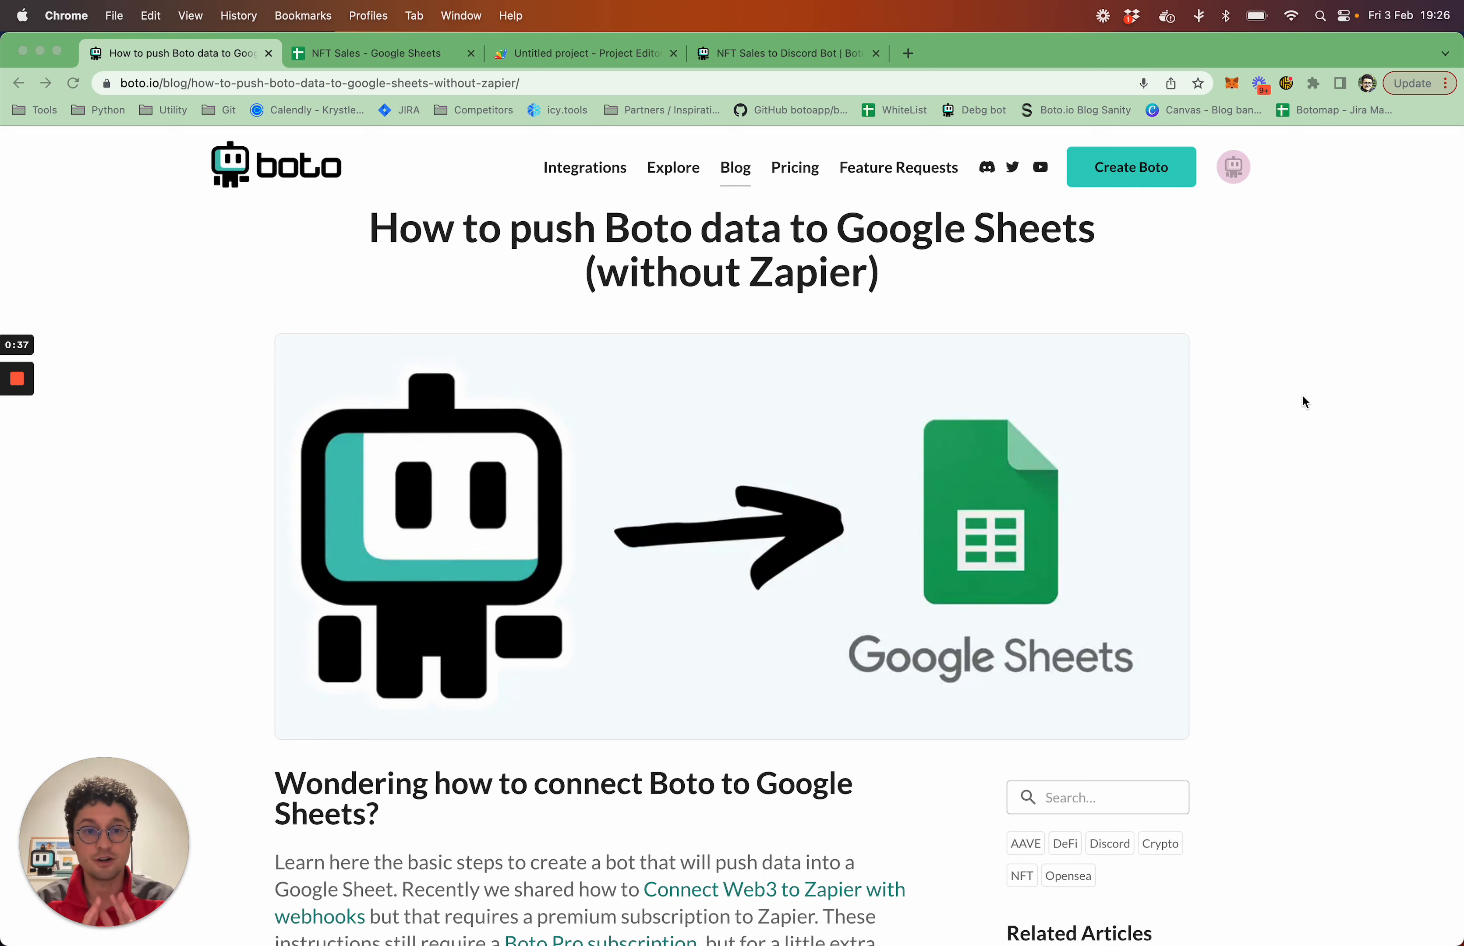
Switch to the NFT Sales spreadsheet and select its Name heading cell
click(391, 59)
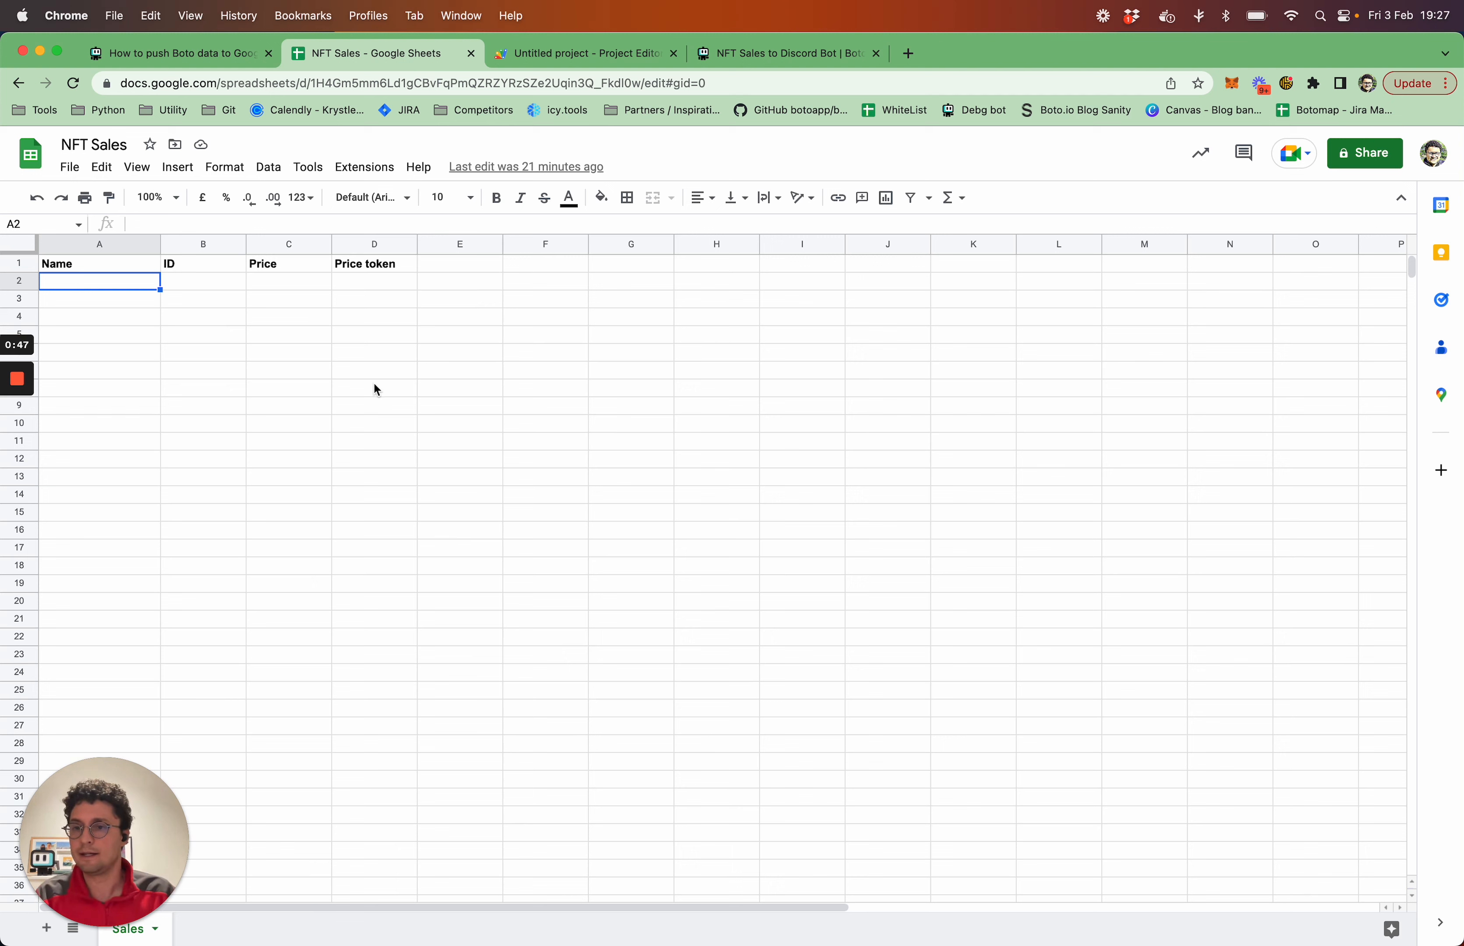
key(Up)
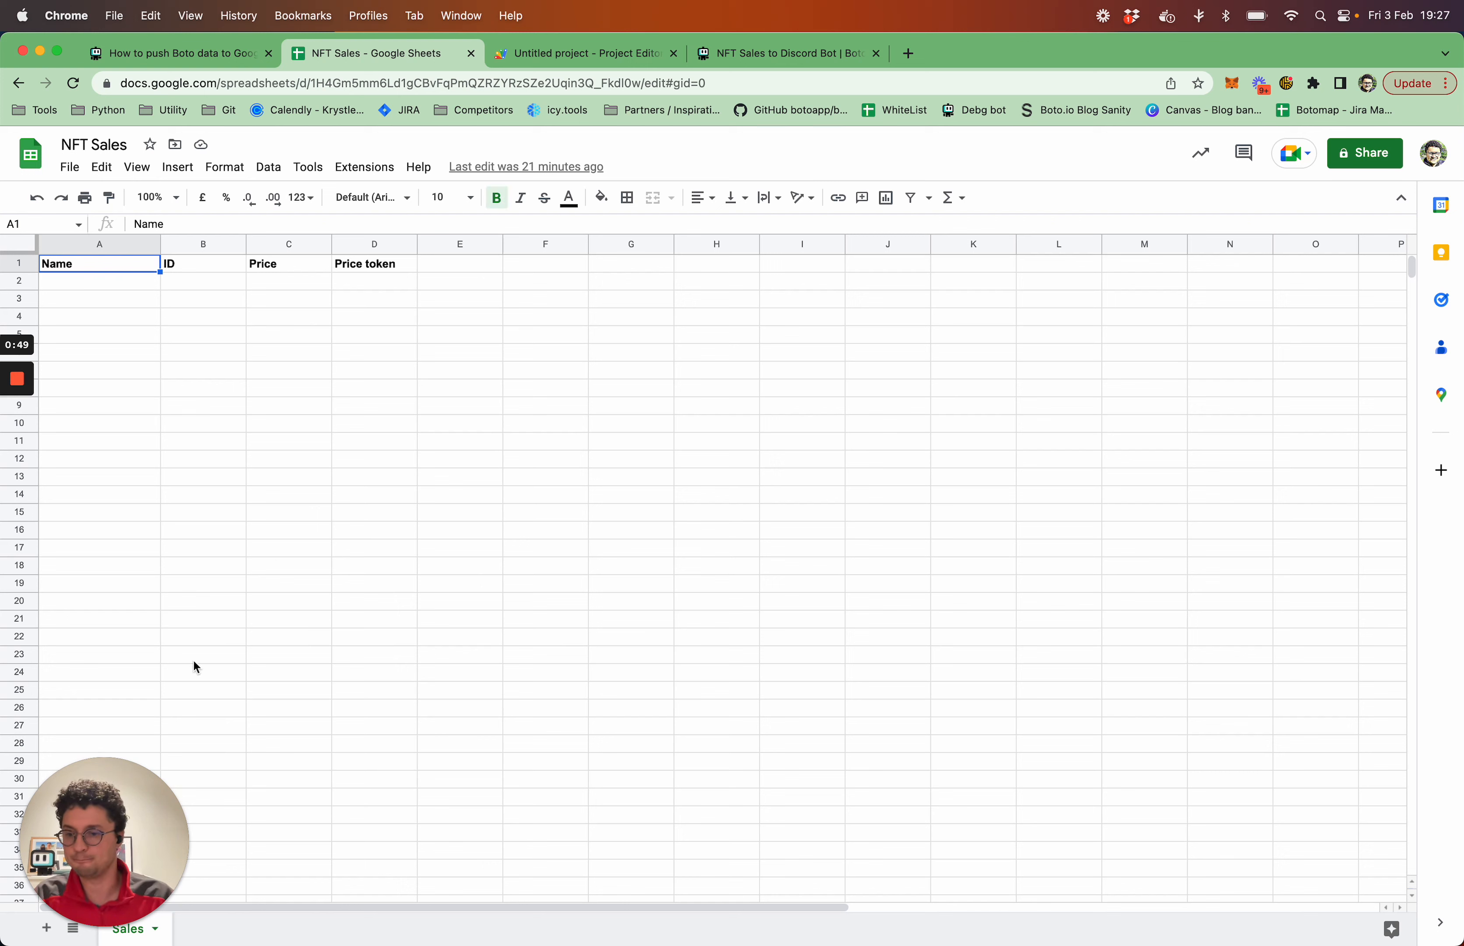
drag(105, 822, 105, 765)
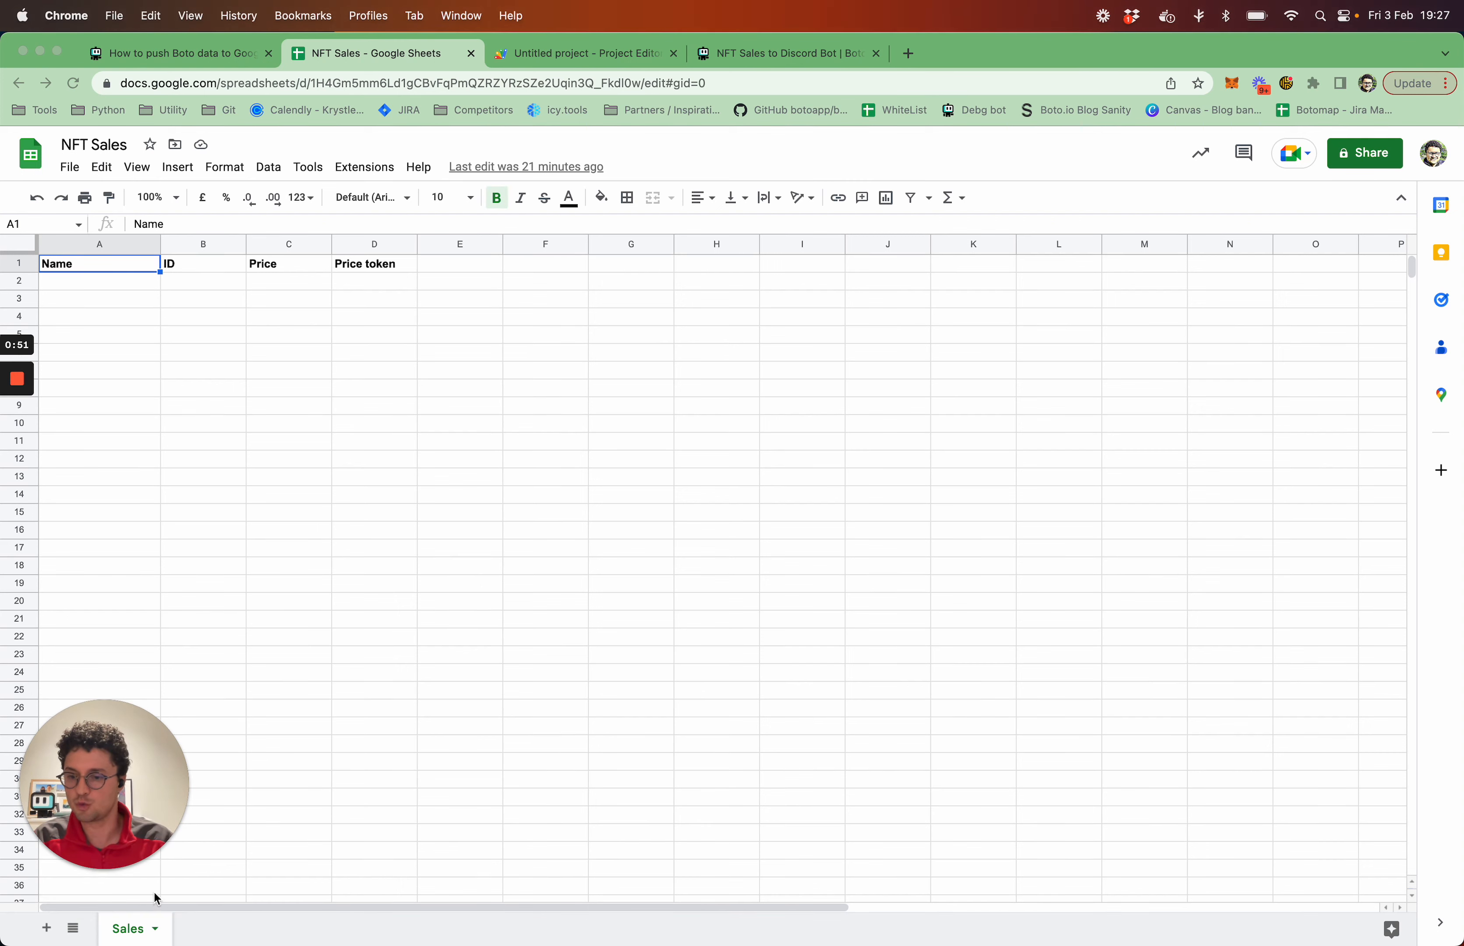
click(158, 936)
click(158, 937)
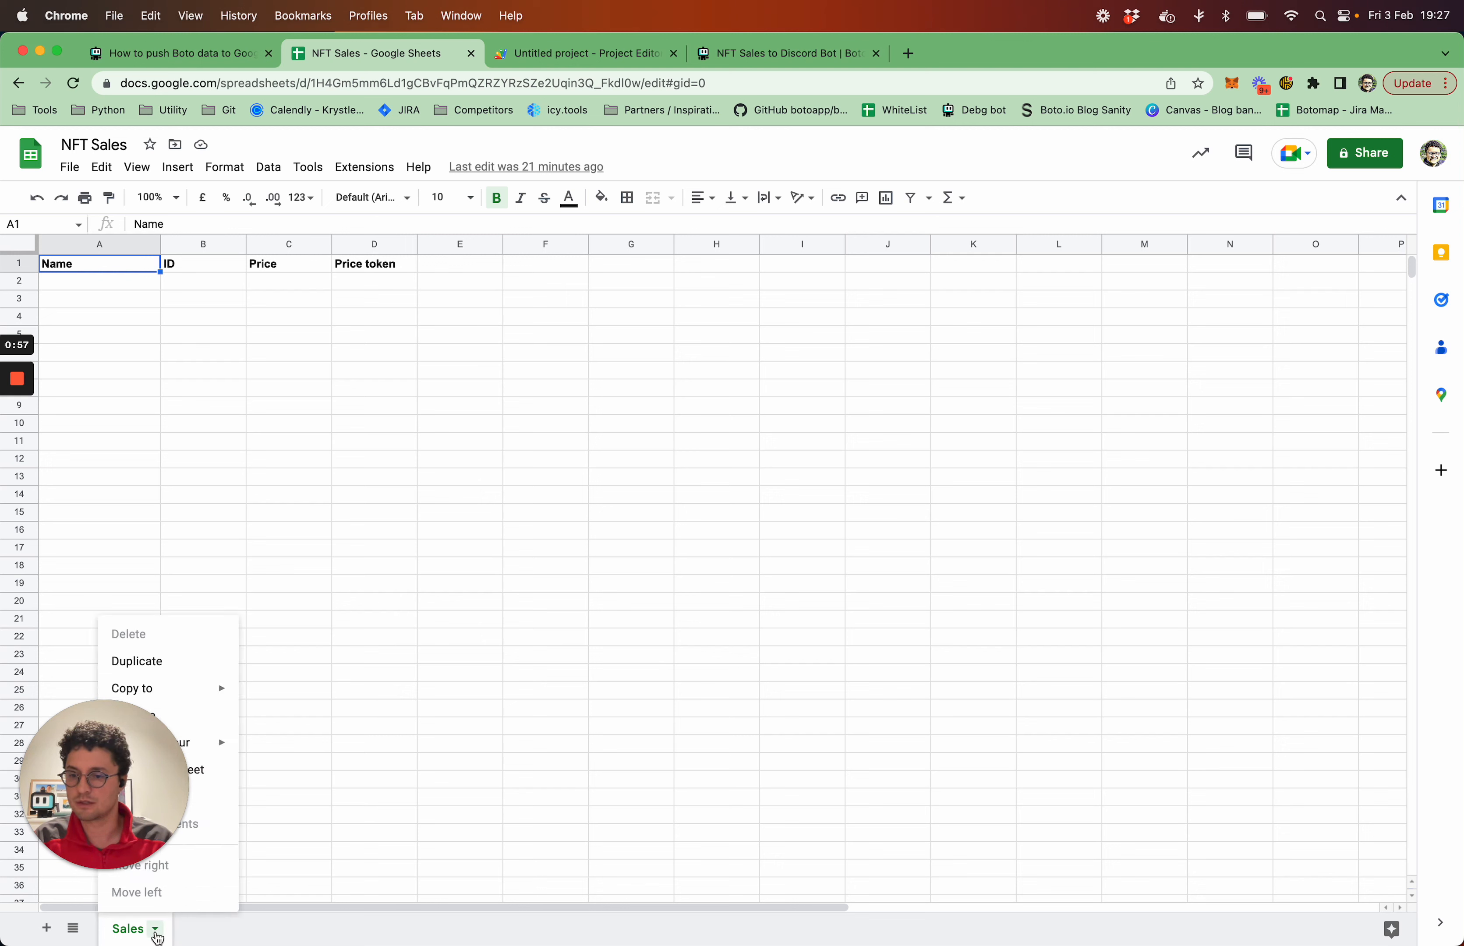
drag(150, 771, 423, 805)
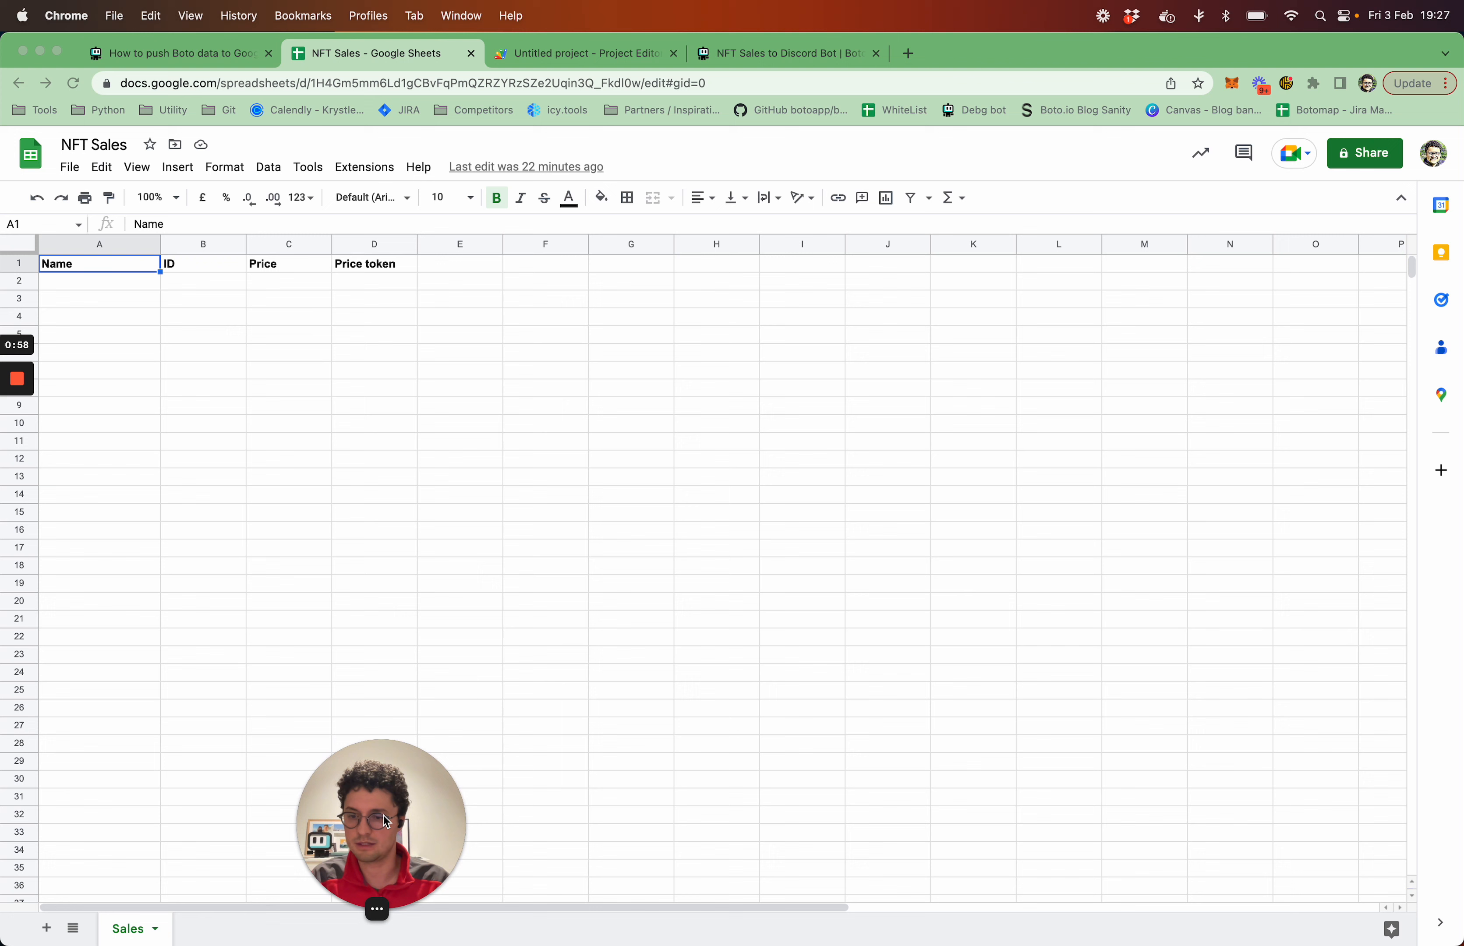
click(155, 931)
click(155, 931)
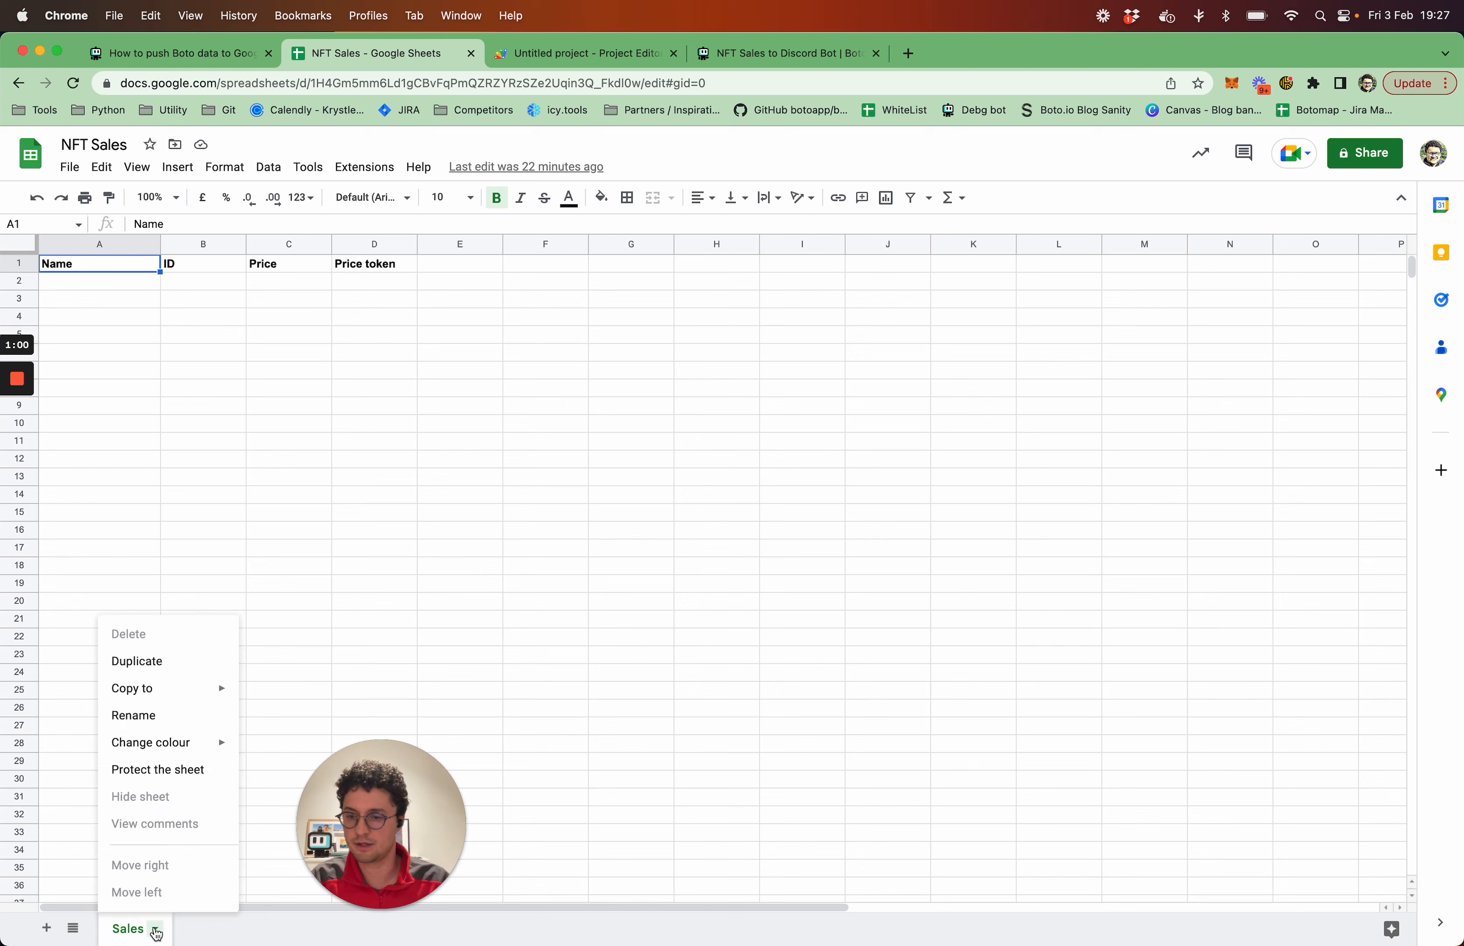
click(157, 716)
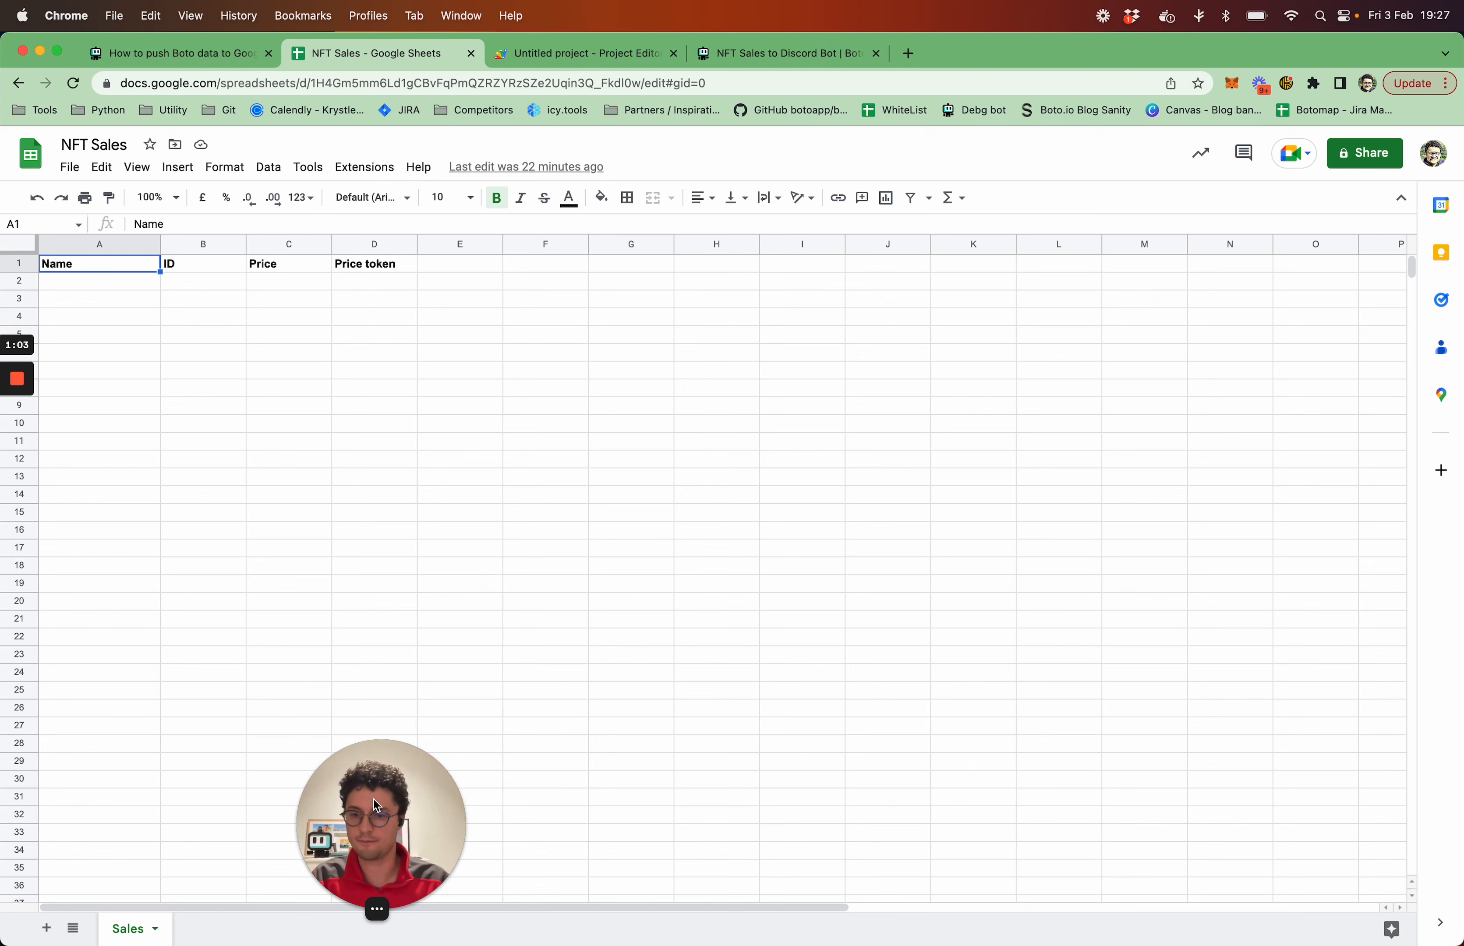
drag(317, 877, 40, 880)
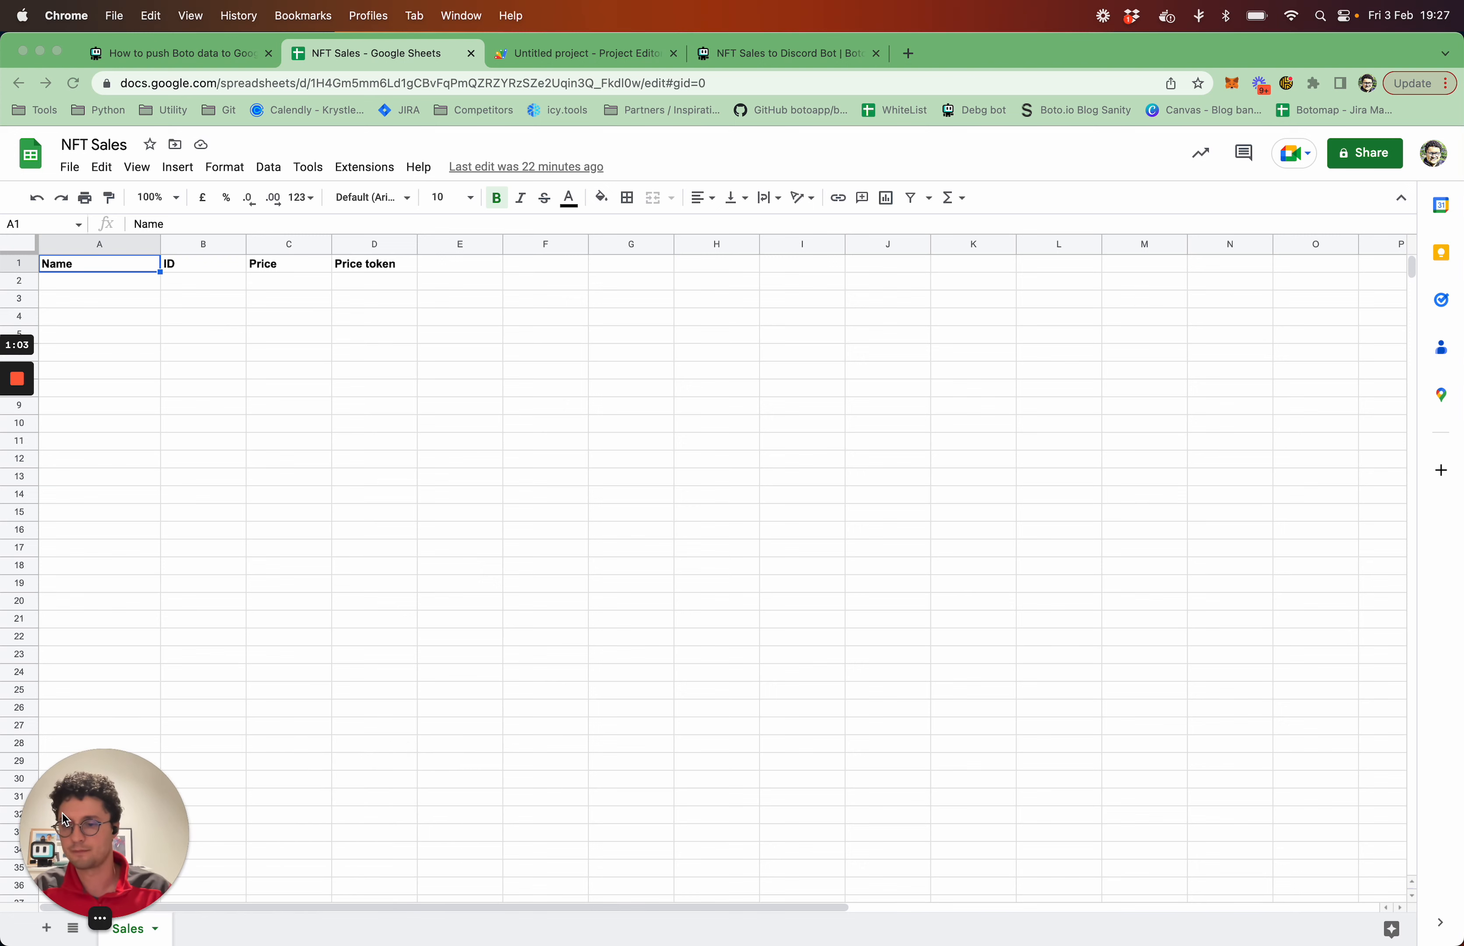
Examine the column headings in row 1 of the Sales sheet and the empty row beneath them
click(140, 291)
click(140, 291)
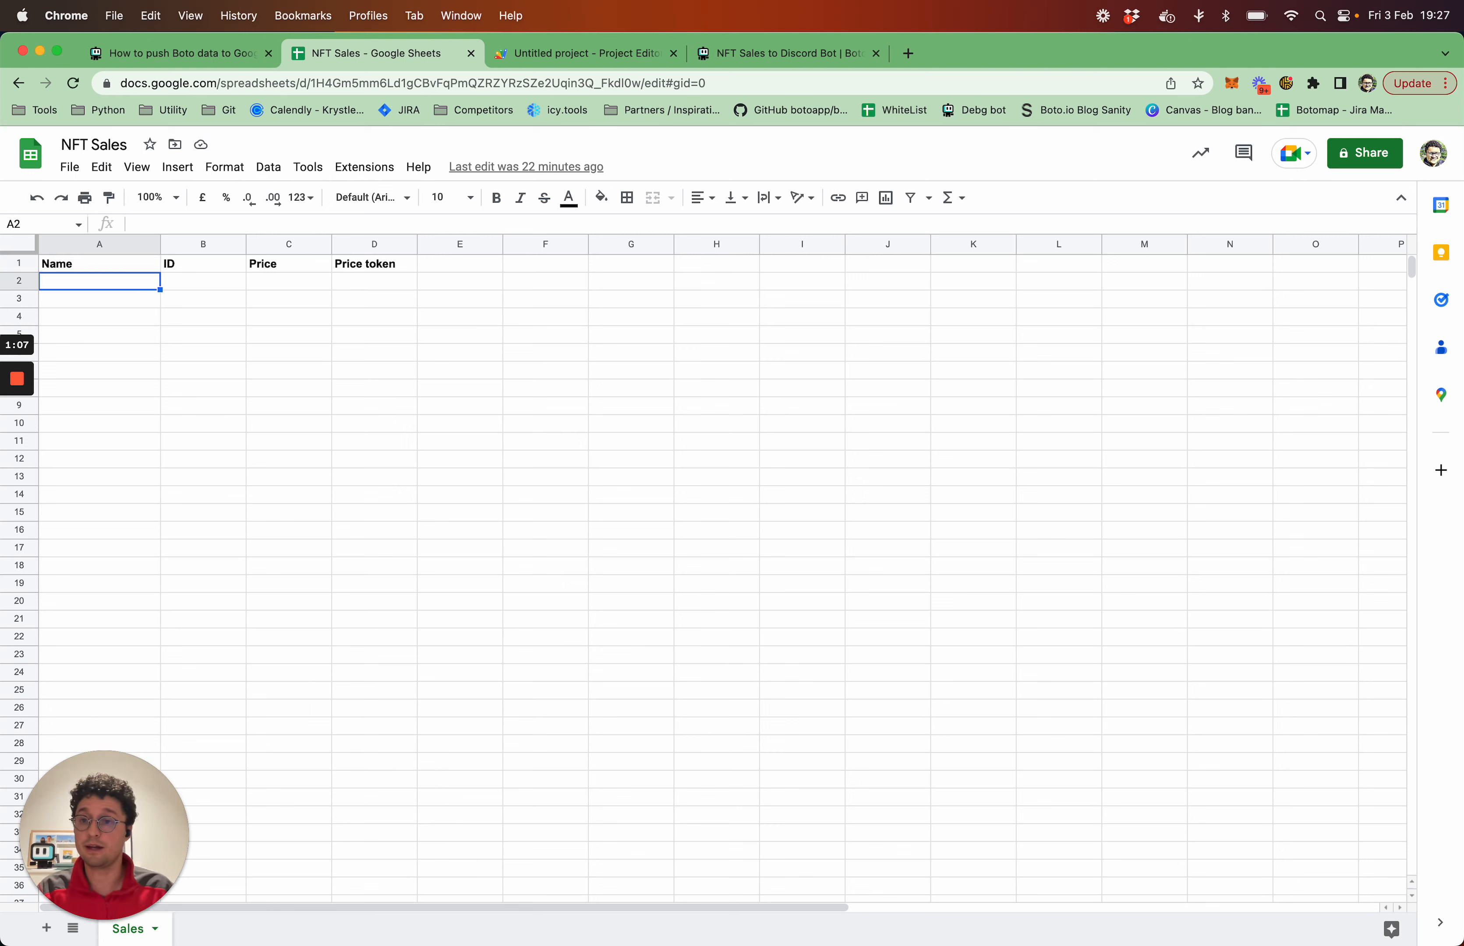
drag(99, 263, 203, 265)
key(shift+Right)
key(shift+Right)
key(Left)
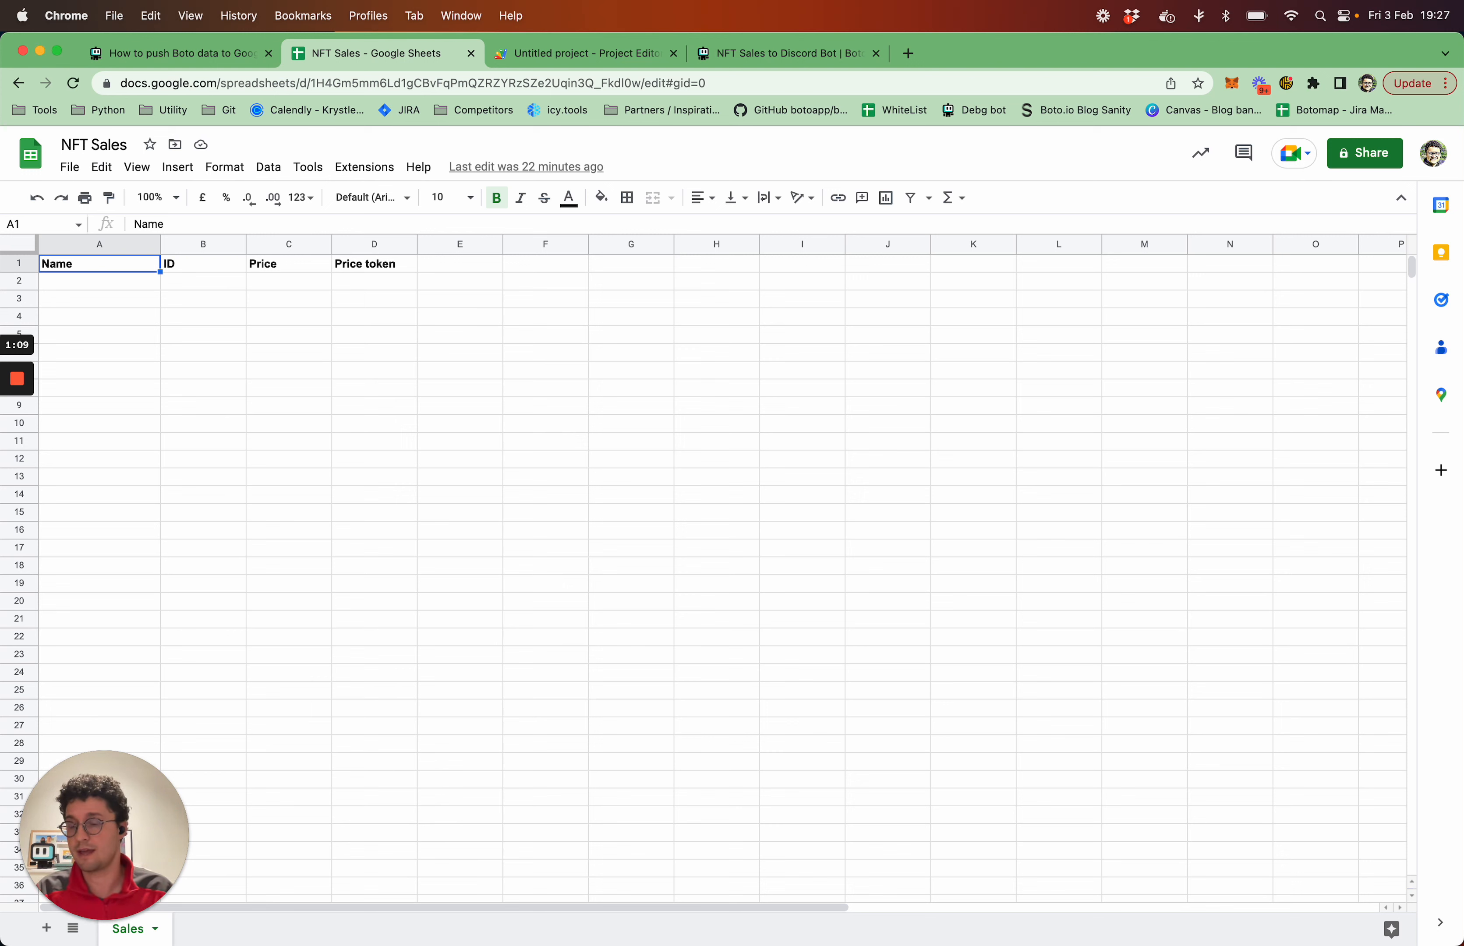
key(Right)
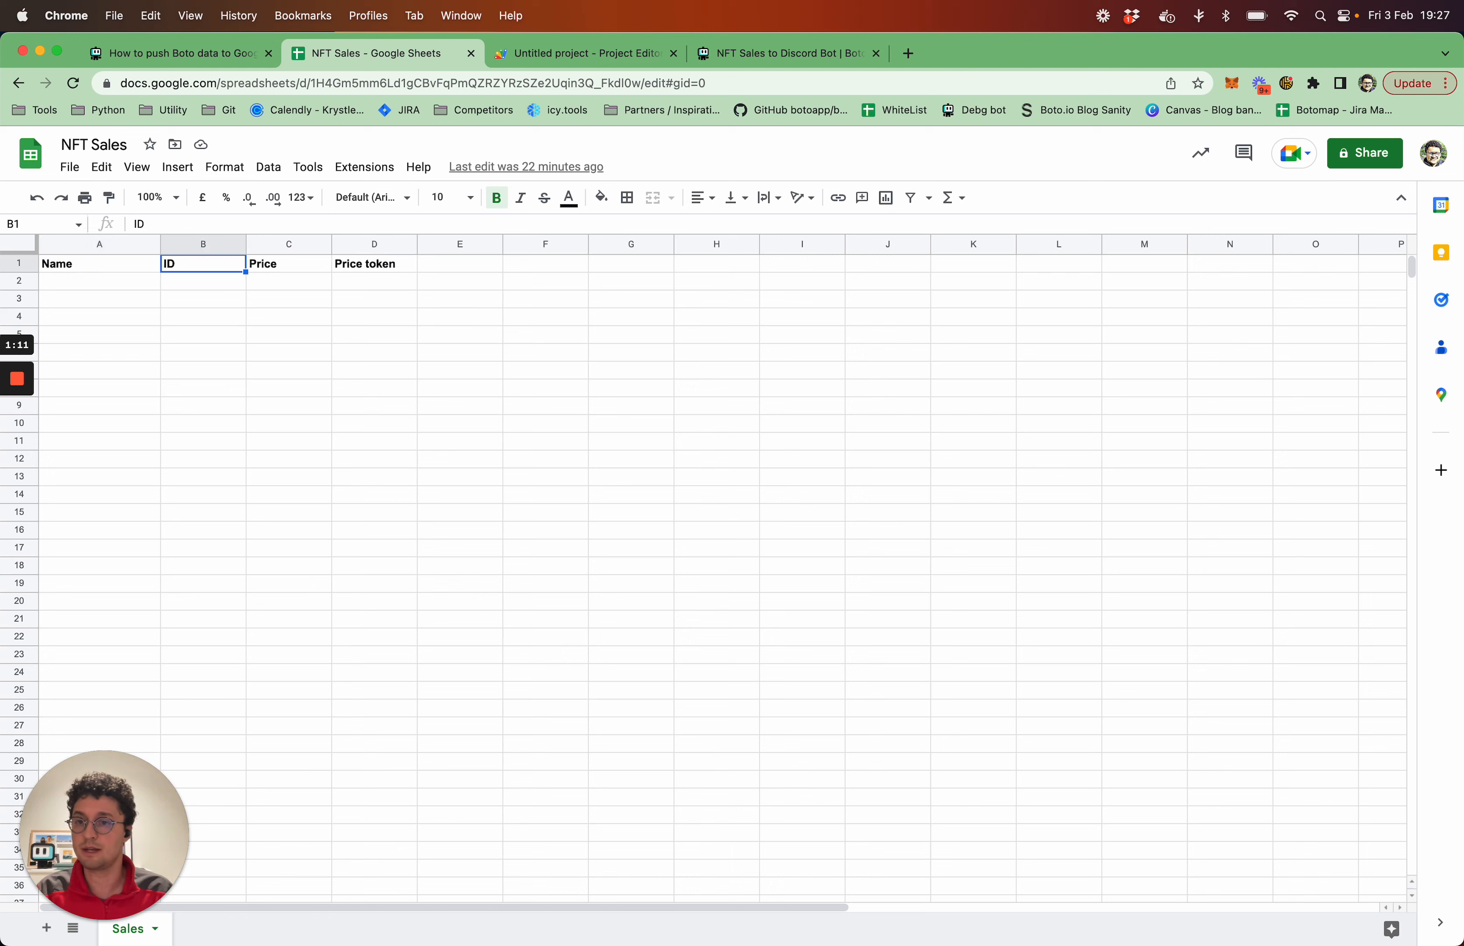
key(Right)
key(Right)
key(Down)
key(Left)
key(Left)
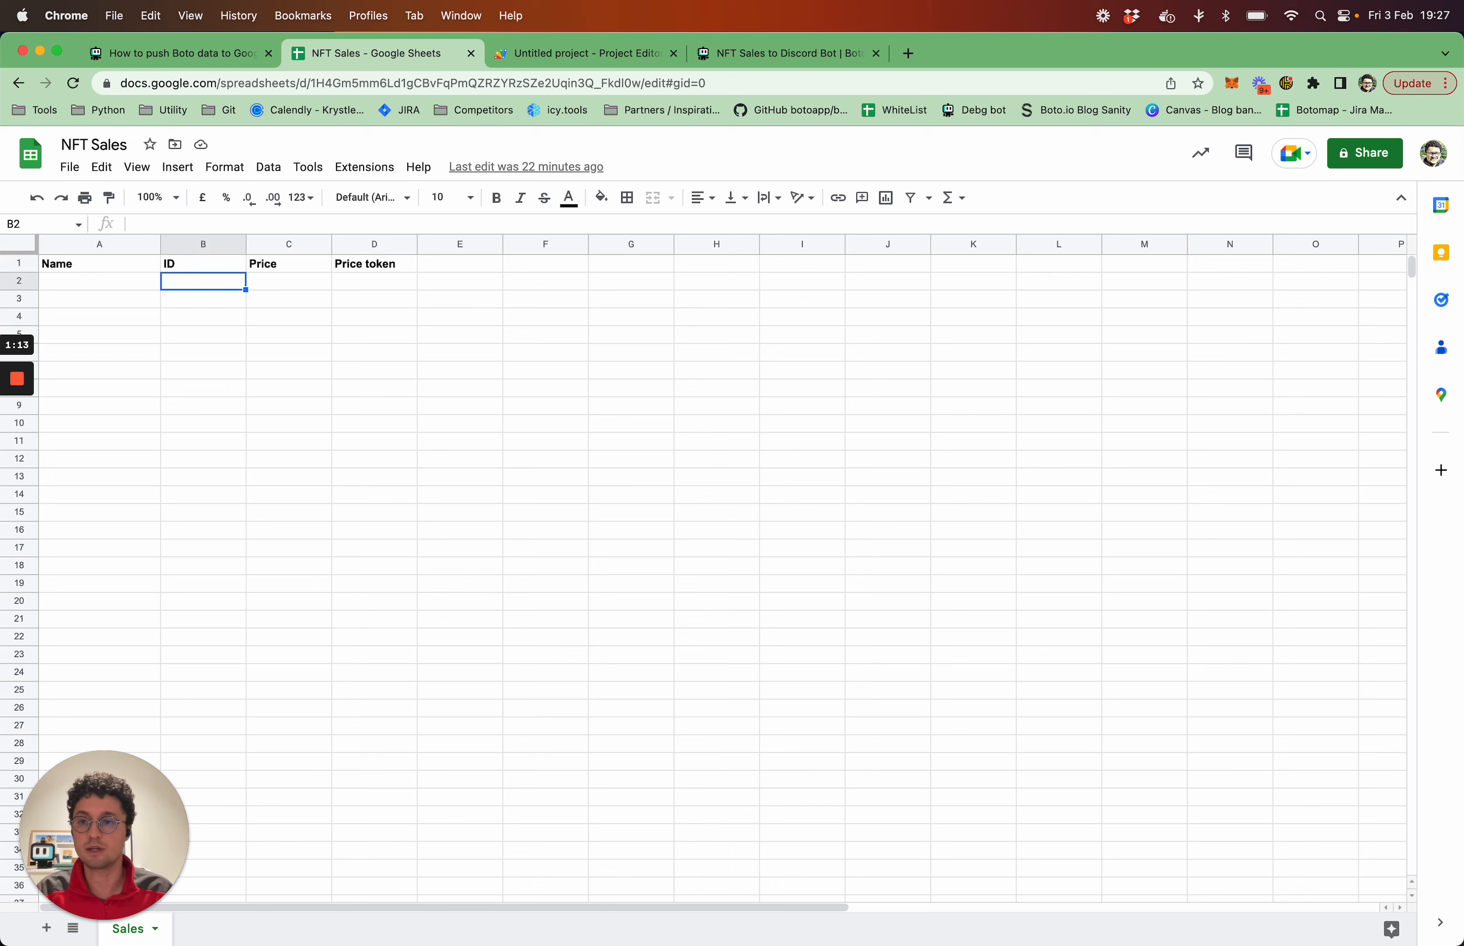
key(Left)
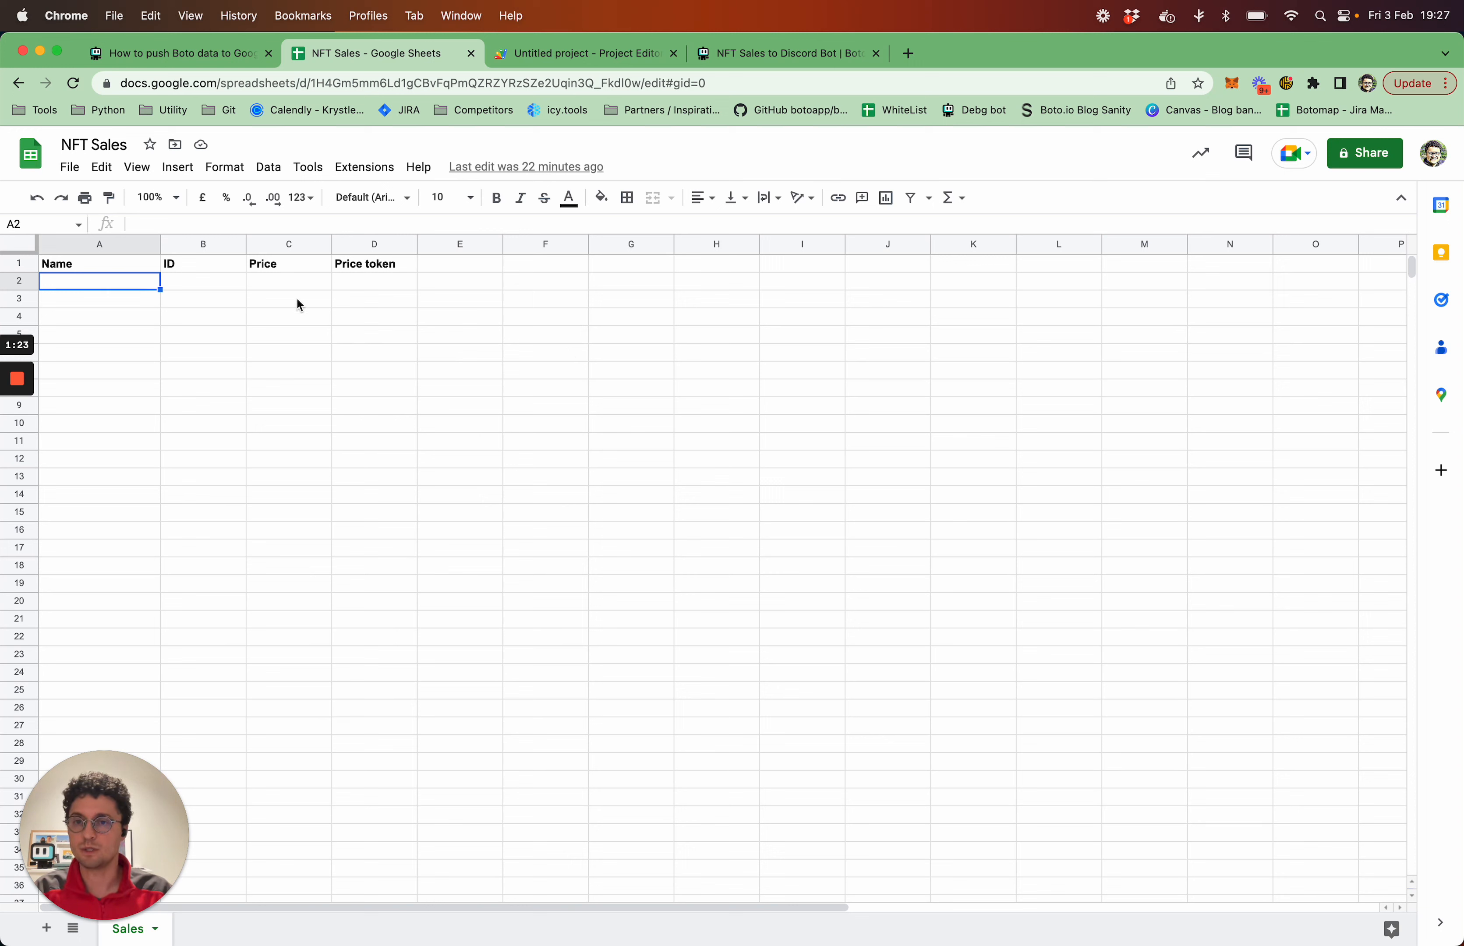
Open the spreadsheet's Apps Script project using the account that has access, and select the whole doPost function
click(358, 177)
click(452, 250)
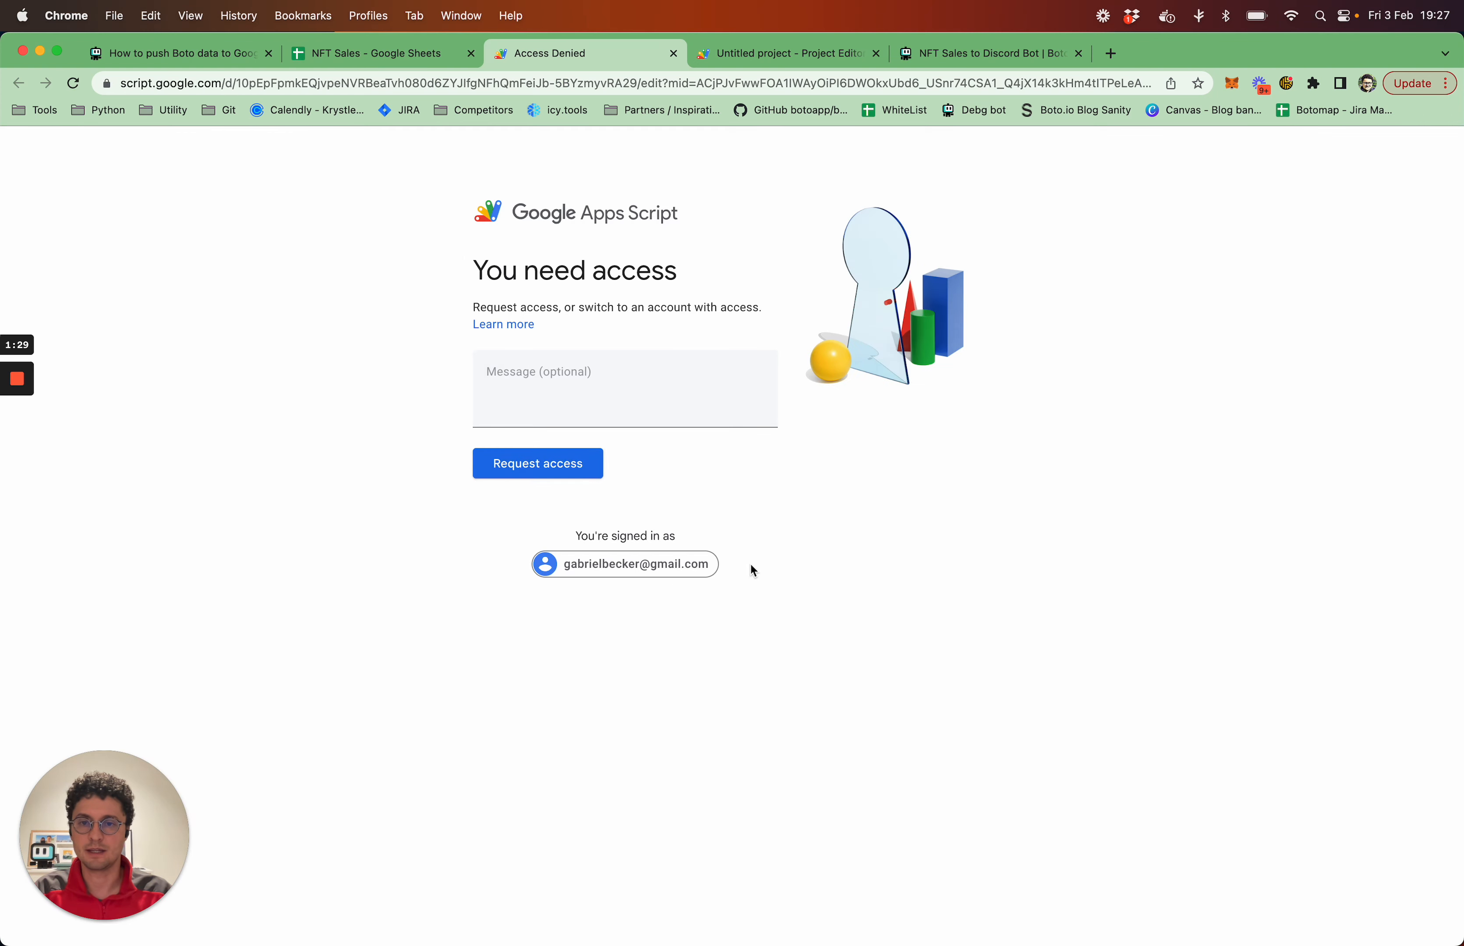
click(616, 577)
click(674, 477)
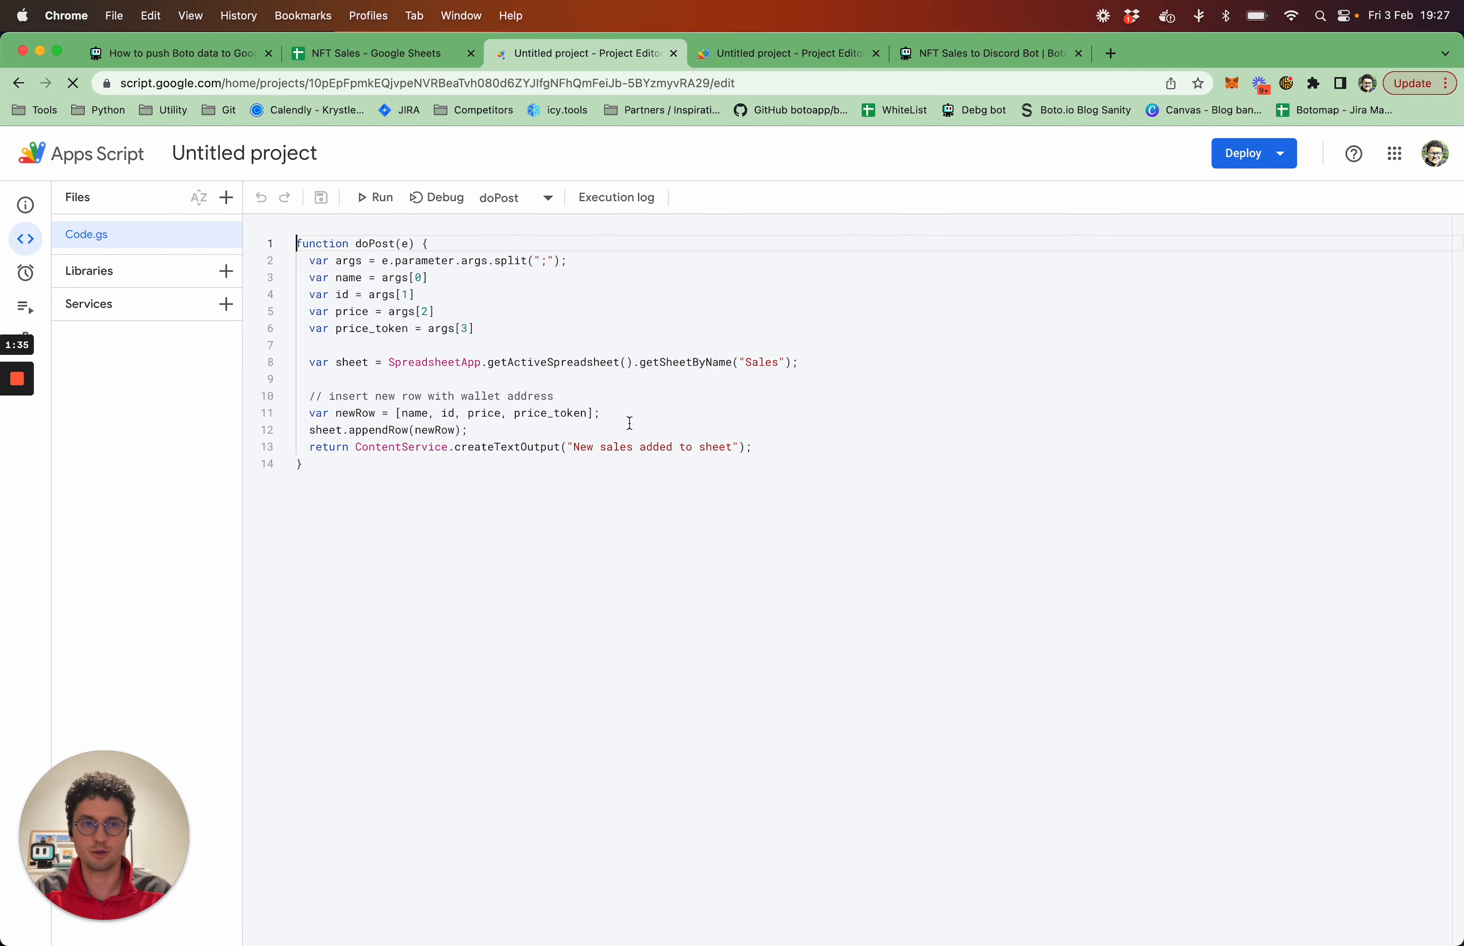
click(1402, 323)
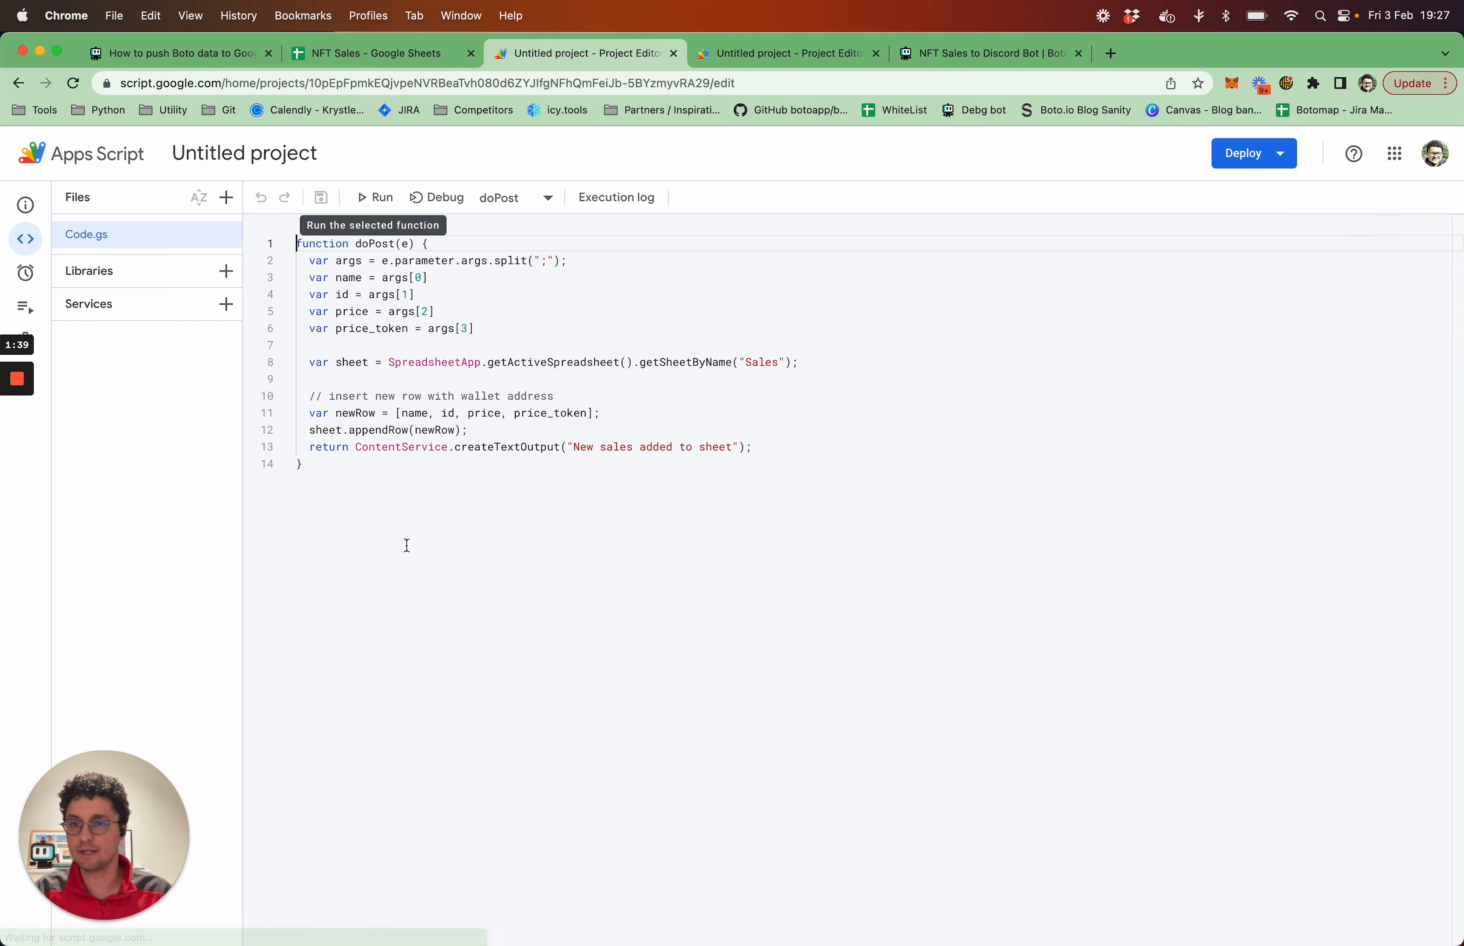
drag(348, 484, 108, 170)
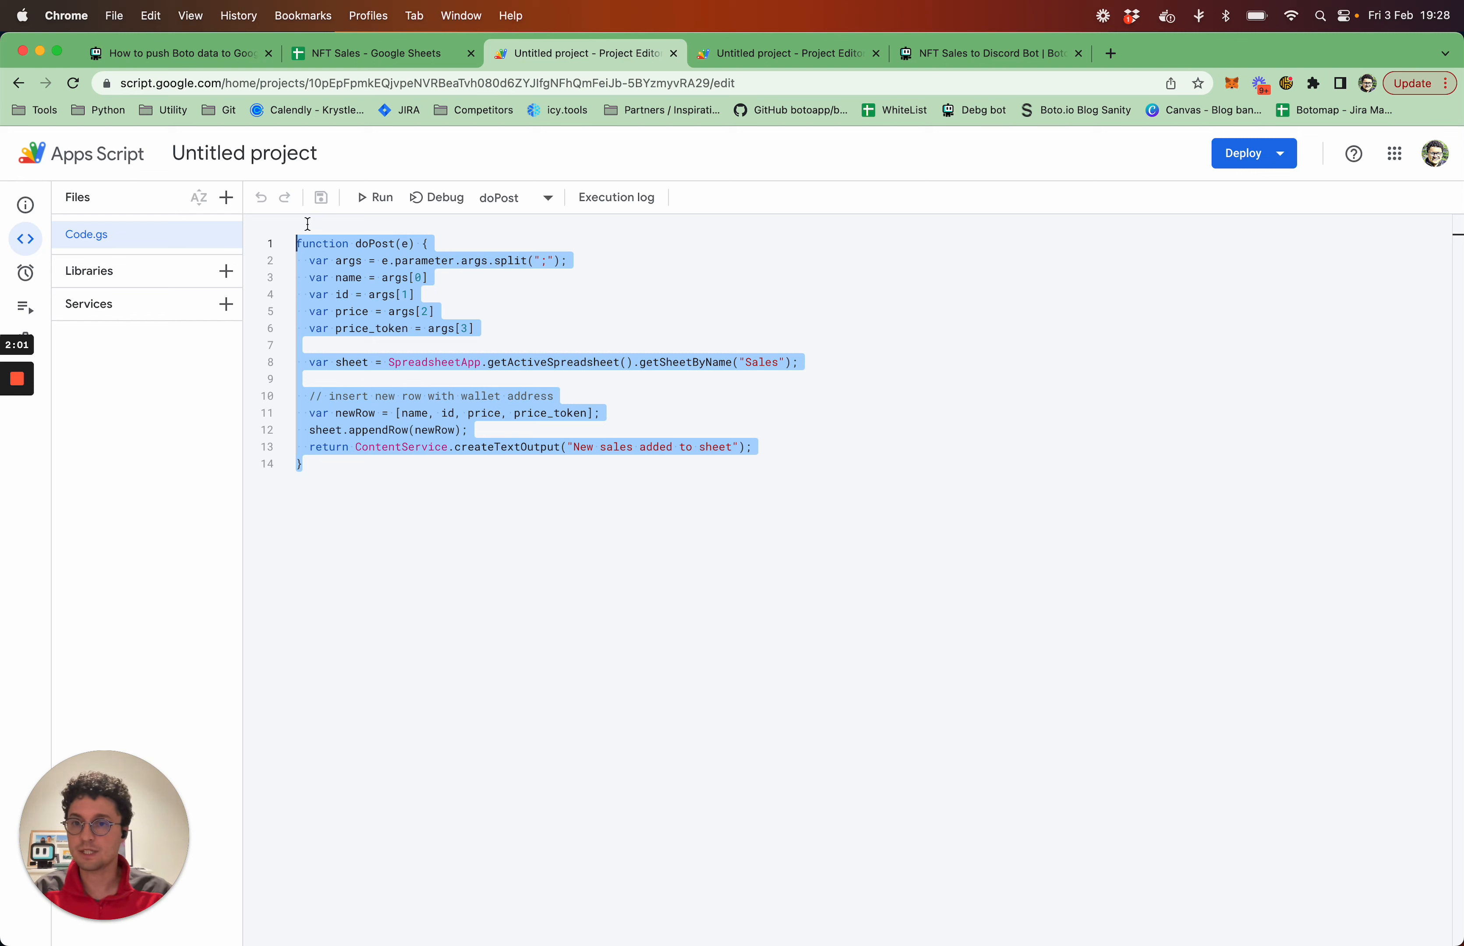
Deploy the script as a new Web app deployment, executed as Me and accessible to Anyone
click(1284, 166)
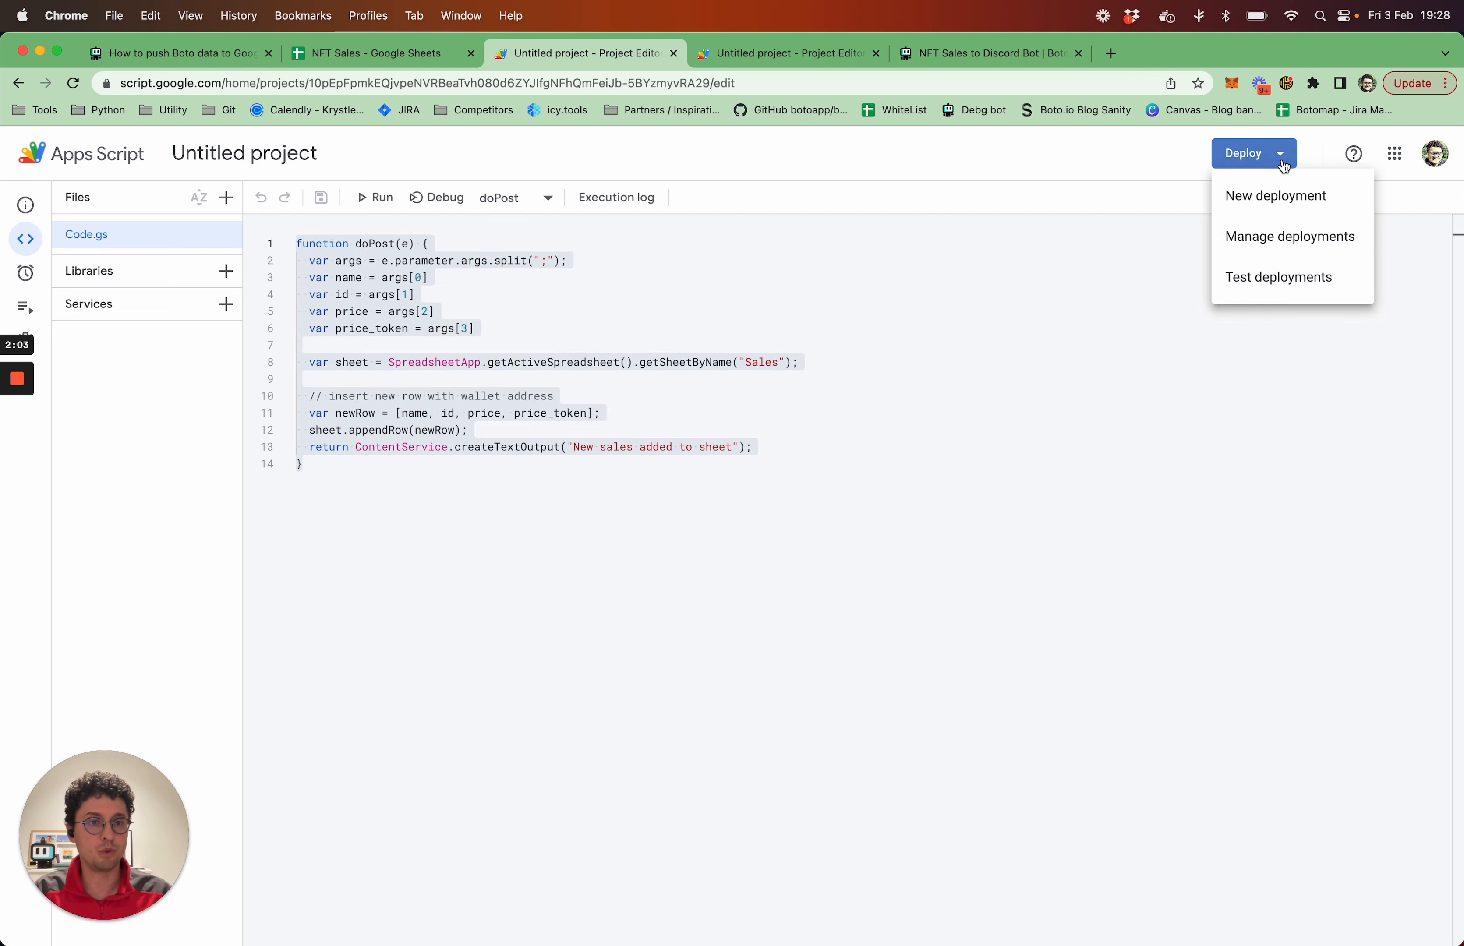
click(1337, 205)
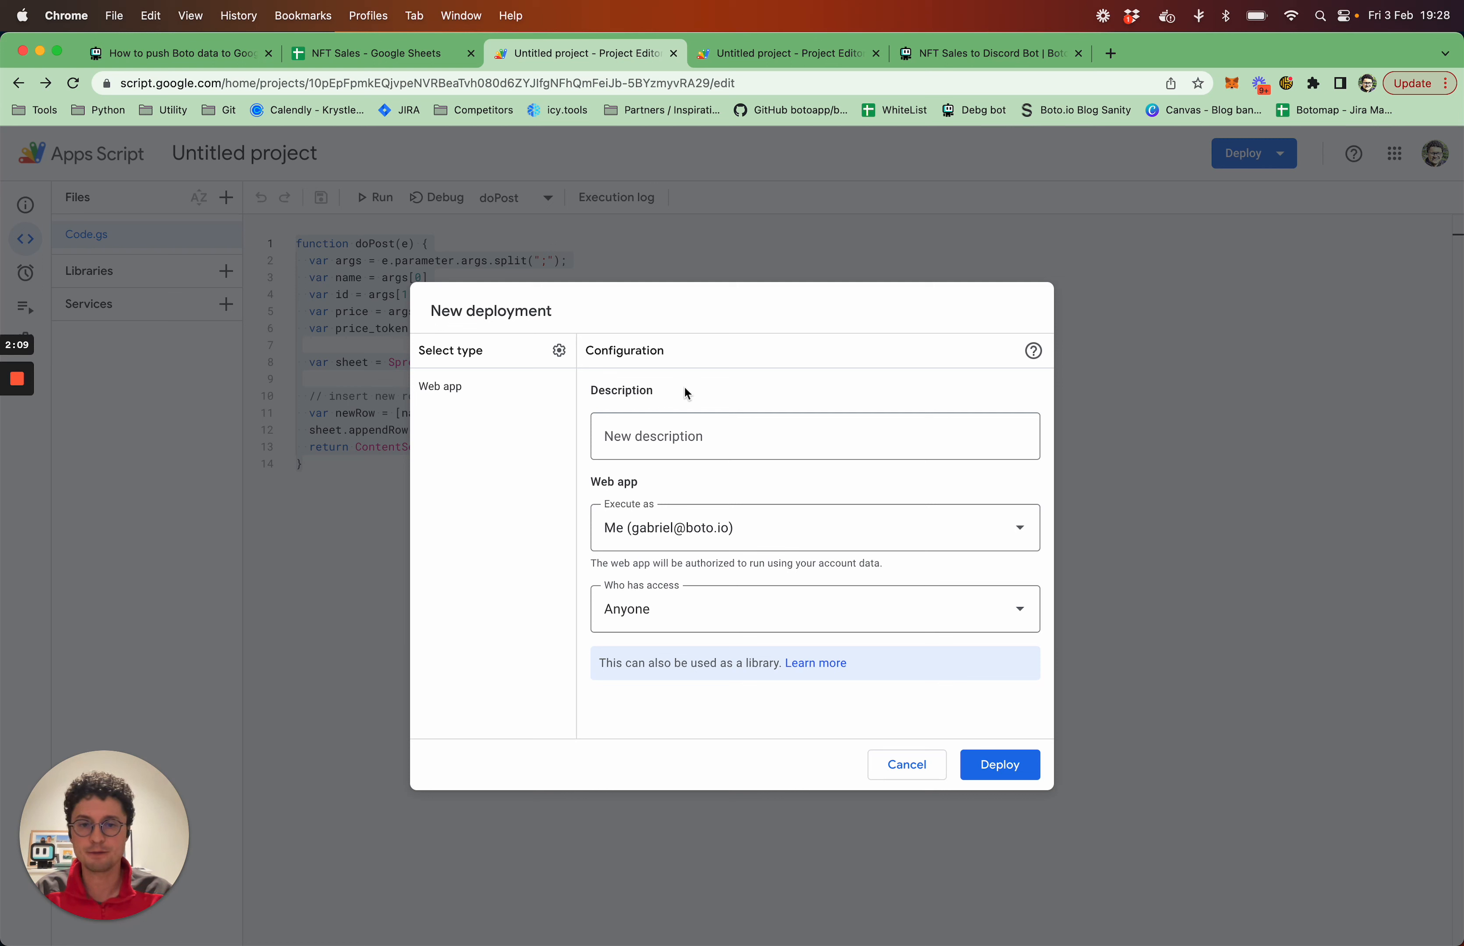
click(559, 351)
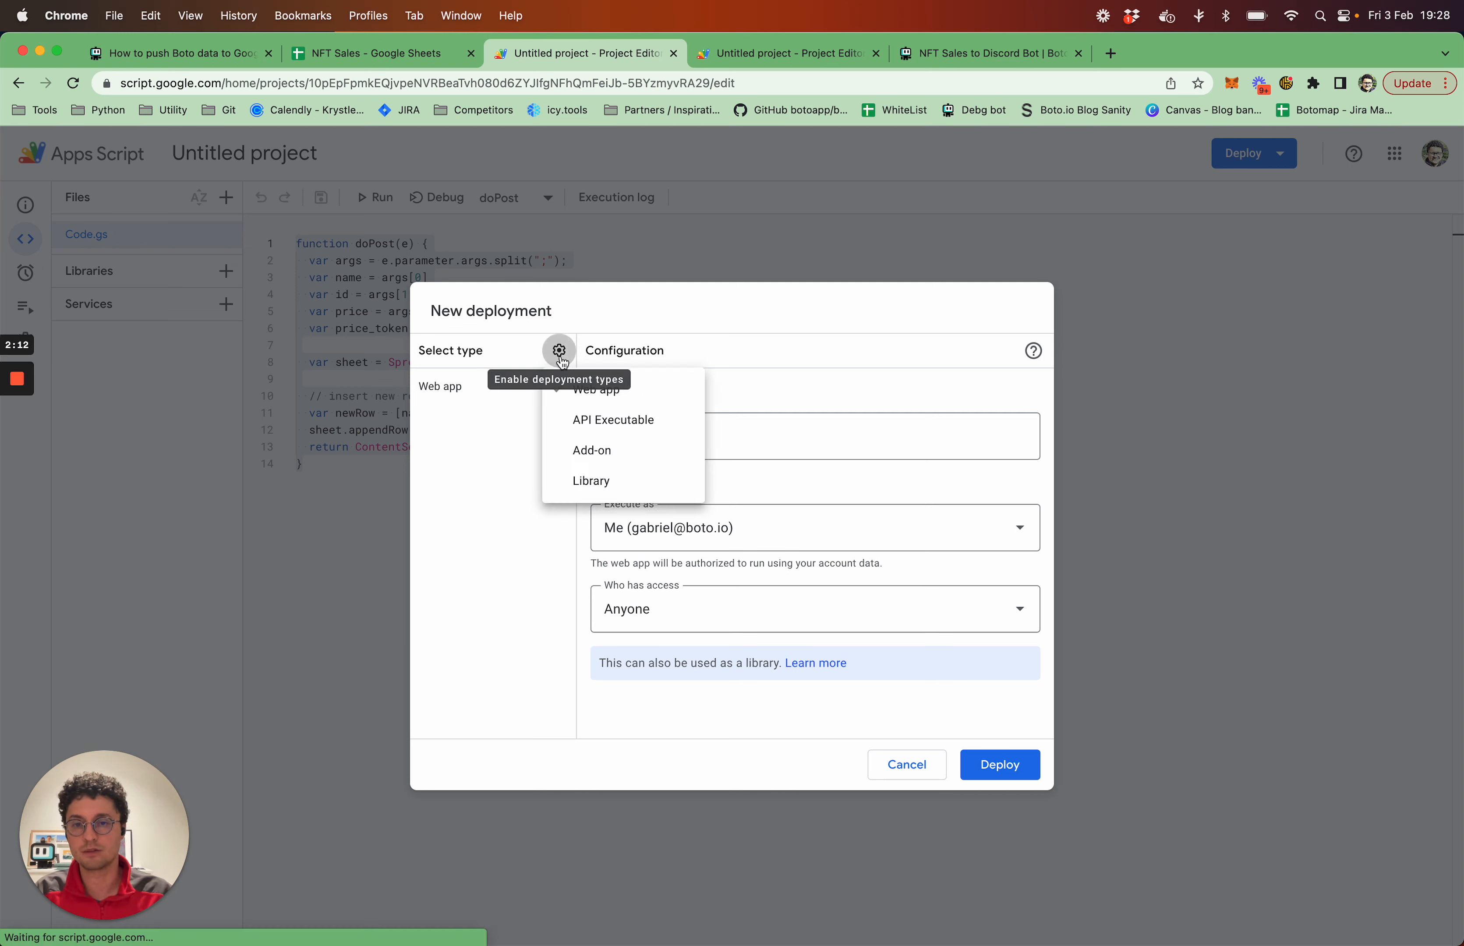
click(643, 397)
click(558, 350)
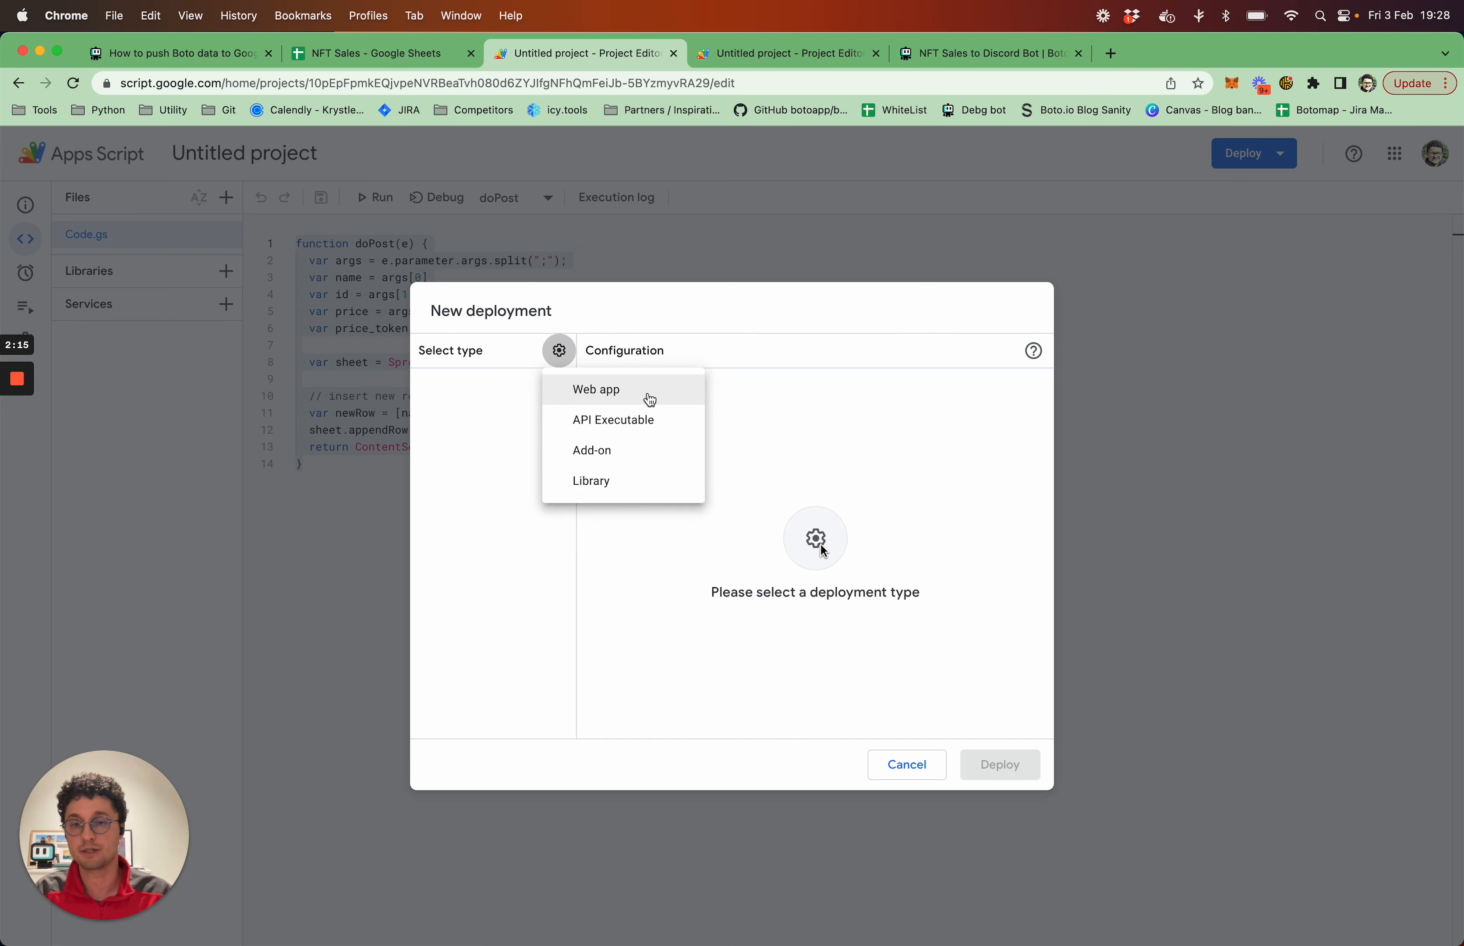
click(734, 553)
click(559, 351)
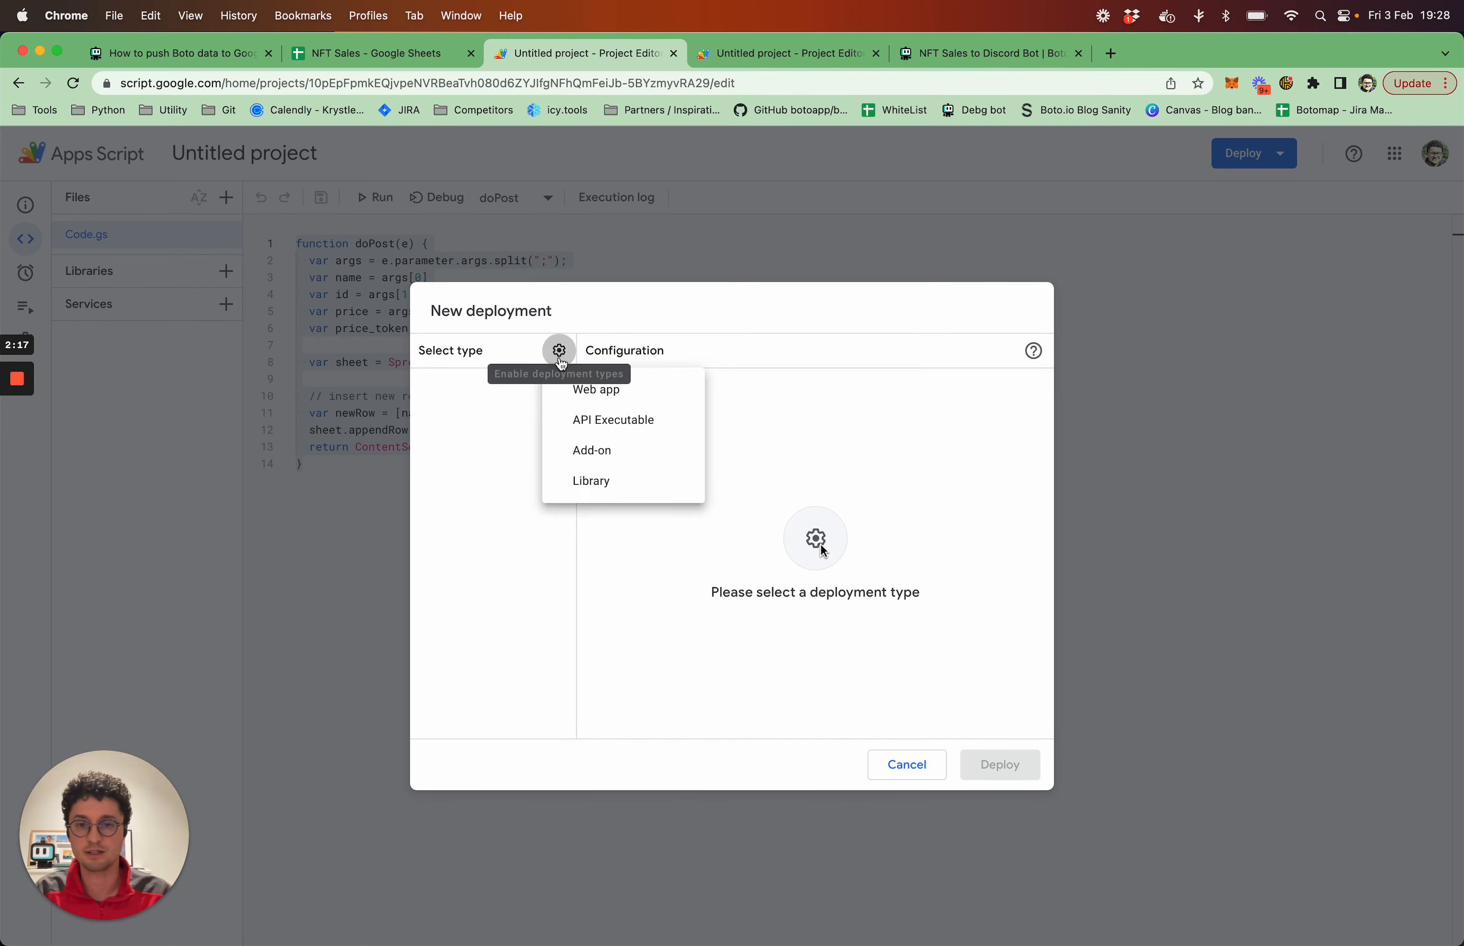
click(643, 394)
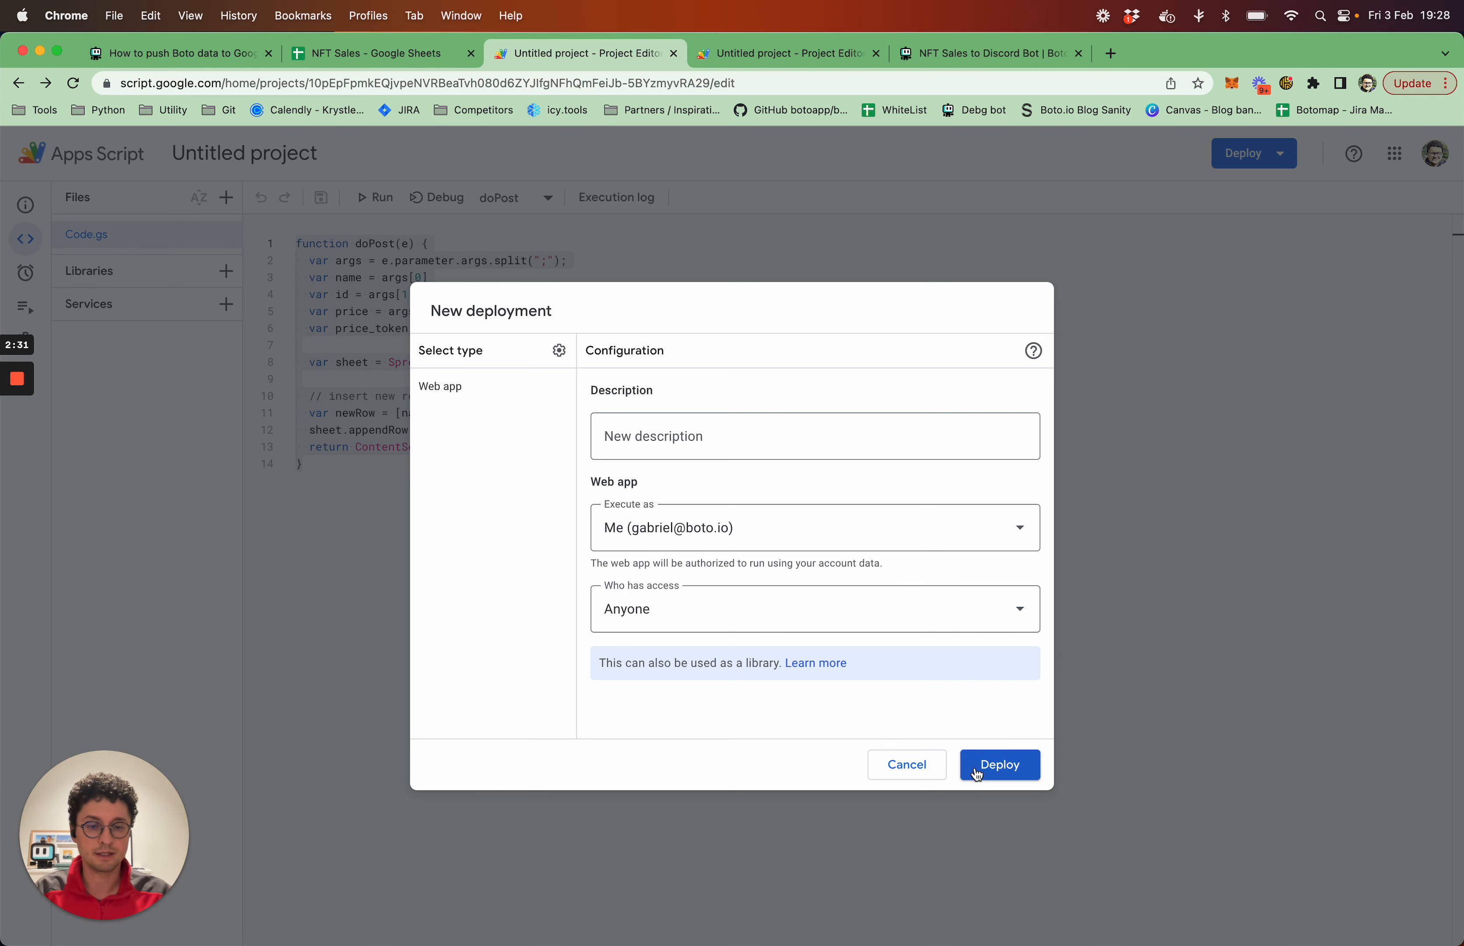
click(990, 766)
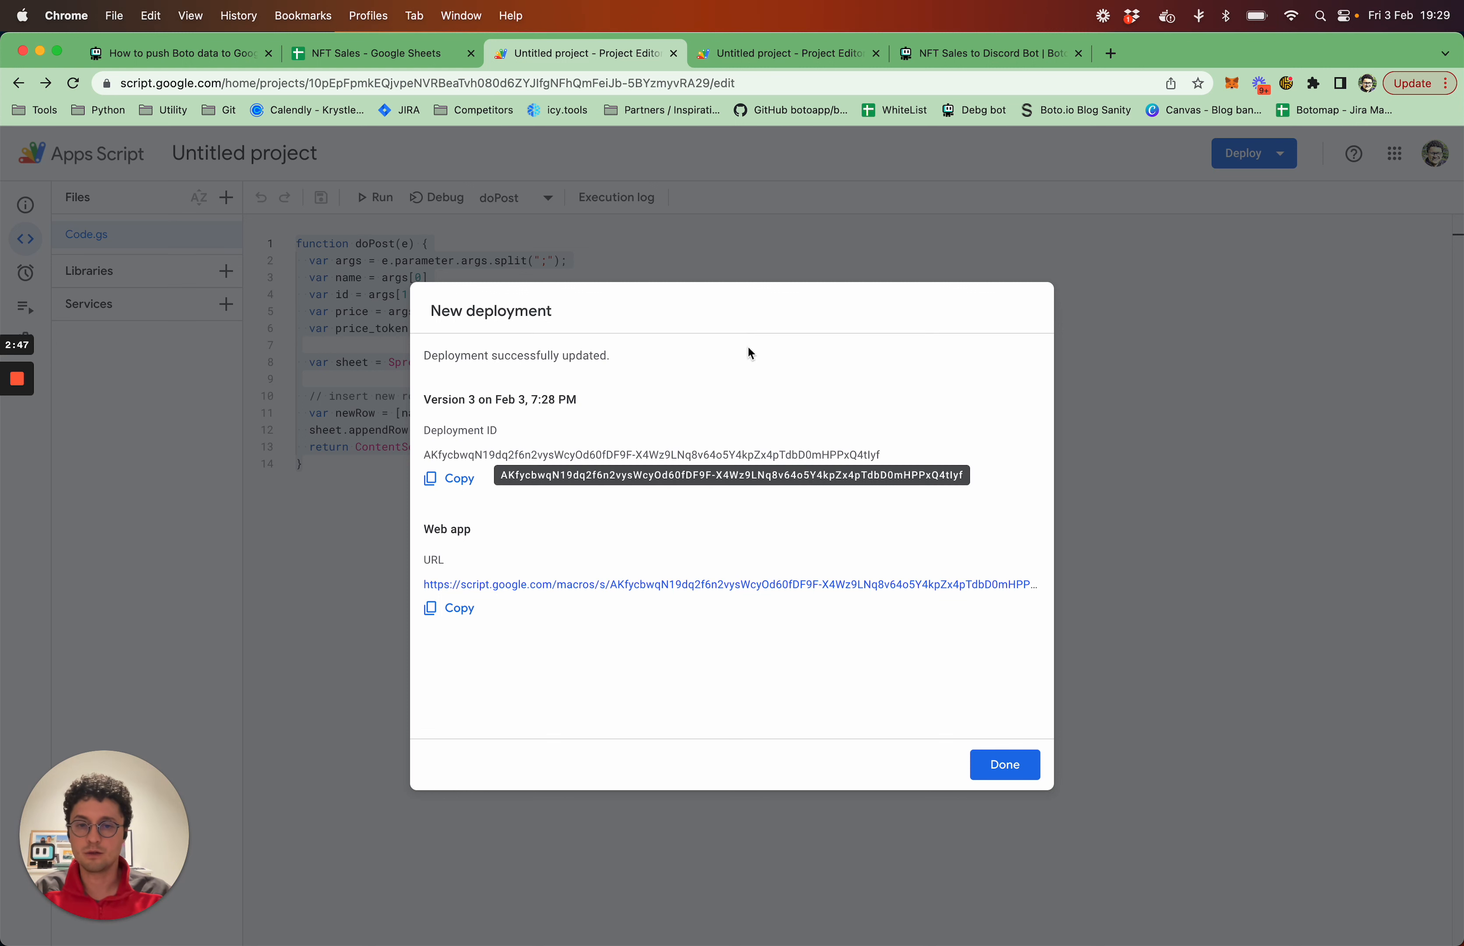
Copy the deployed web app's URL, paste it into the note in the Notes app, and finish the deployment dialog
click(466, 618)
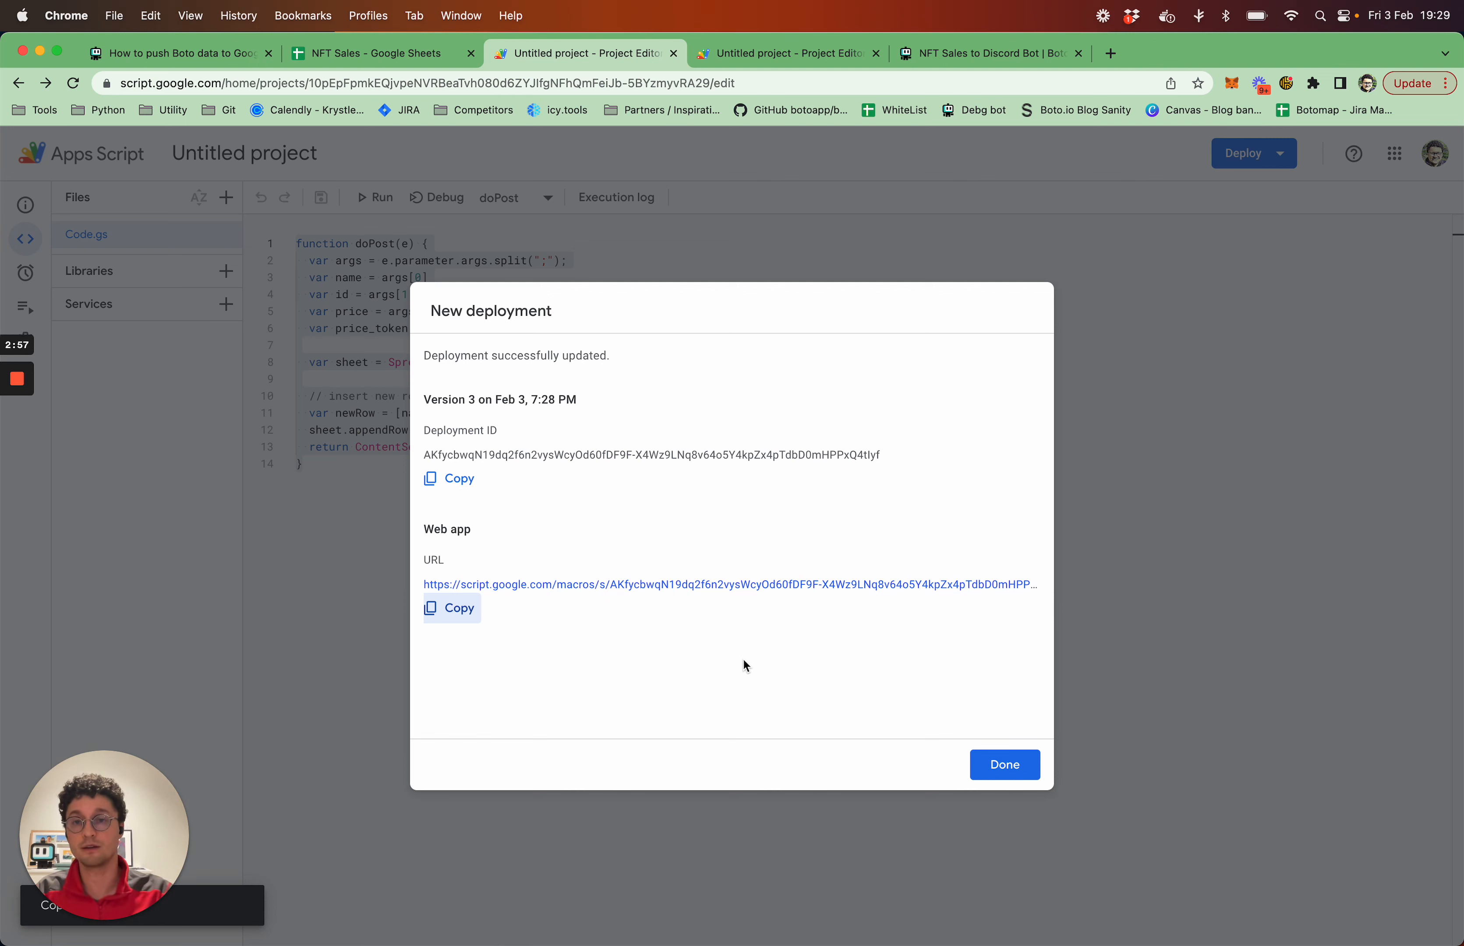
click(448, 620)
key(super+Tab)
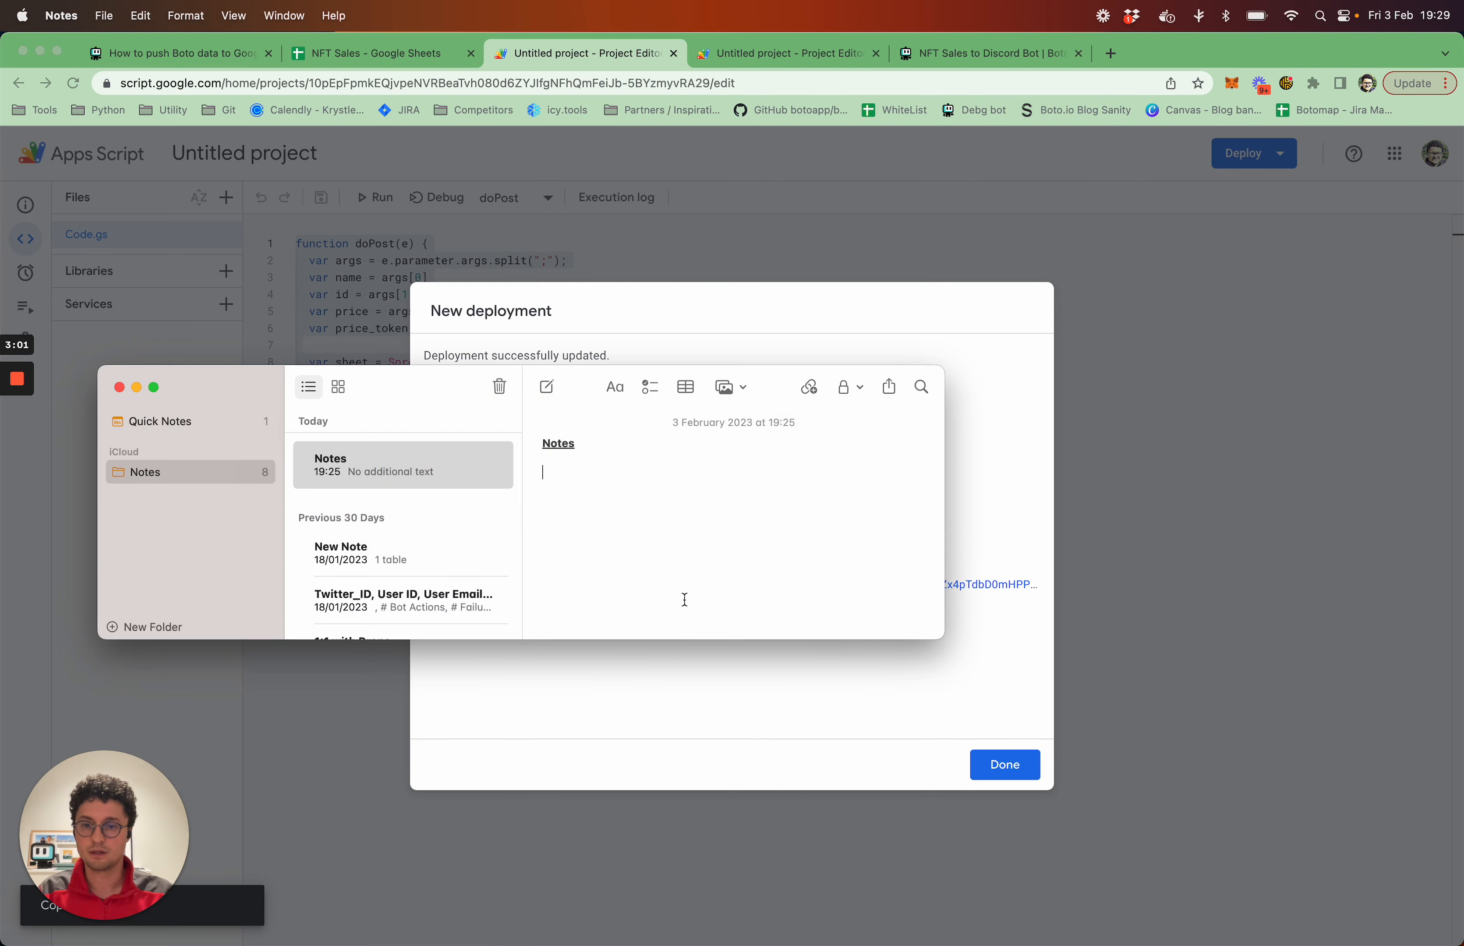
key(super+v)
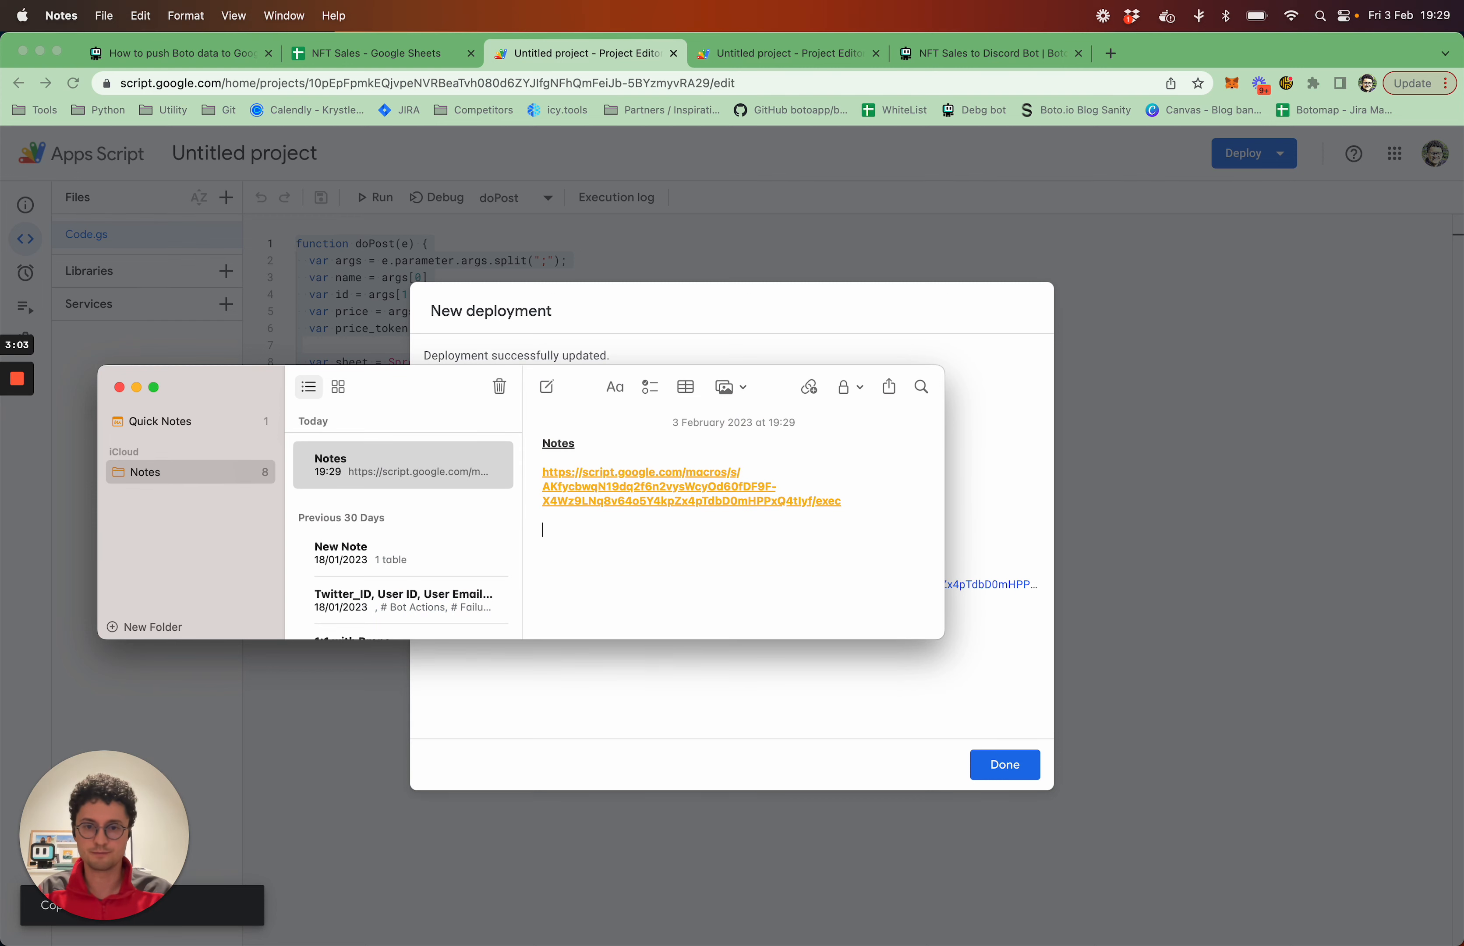
click(790, 683)
click(1004, 765)
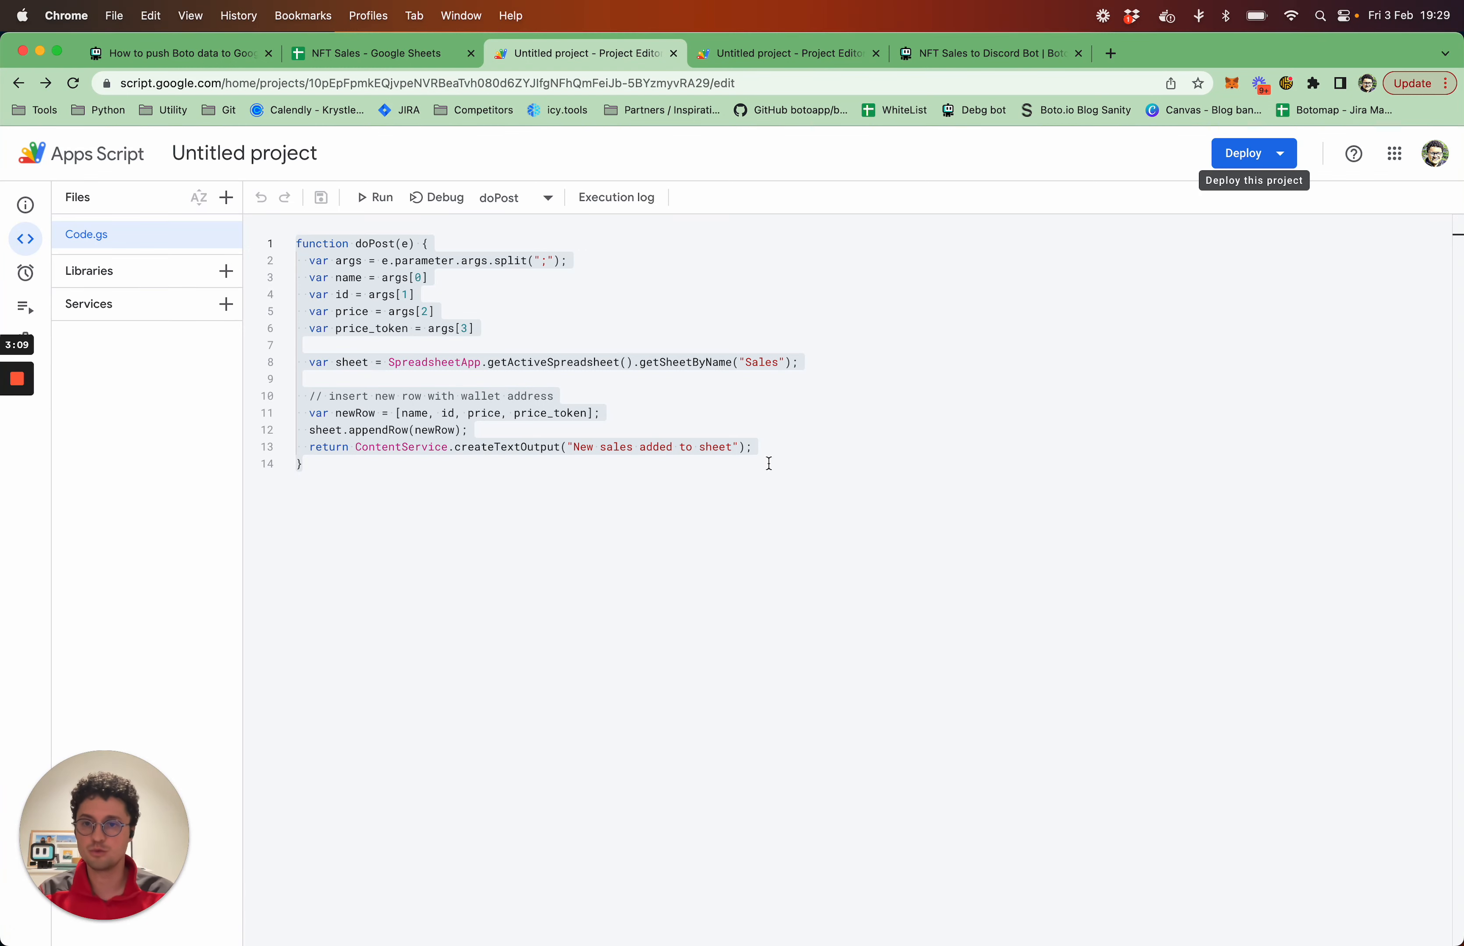
Open the NFT Sales to Discord Bot recipe in the Boto editor and spread its NFT Events and Discord blocks apart
click(977, 53)
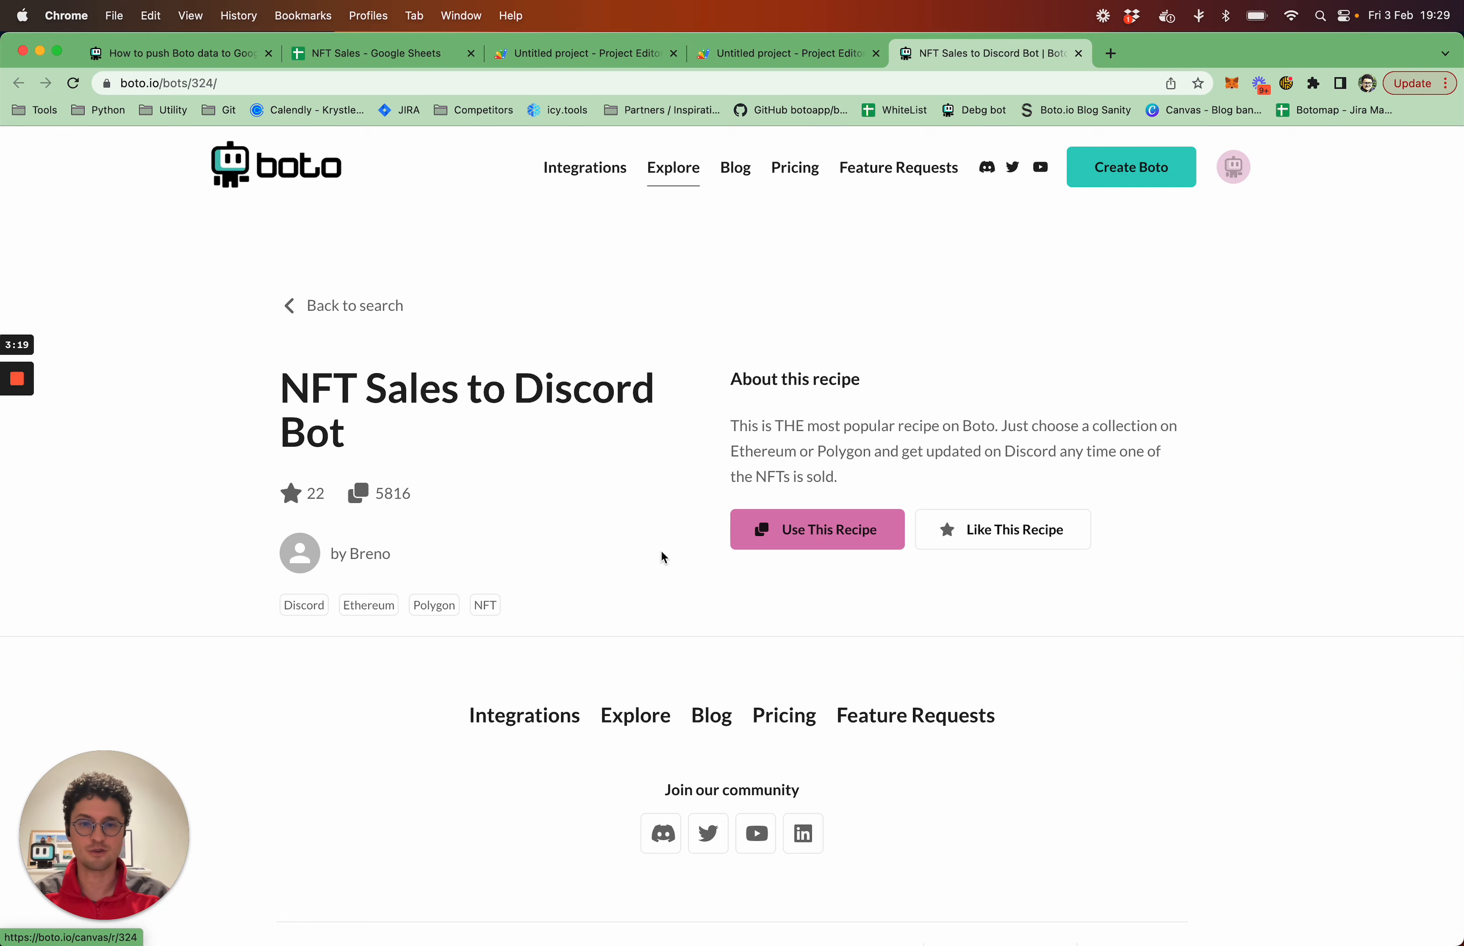
click(823, 550)
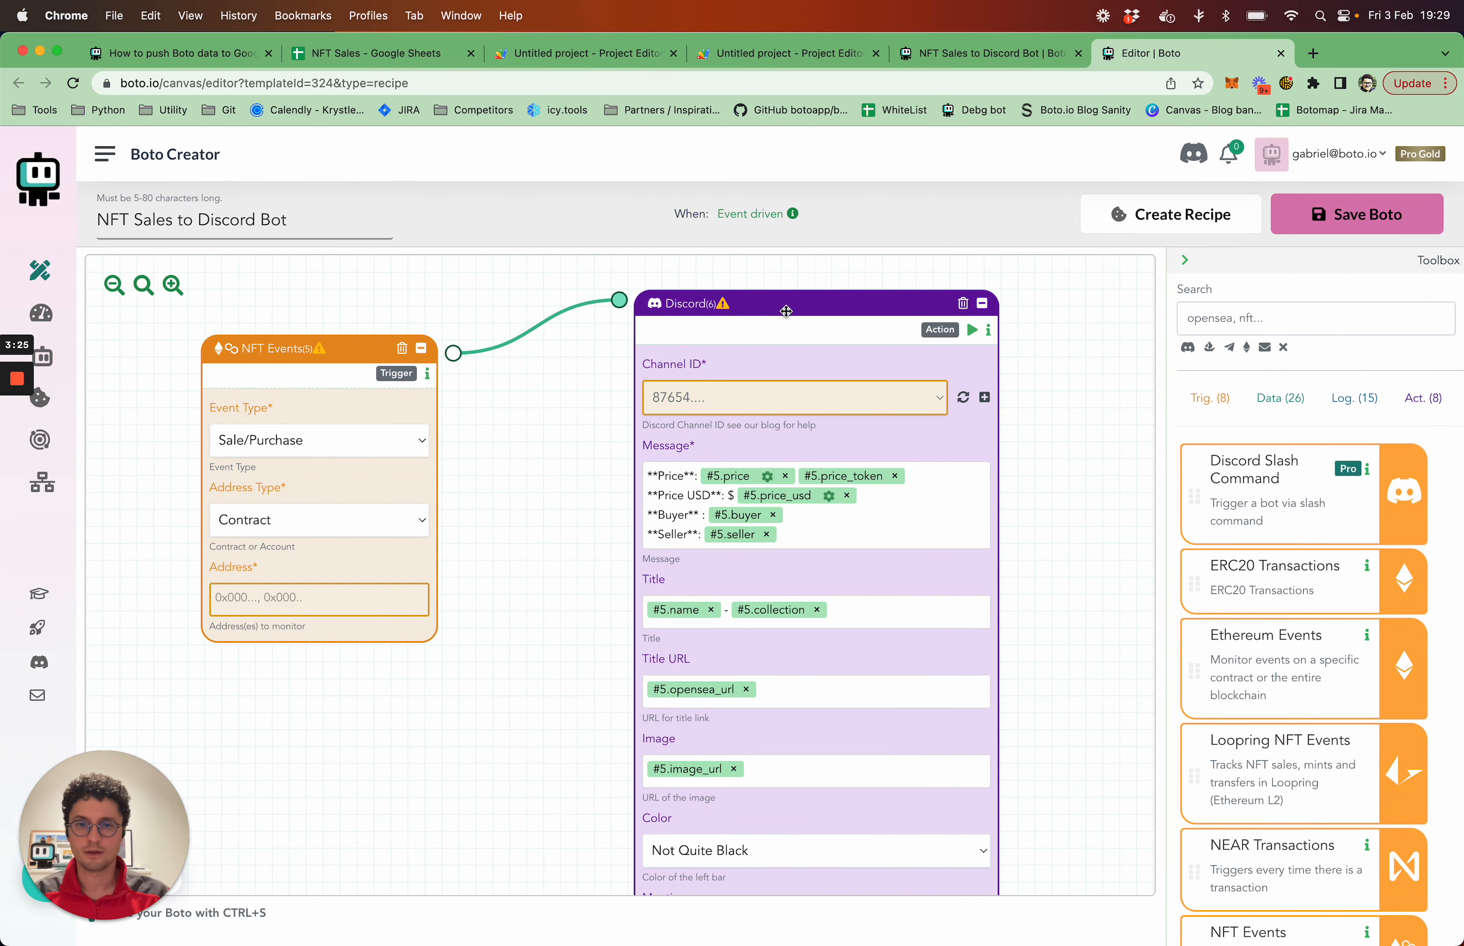
drag(799, 309, 879, 311)
drag(340, 352, 251, 355)
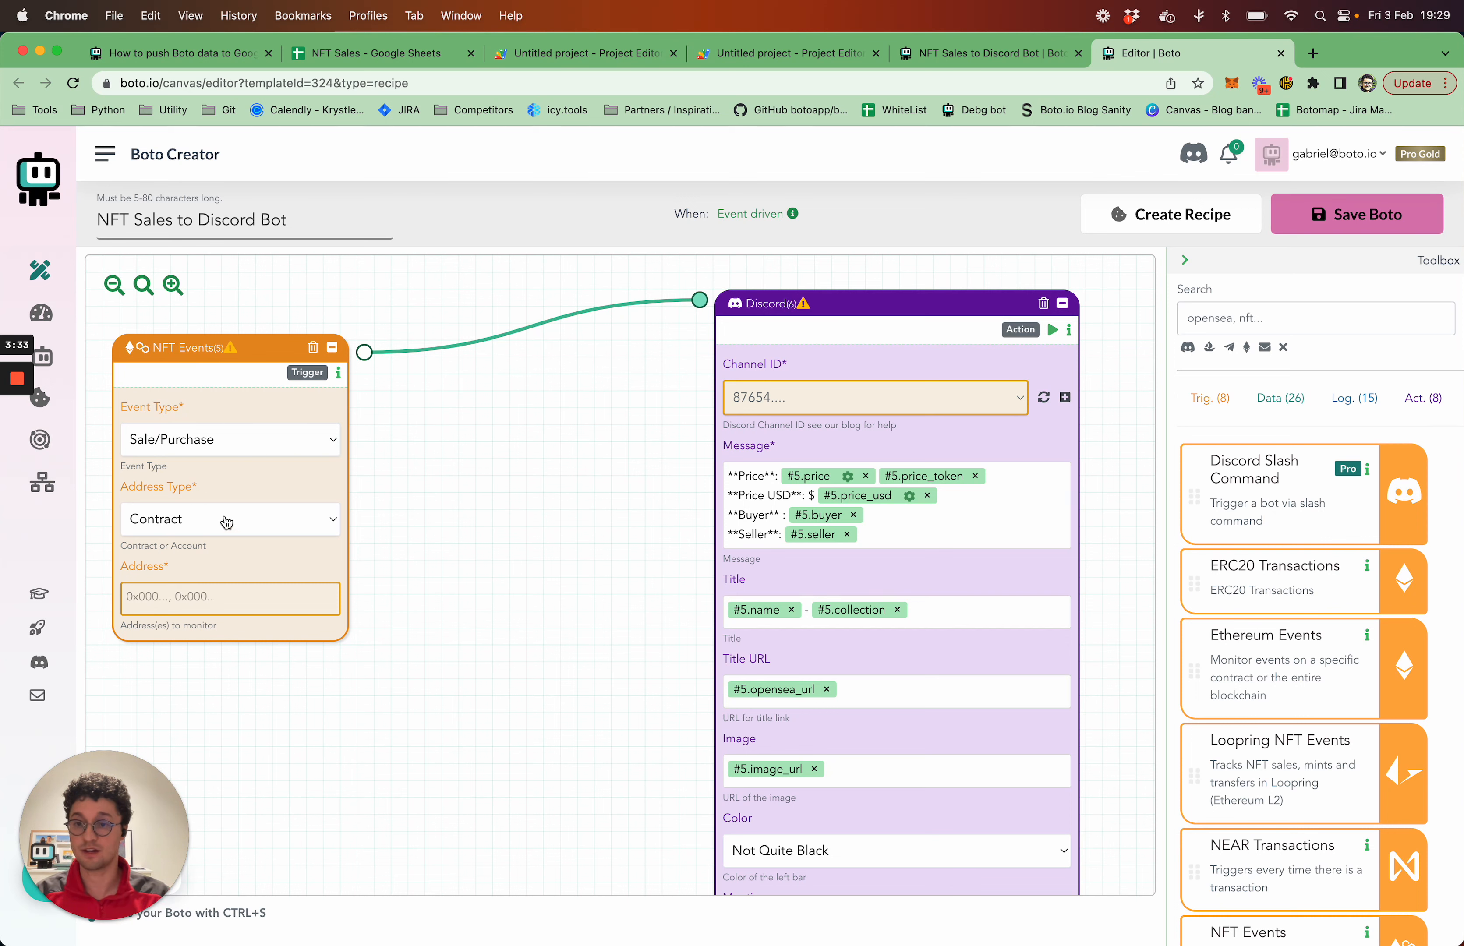
drag(885, 310, 924, 308)
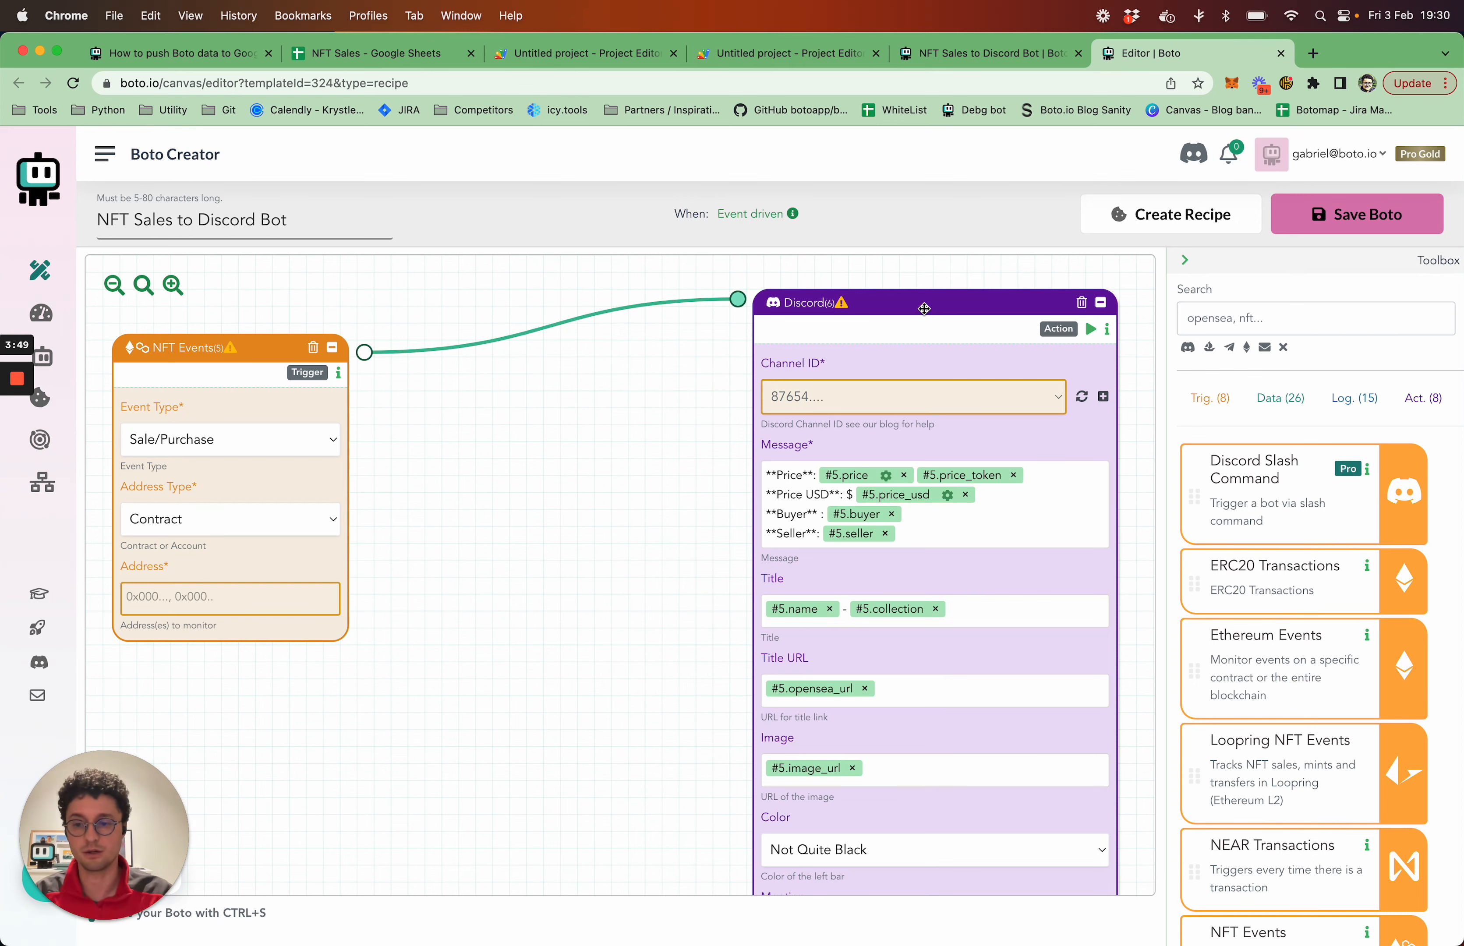
Search the toolbox for "web" and place a Webhook block on the canvas between NFT Events and Discord
click(1278, 321)
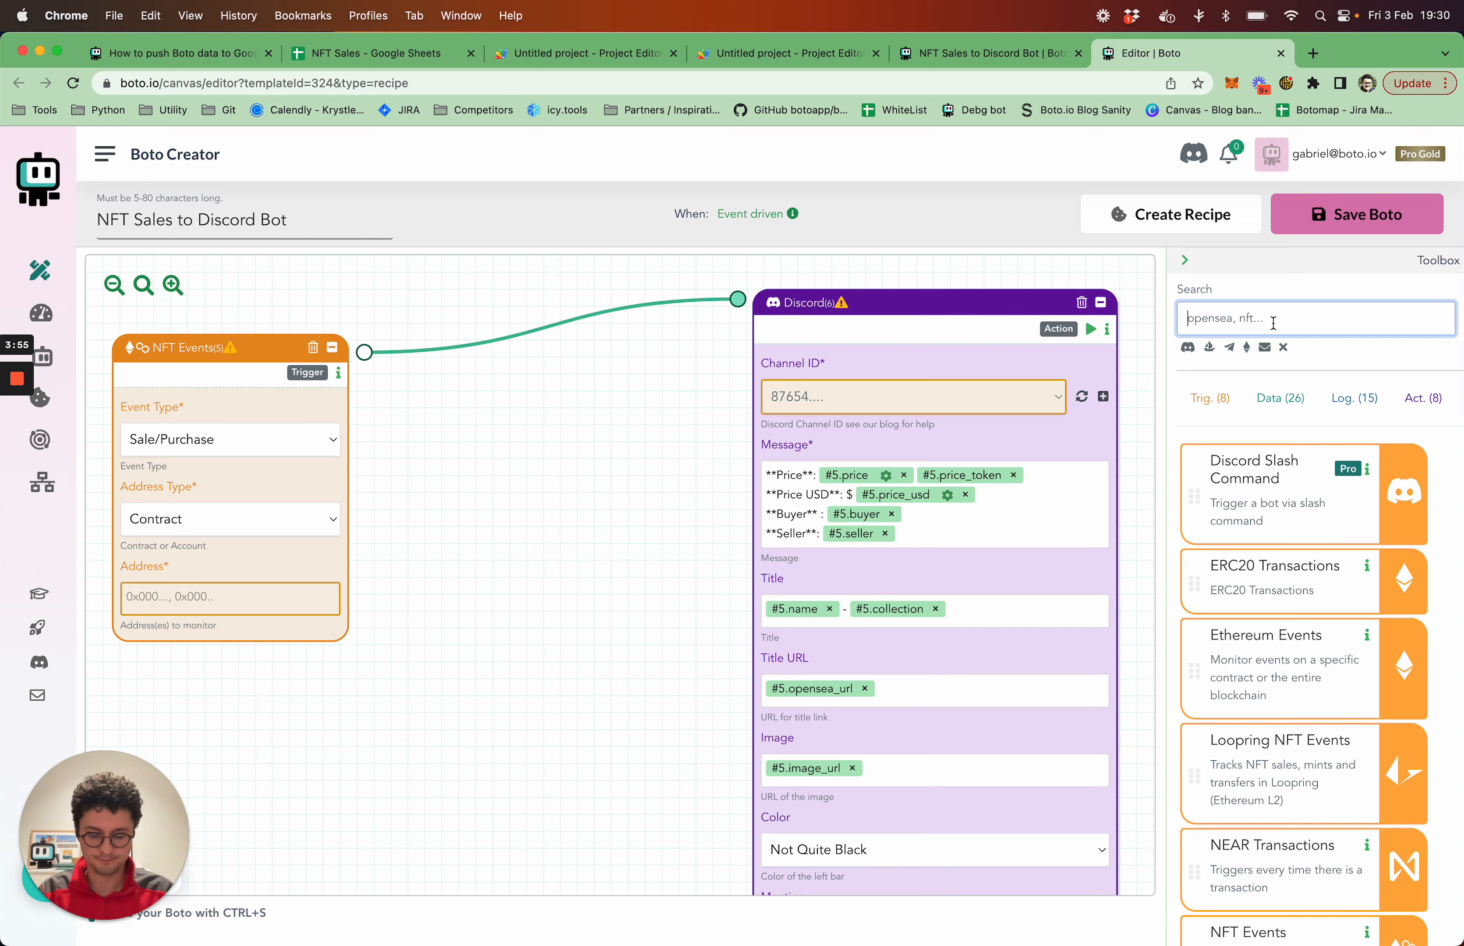
text(web)
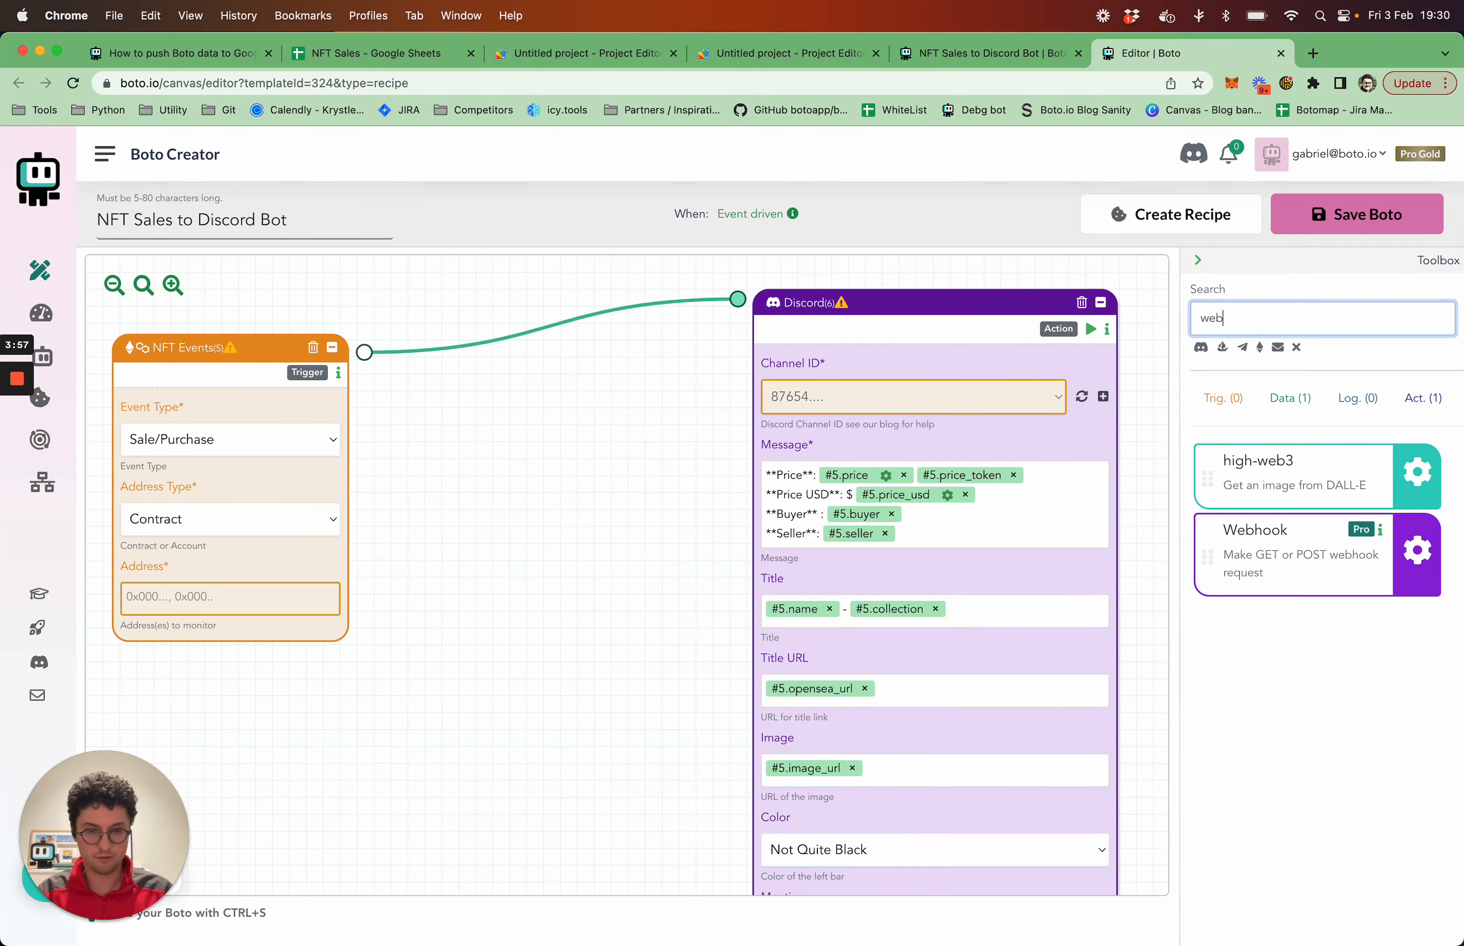
drag(1308, 559, 471, 455)
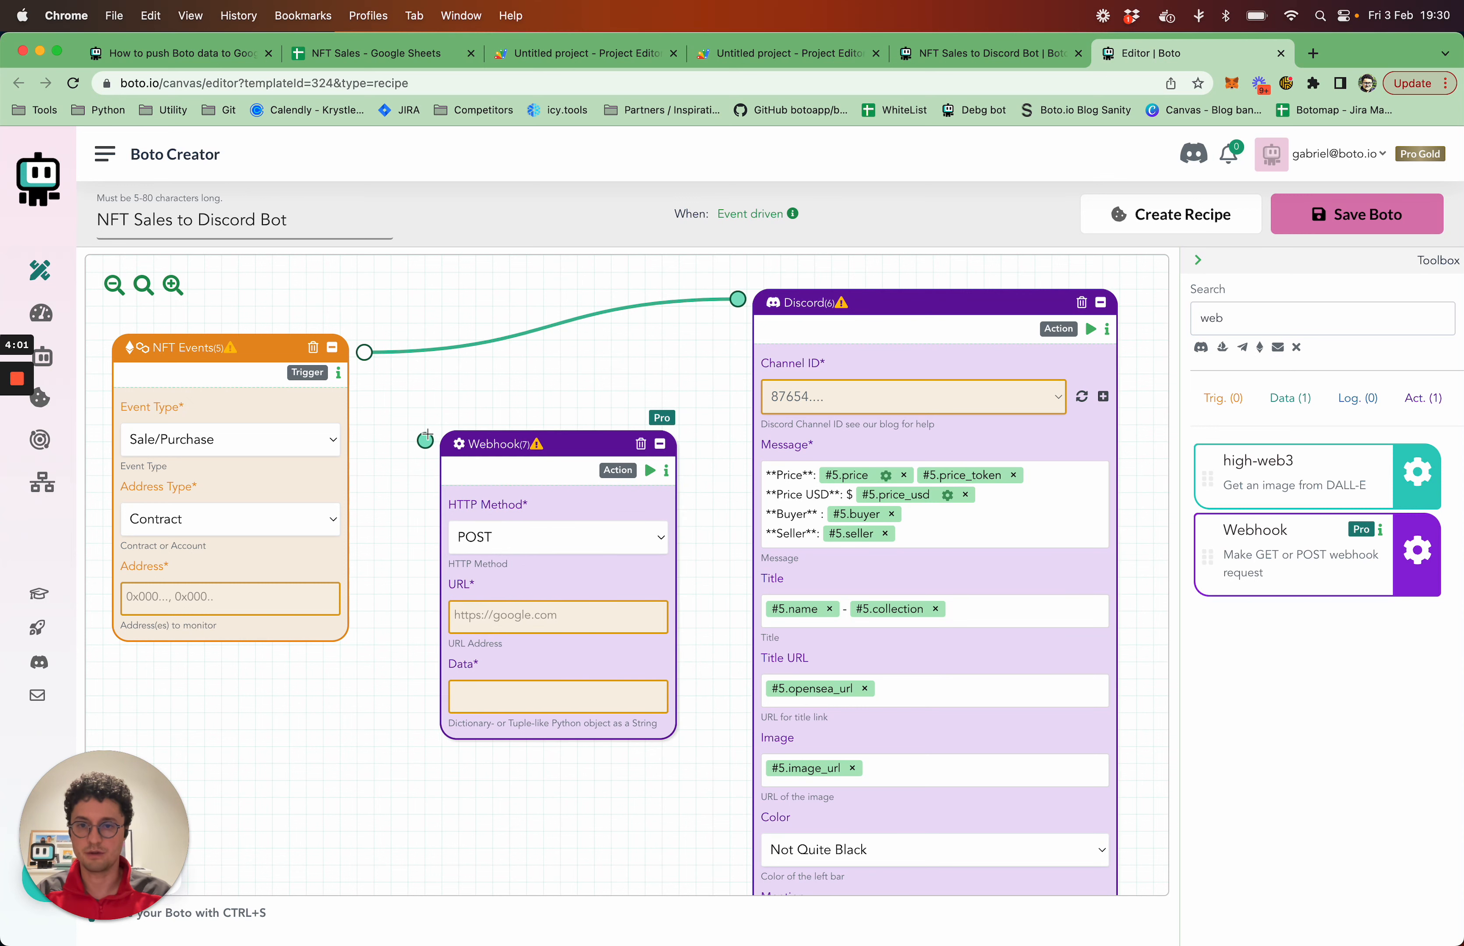
Connect the NFT Events block to the Webhook block and paste the deployed web app's URL as the webhook's URL
drag(365, 352, 425, 441)
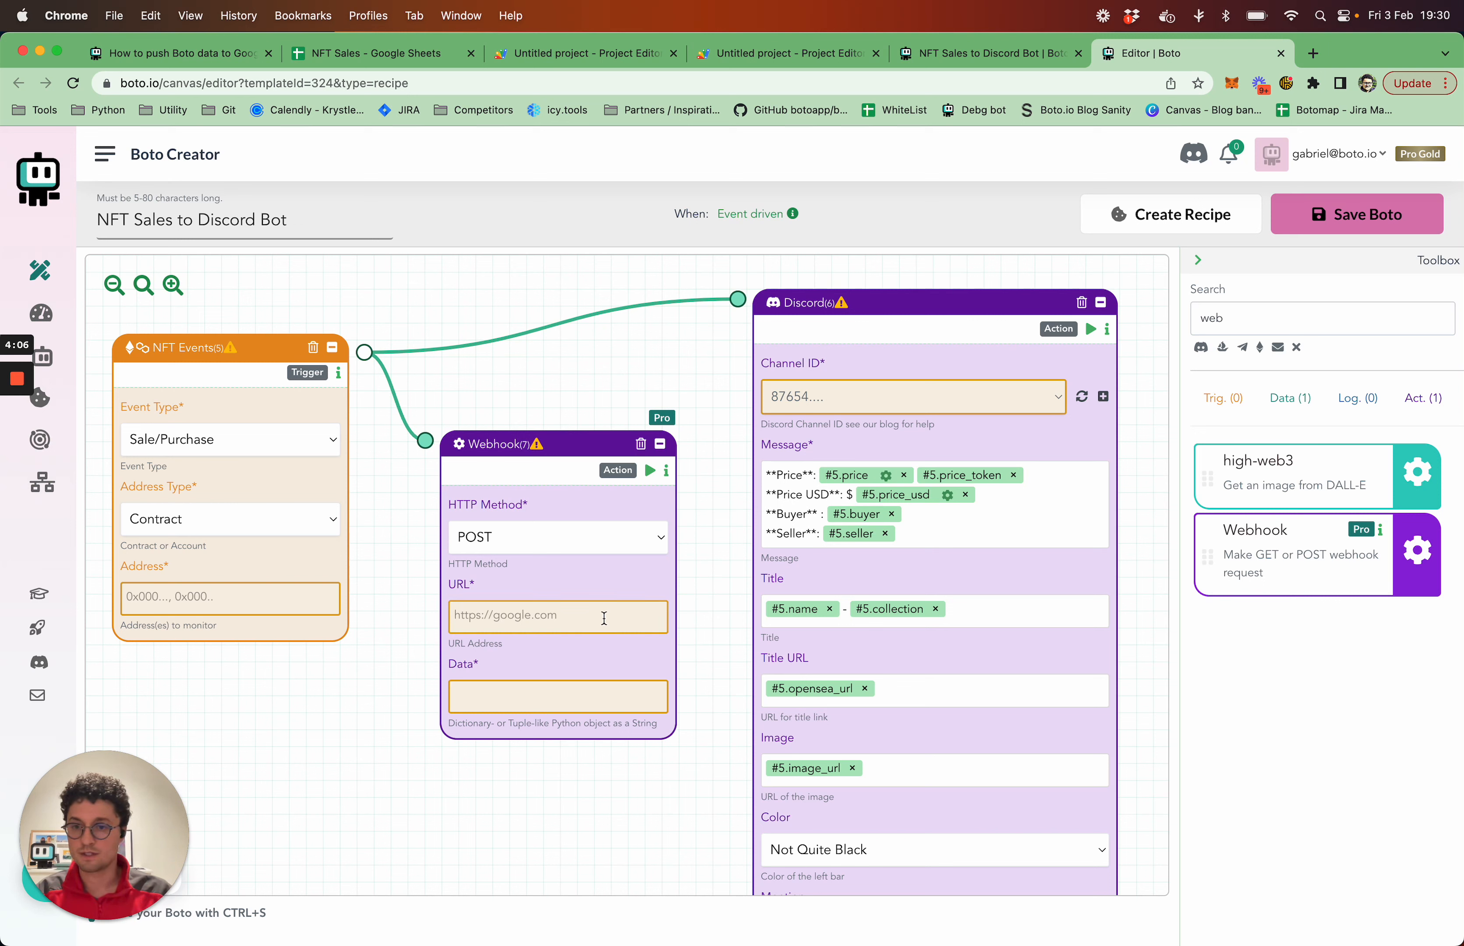
click(600, 616)
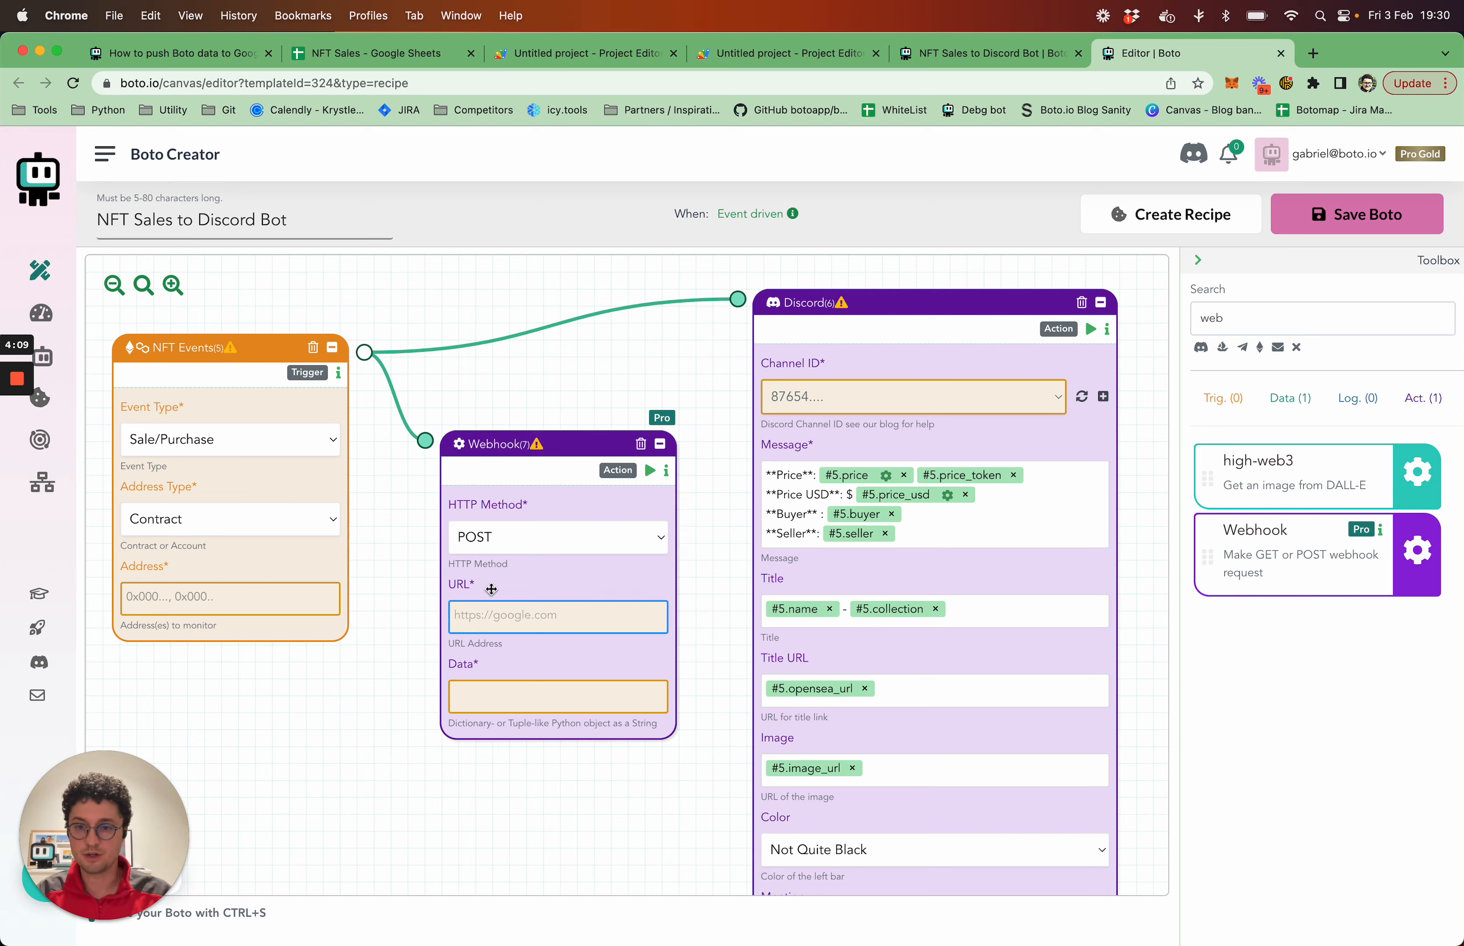
mouse_move(546, 450)
mouse_down()
mouse_move(528, 423)
mouse_move(549, 431)
mouse_up()
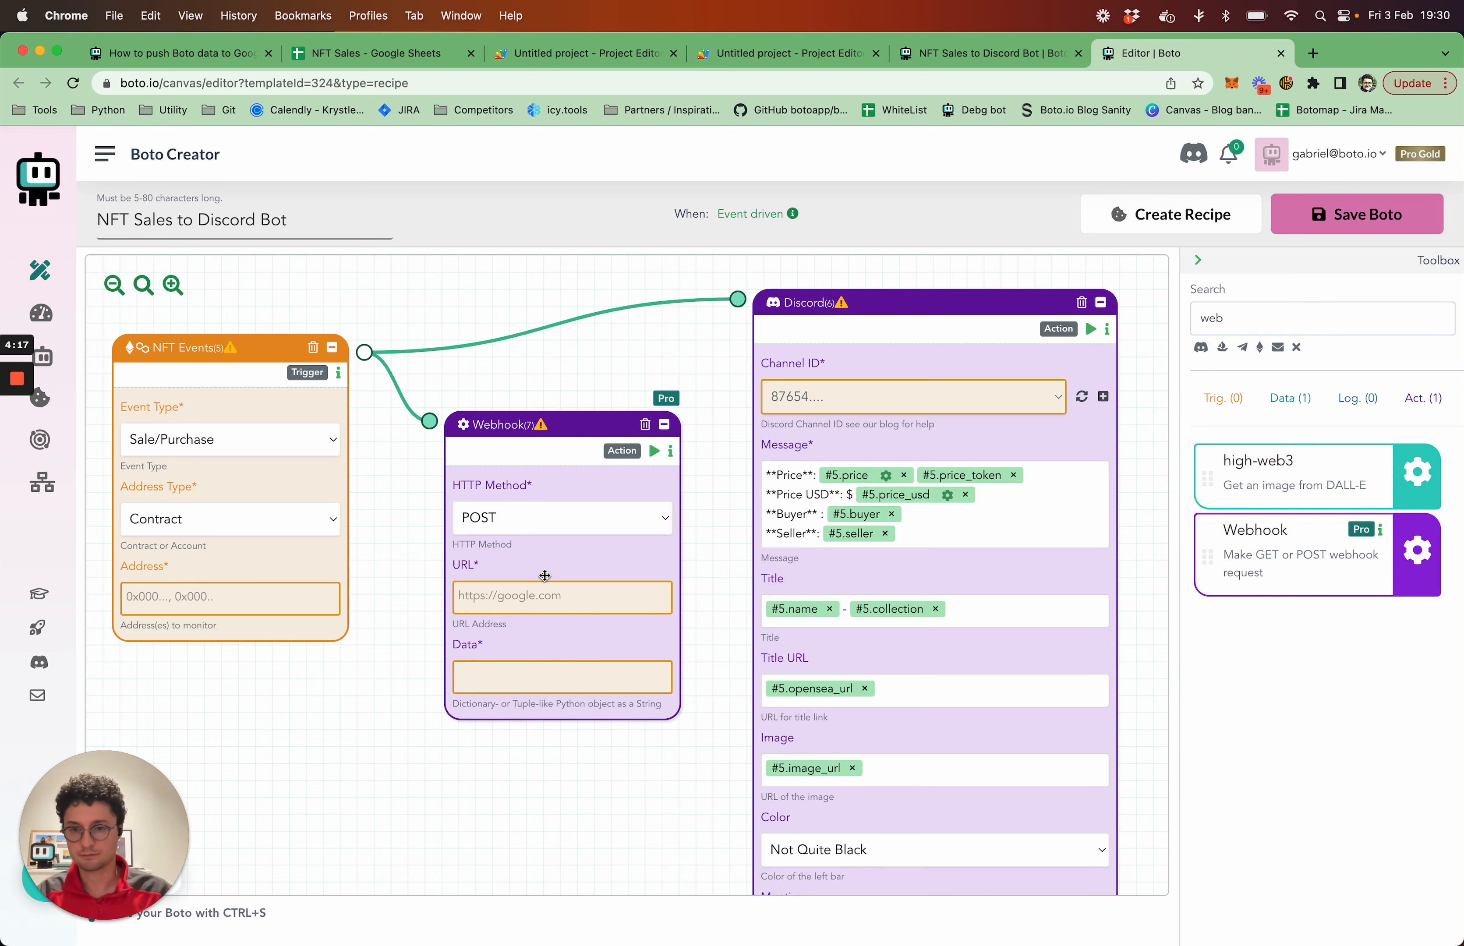
click(554, 603)
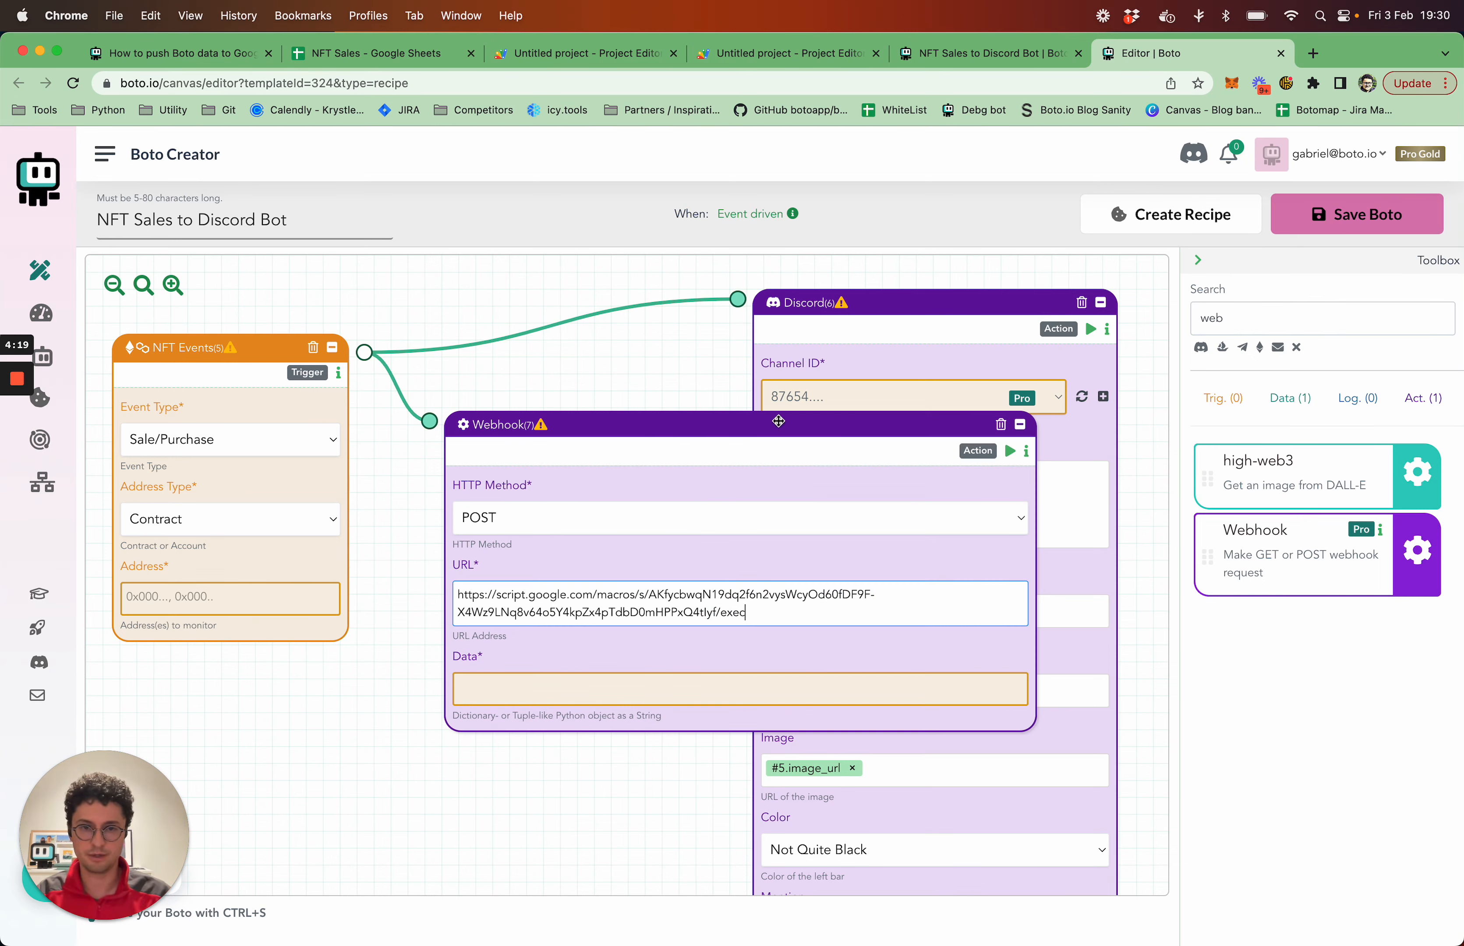
Collapse the toolbox and rearrange the NFT Events, Webhook and Discord blocks so that they do not overlap
click(1198, 260)
drag(973, 303, 1243, 287)
drag(747, 434, 685, 408)
drag(270, 355, 270, 340)
drag(532, 396, 541, 406)
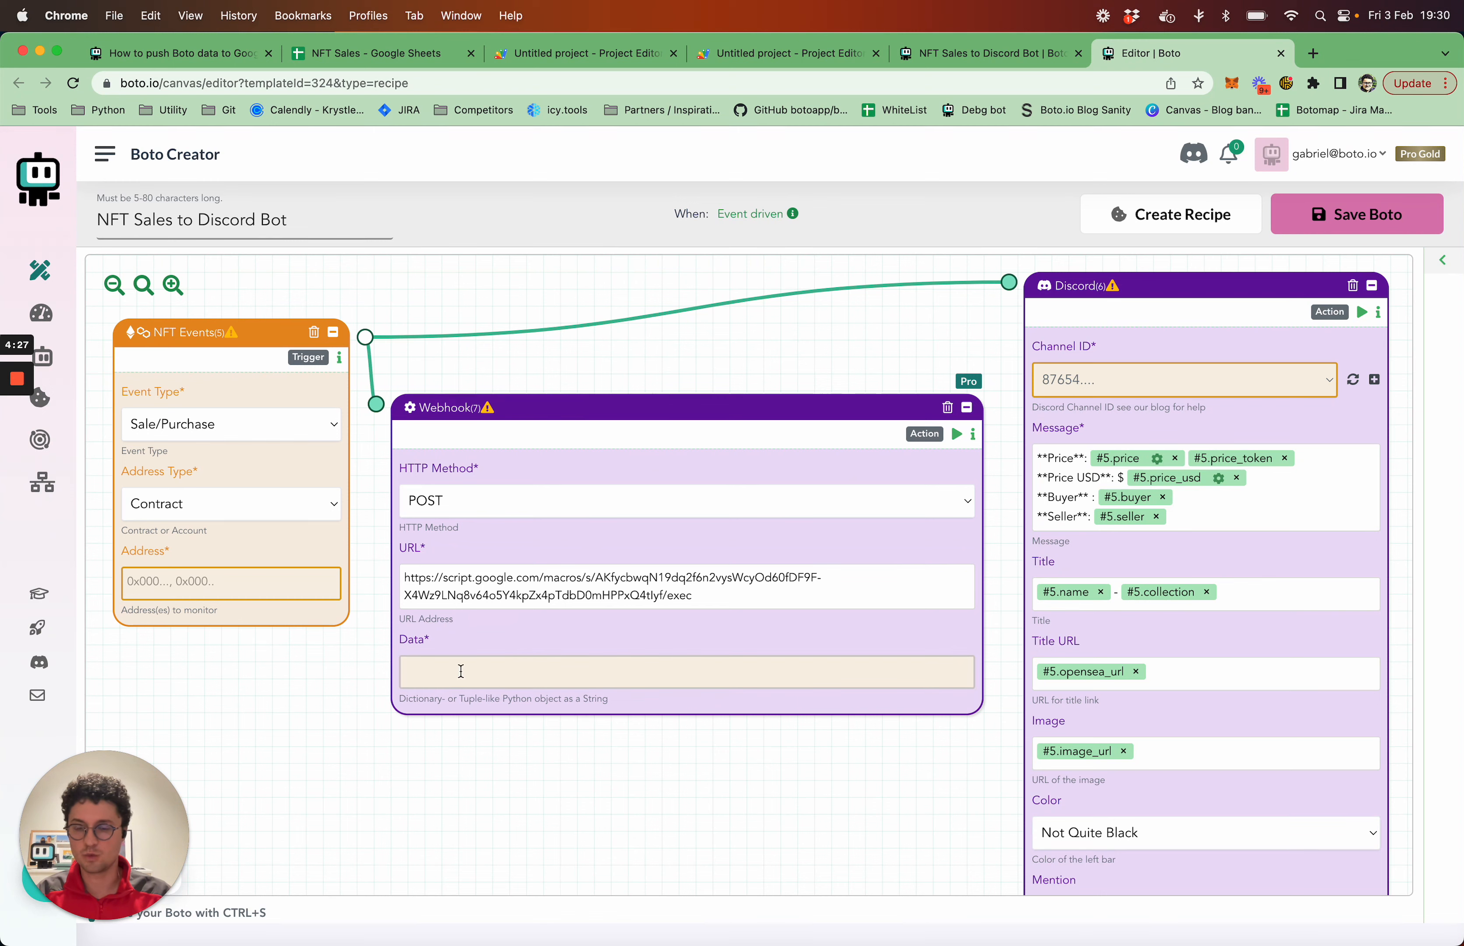
Copy the {"args":""} snippet from the Boto blog tutorial and paste it into the Webhook block's Data field
click(603, 672)
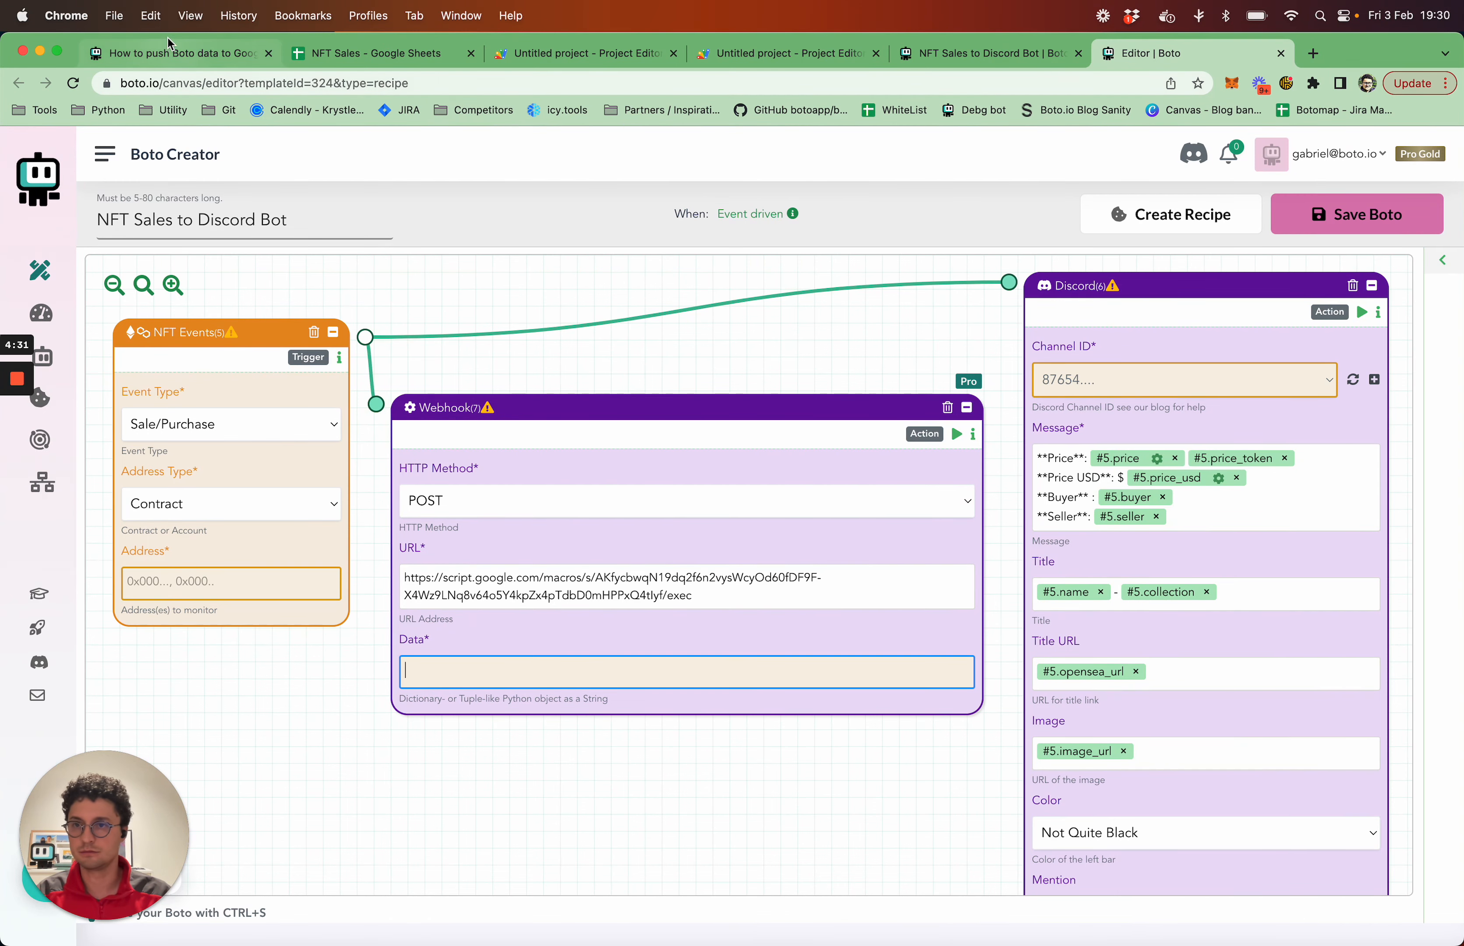
click(209, 55)
scroll(782, 546, down, 5)
scroll(780, 543, down, 20)
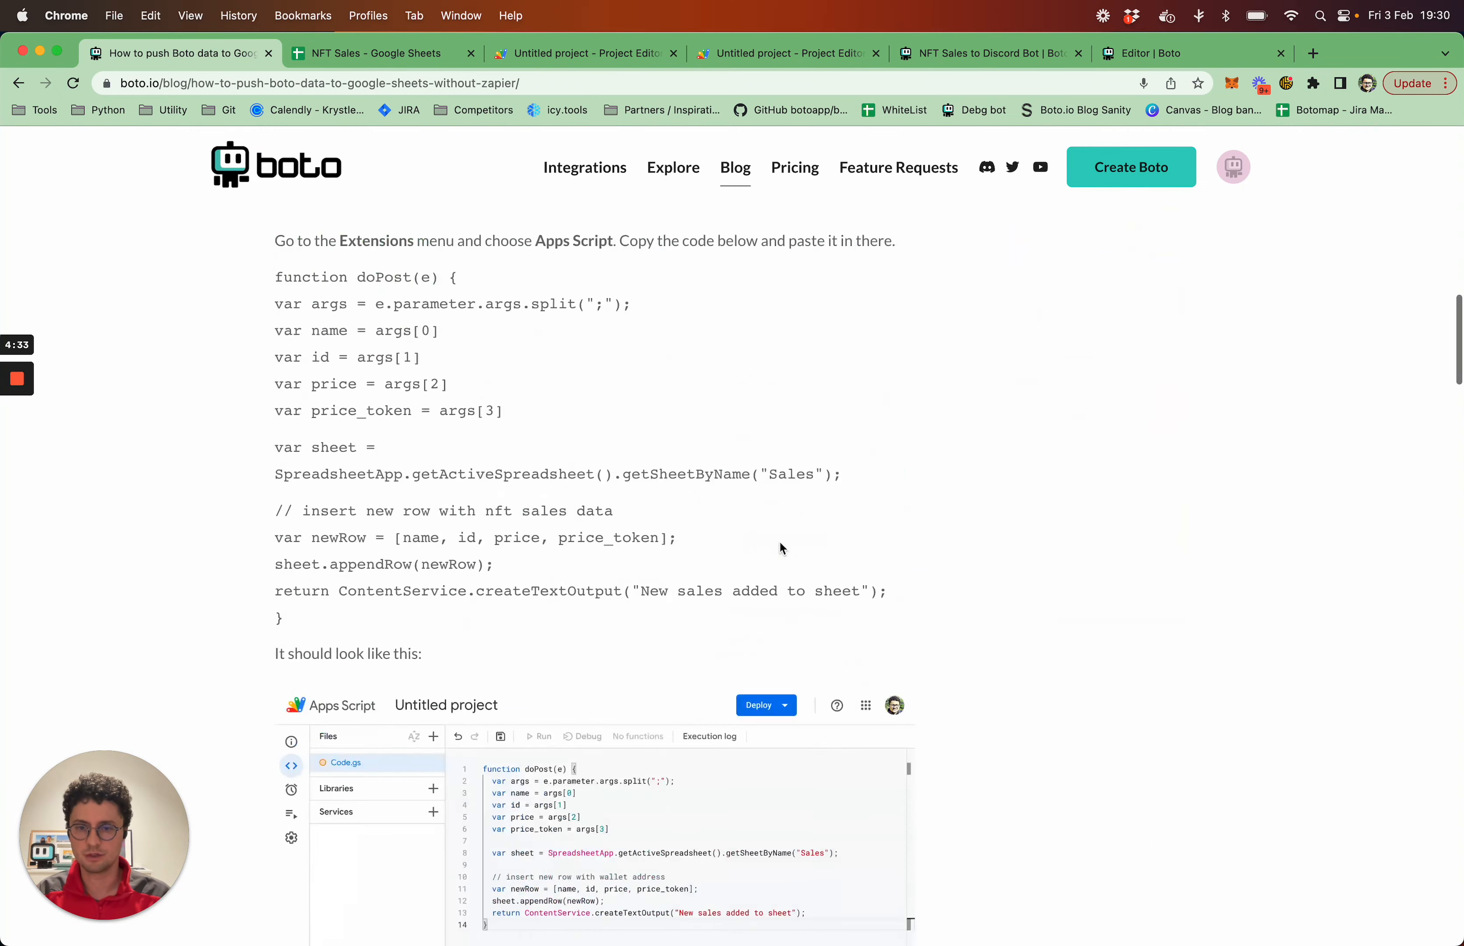
scroll(779, 540, down, 15)
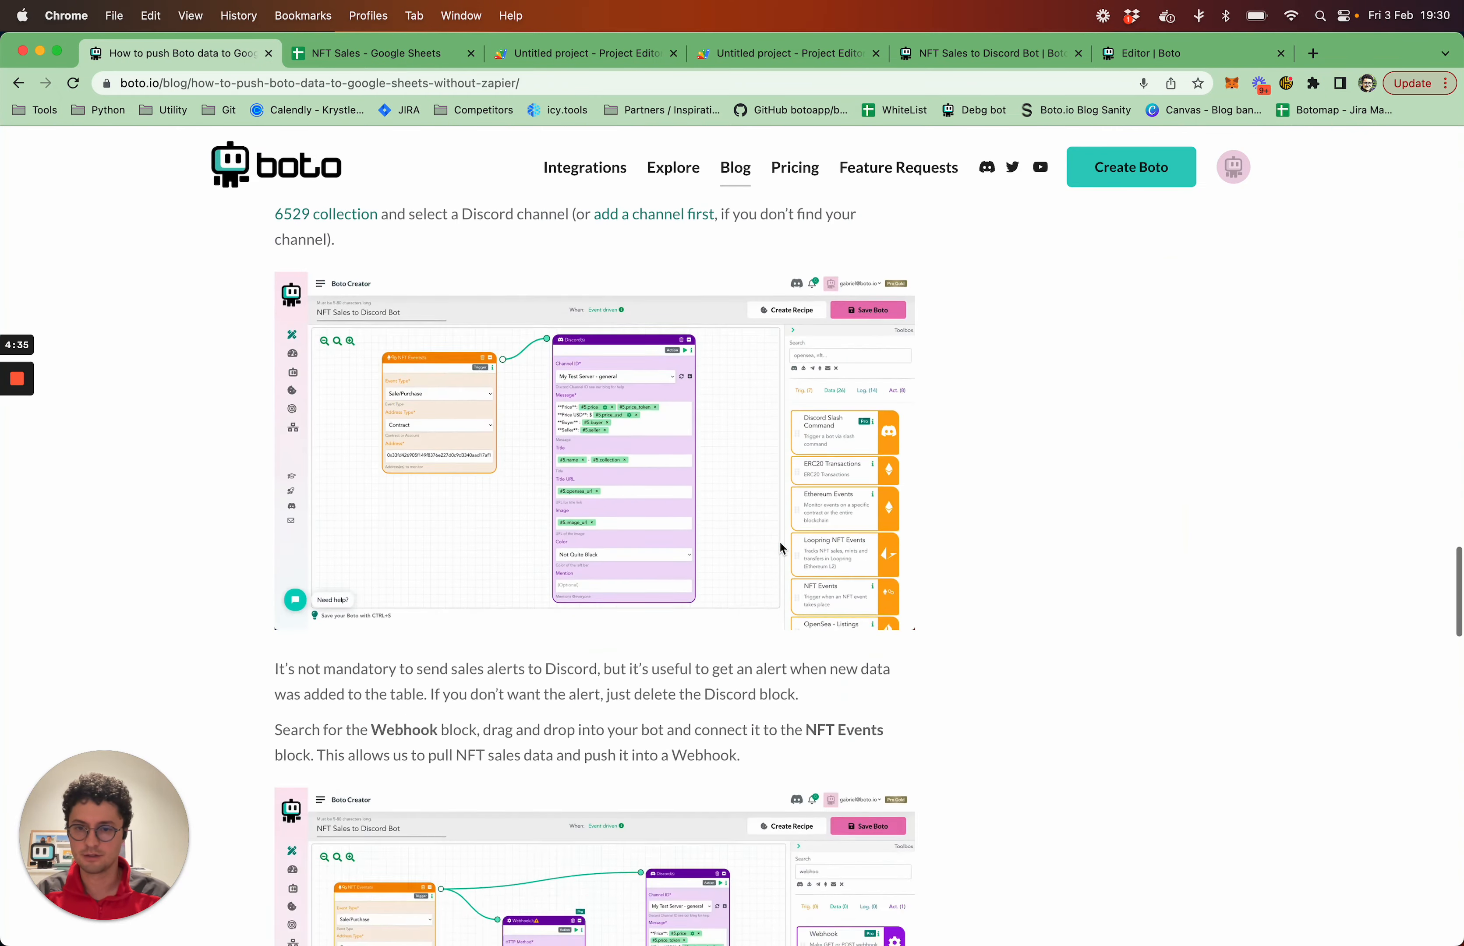
right_click(589, 542)
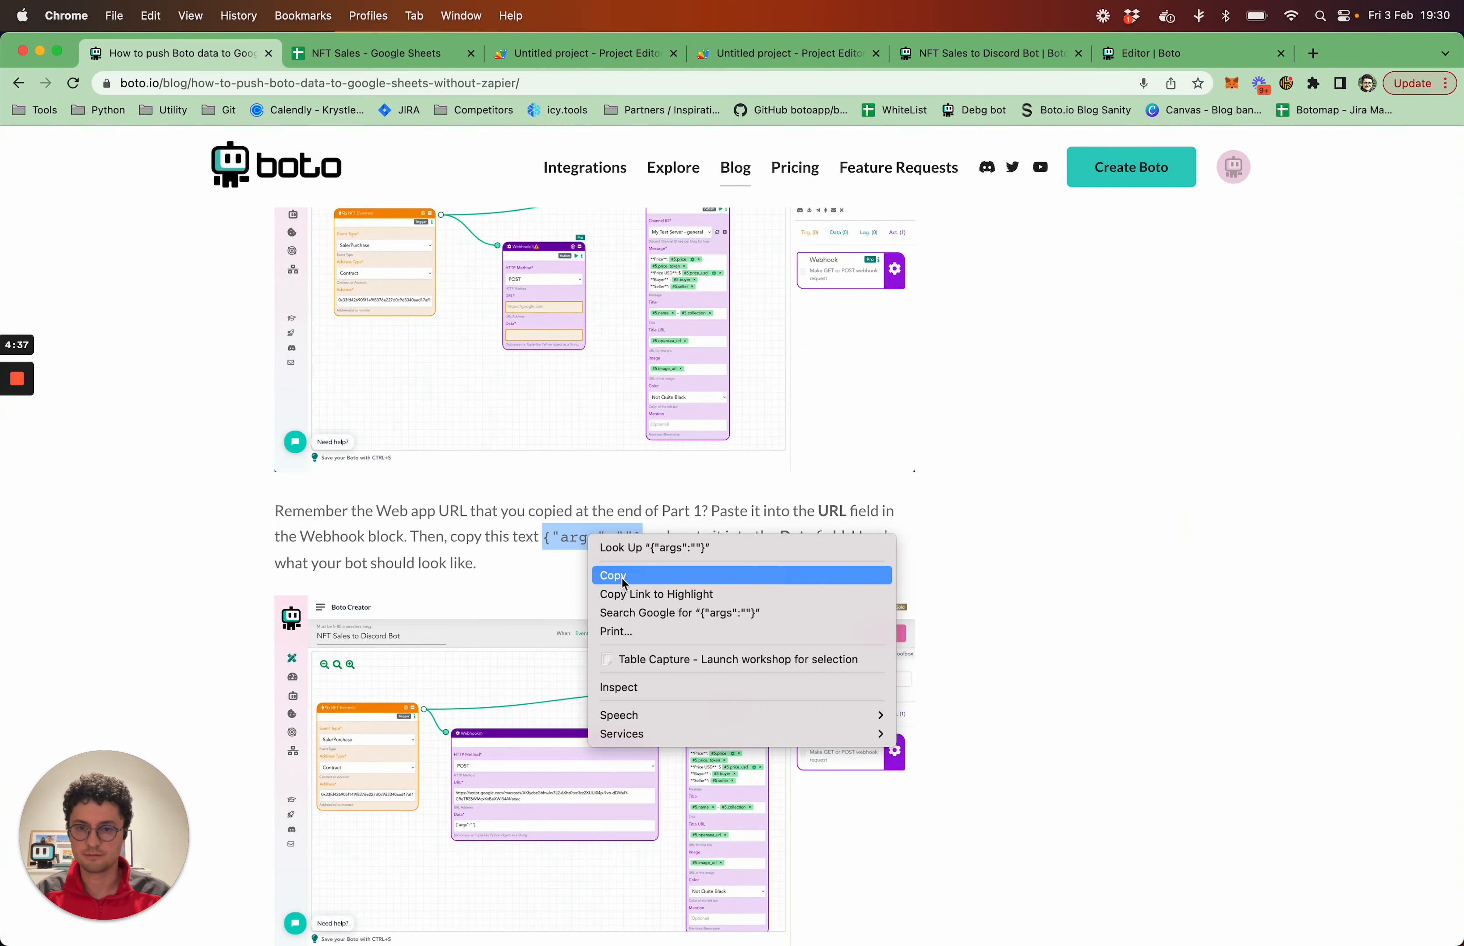
click(593, 575)
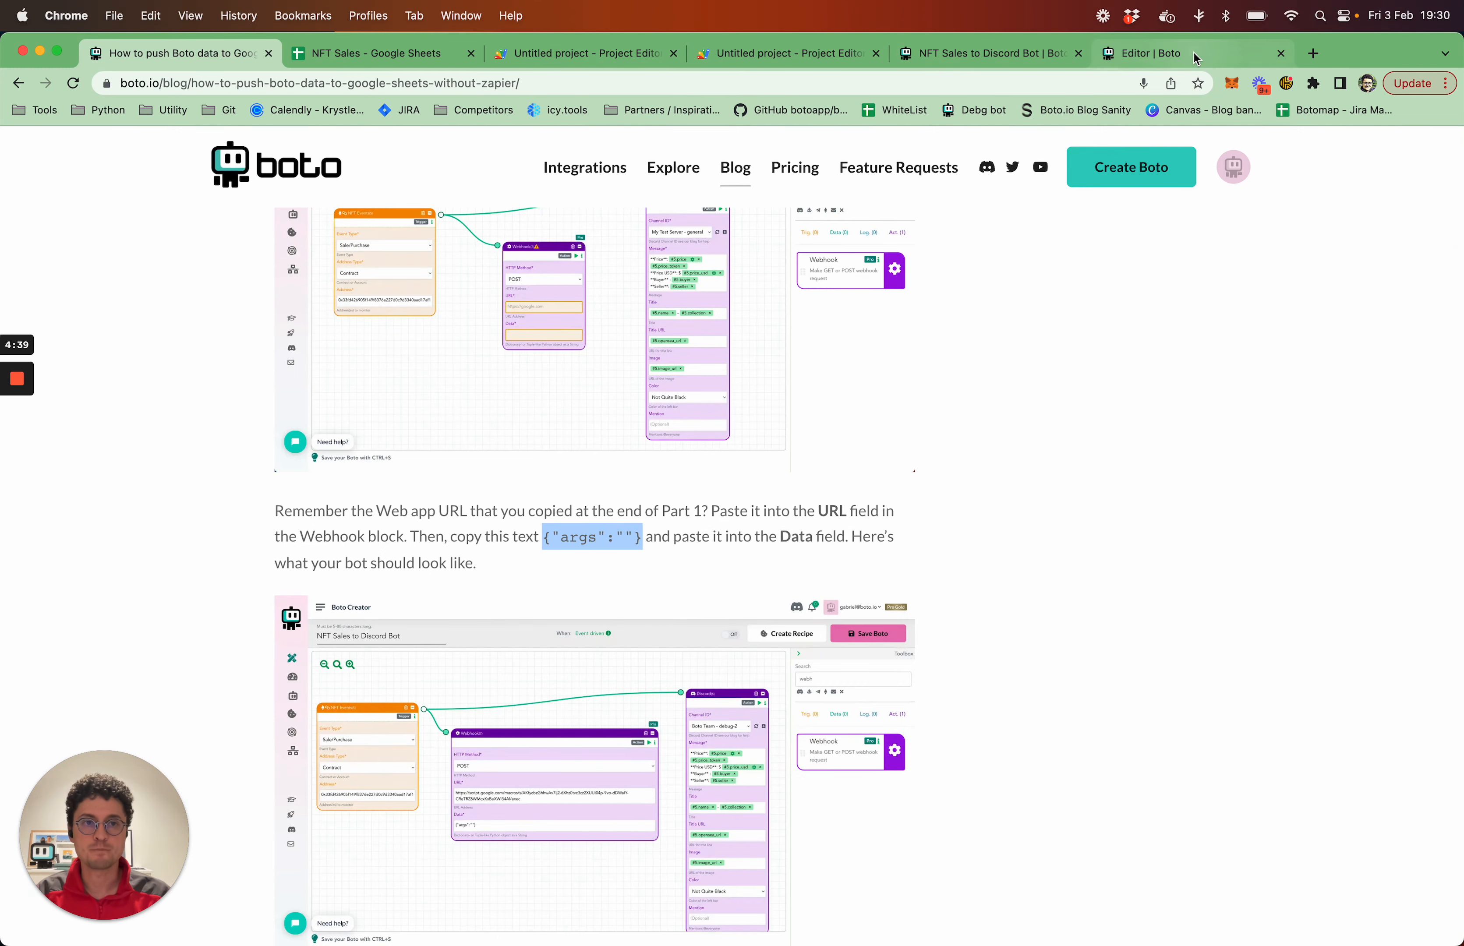
click(1145, 53)
text({"args":""})
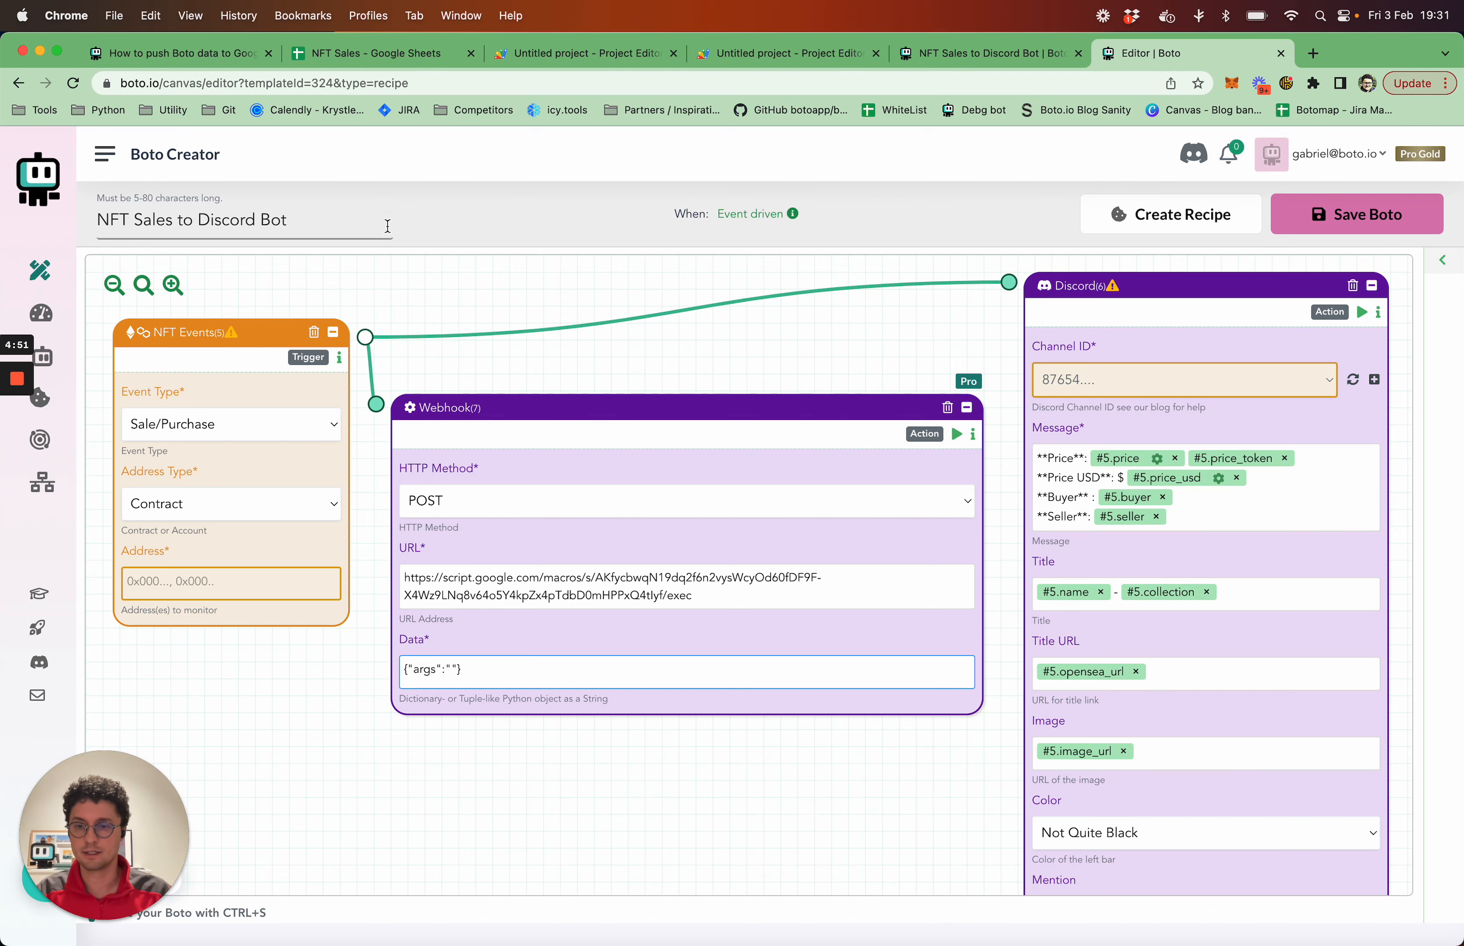
Check the column order in the NFT Sales sheet and insert the #5.name variable between the args quotes in the webhook data
click(388, 59)
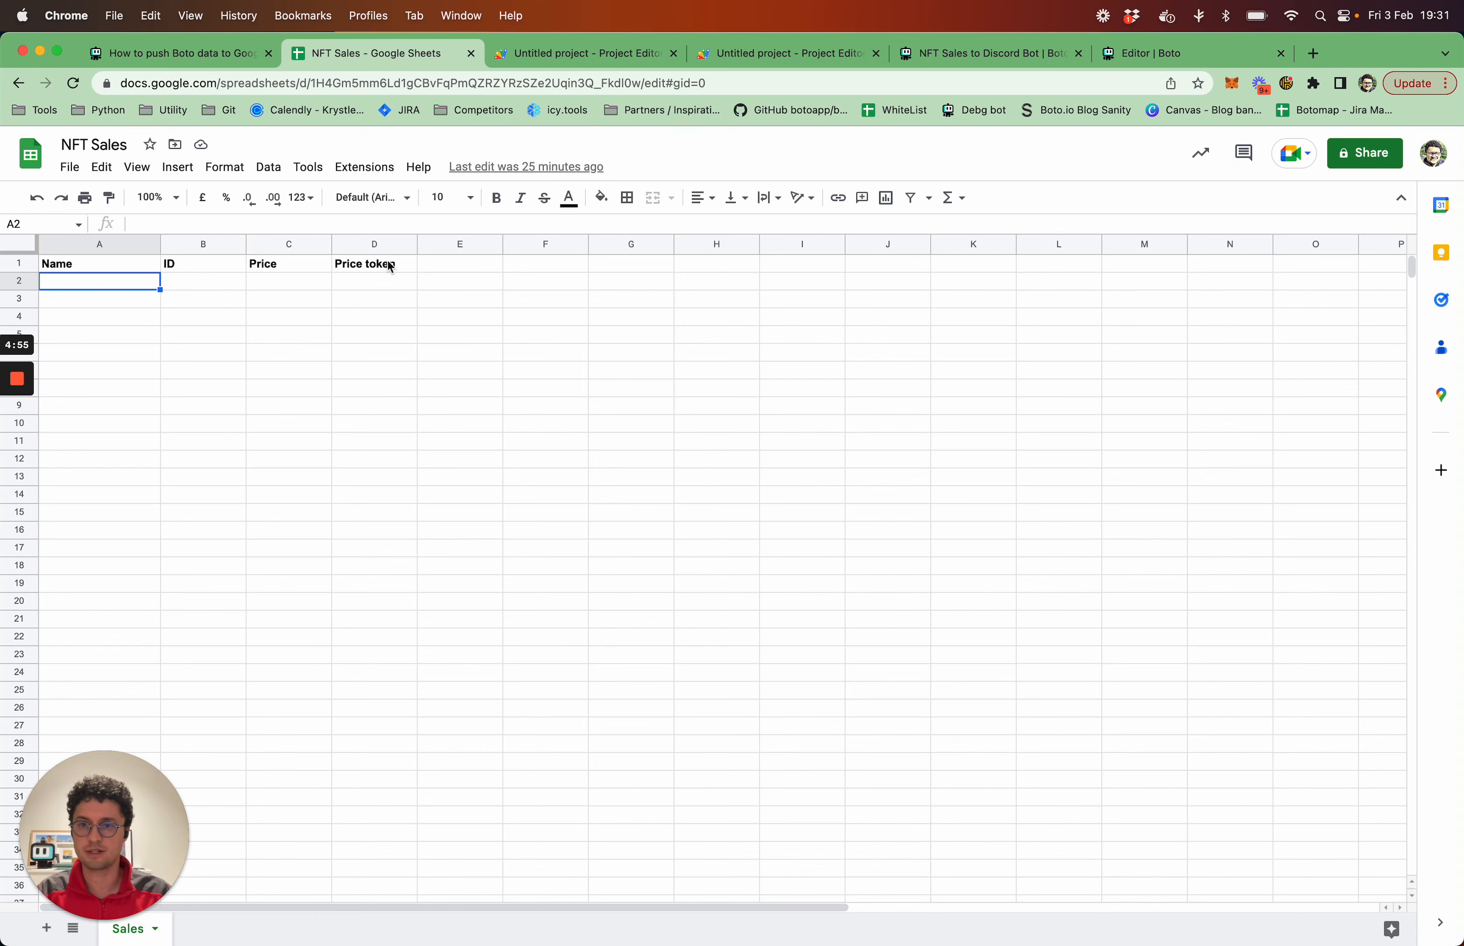
click(1163, 59)
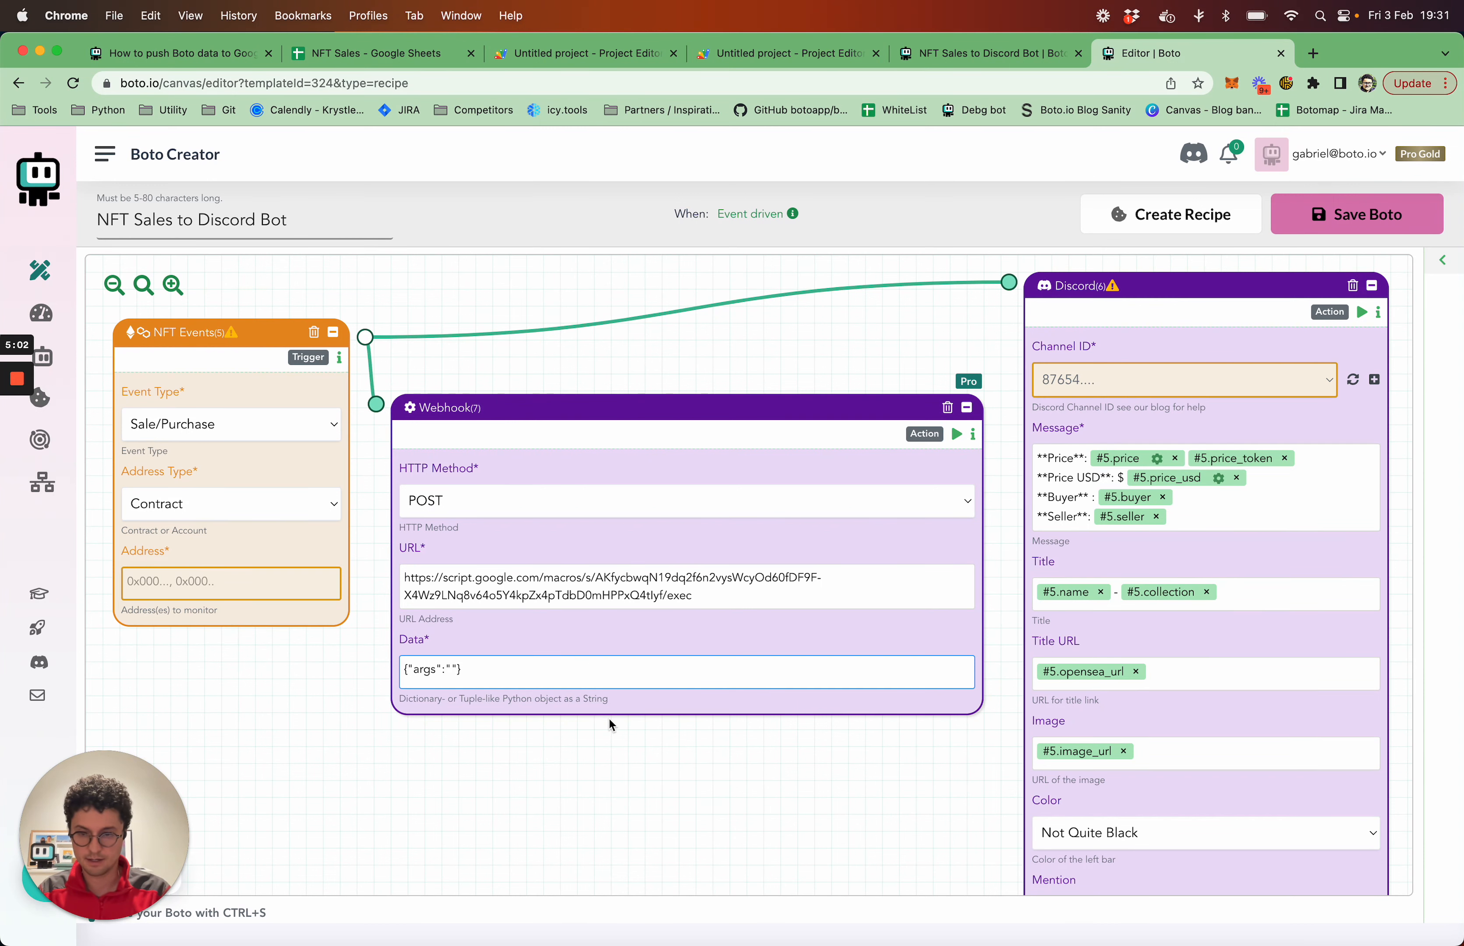
text(#5.name)
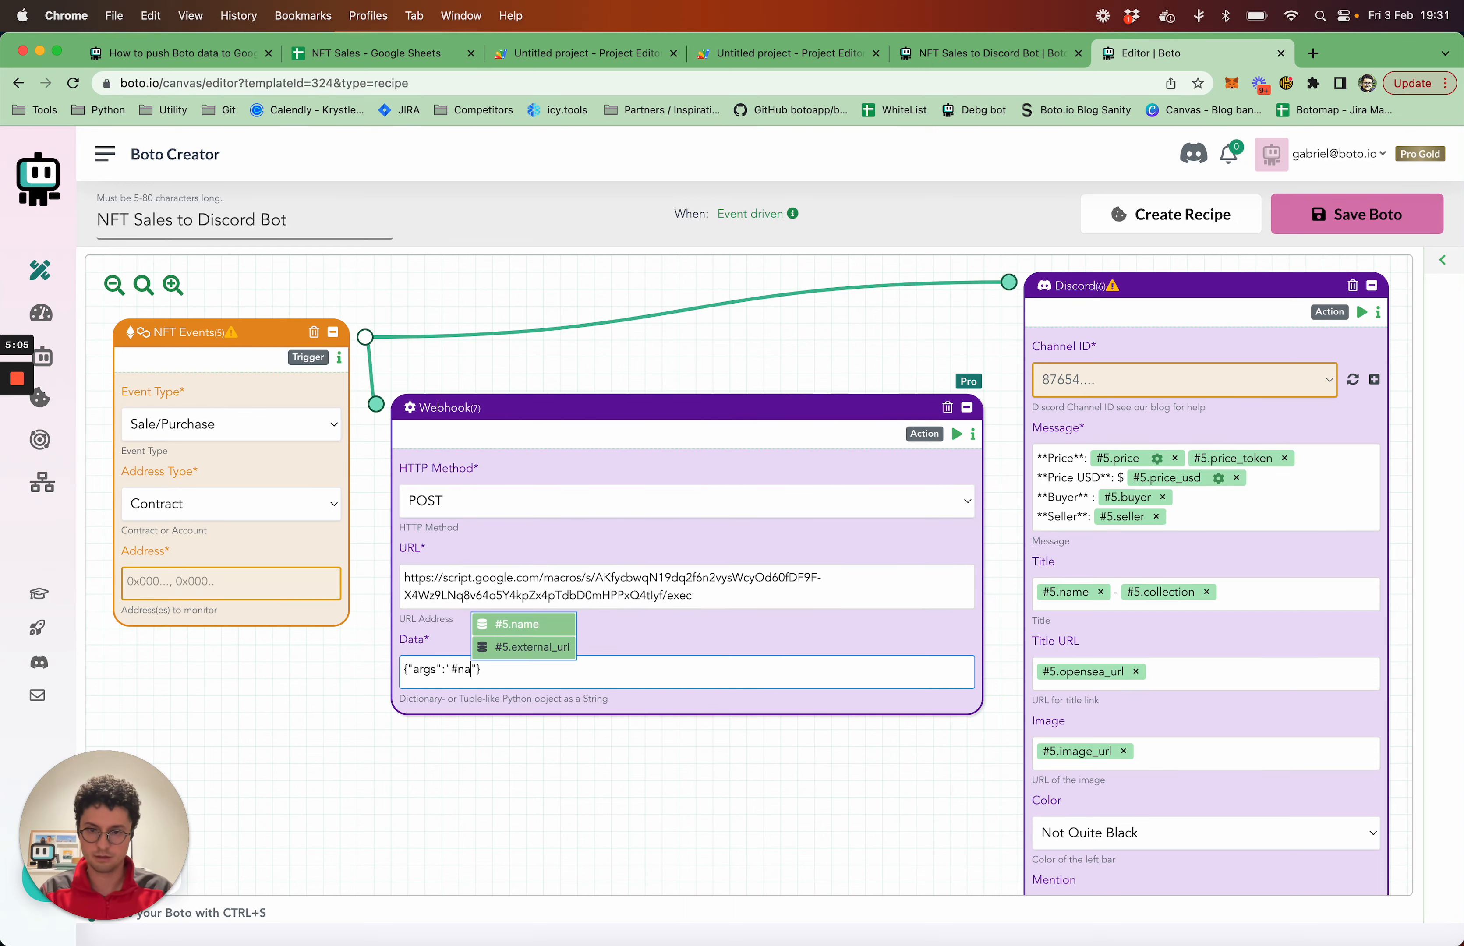
key(Return)
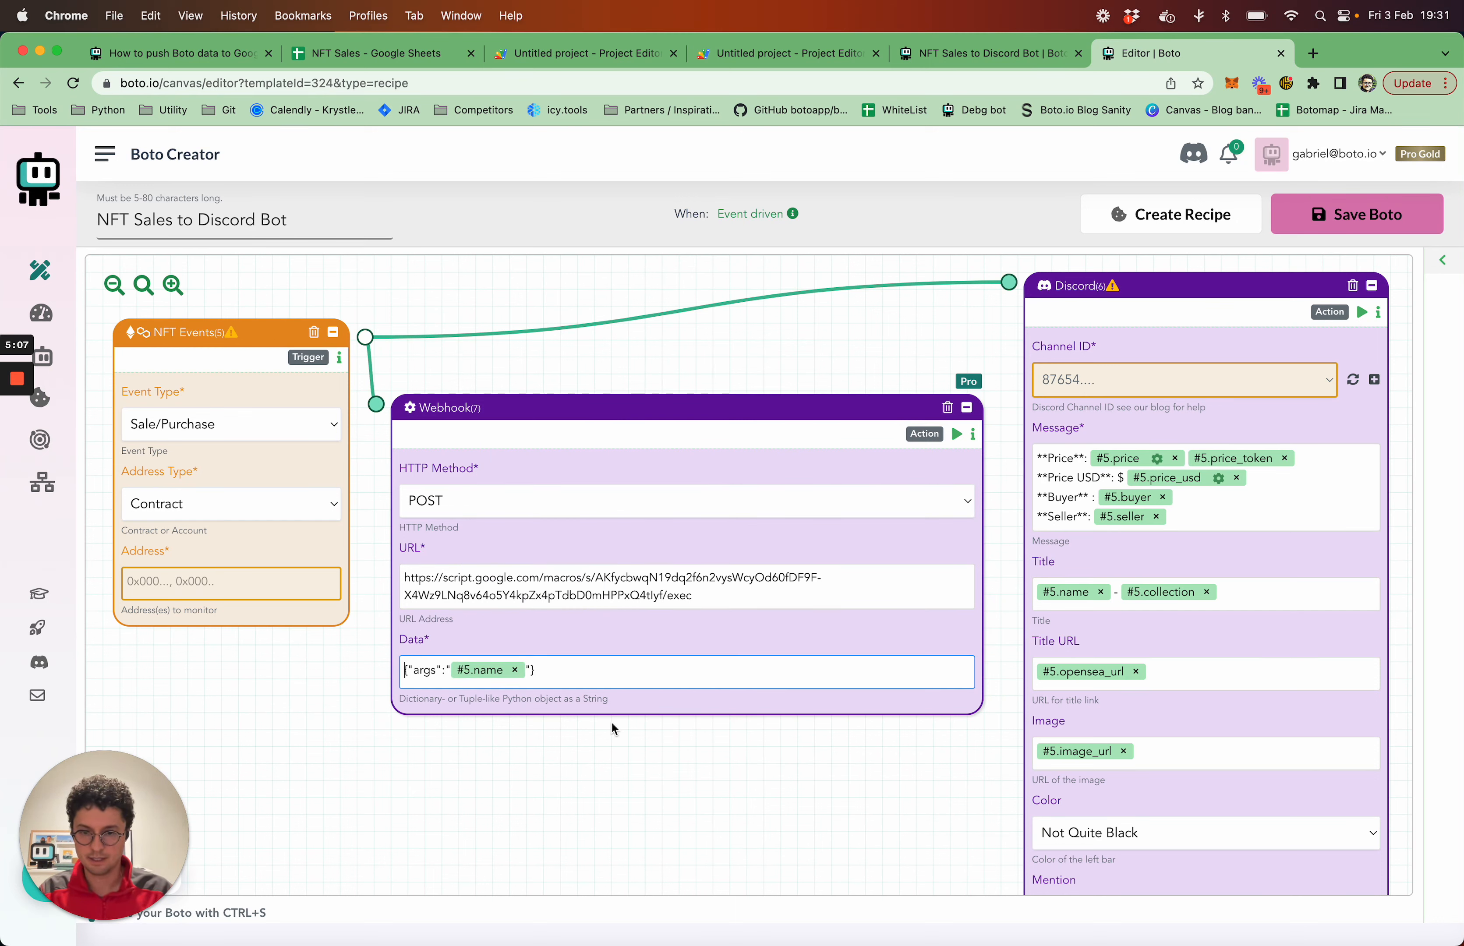
Add the #5.token_id and #5.price variables after #5.name in the webhook data, each preceded by a semicolon
click(562, 680)
key(Left)
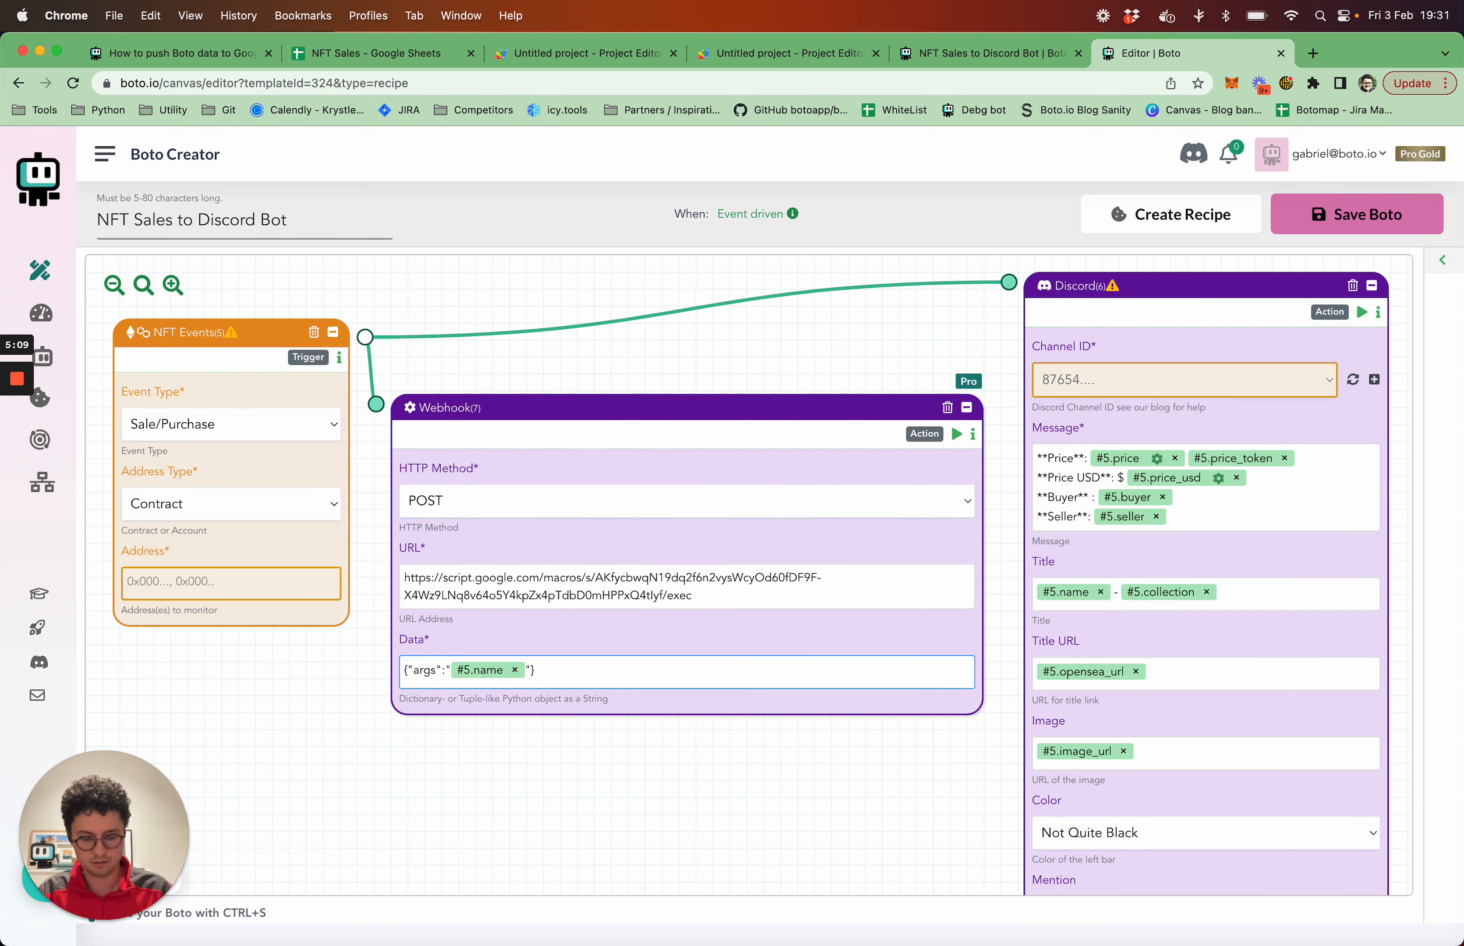
text(;)
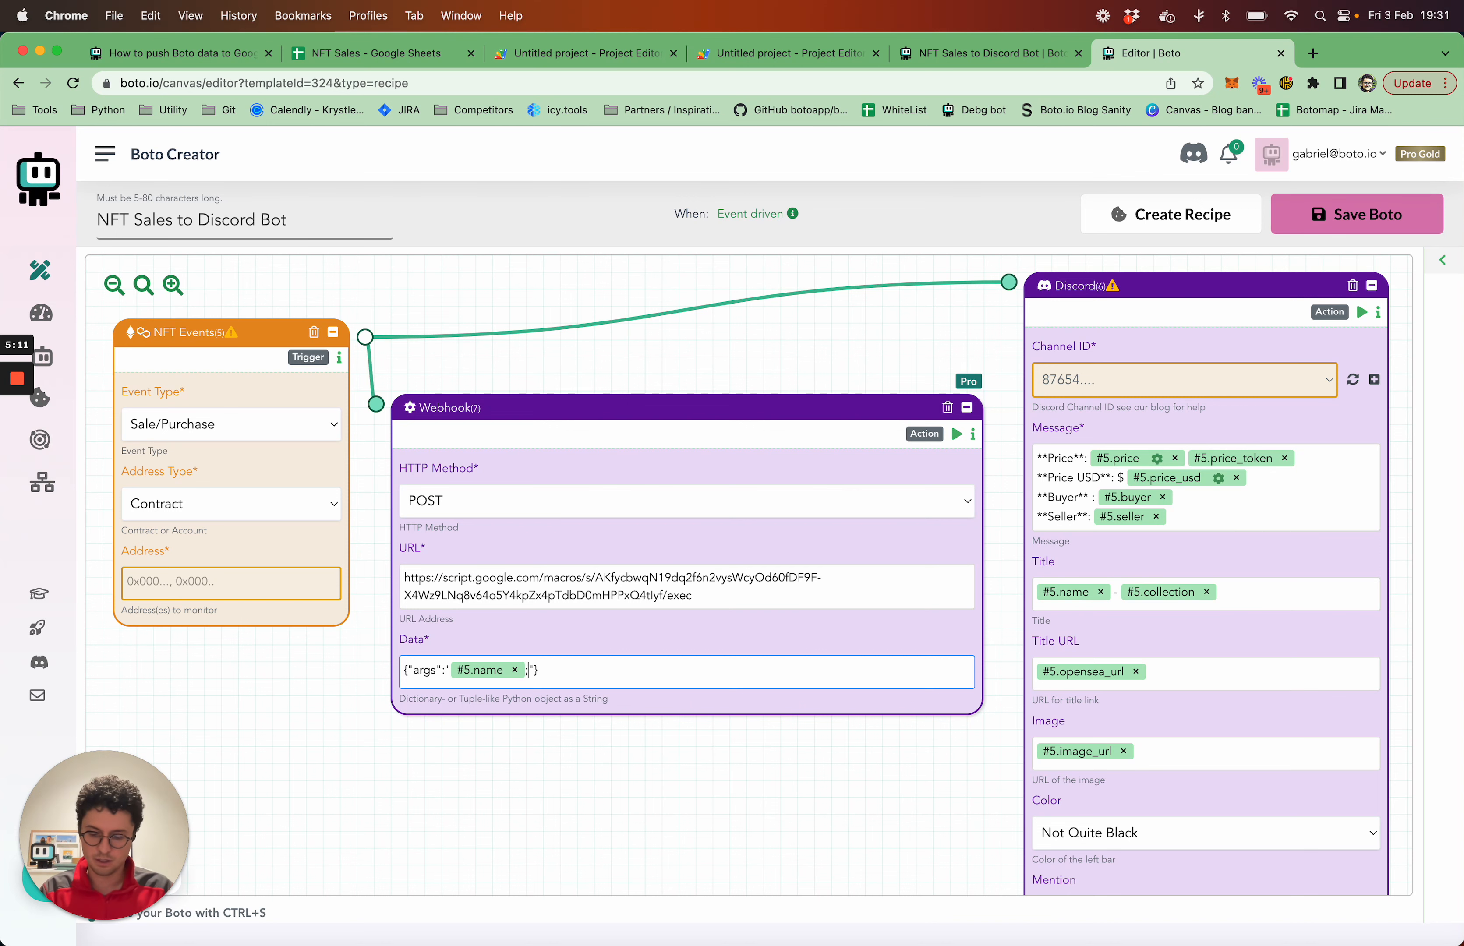
text(#id)
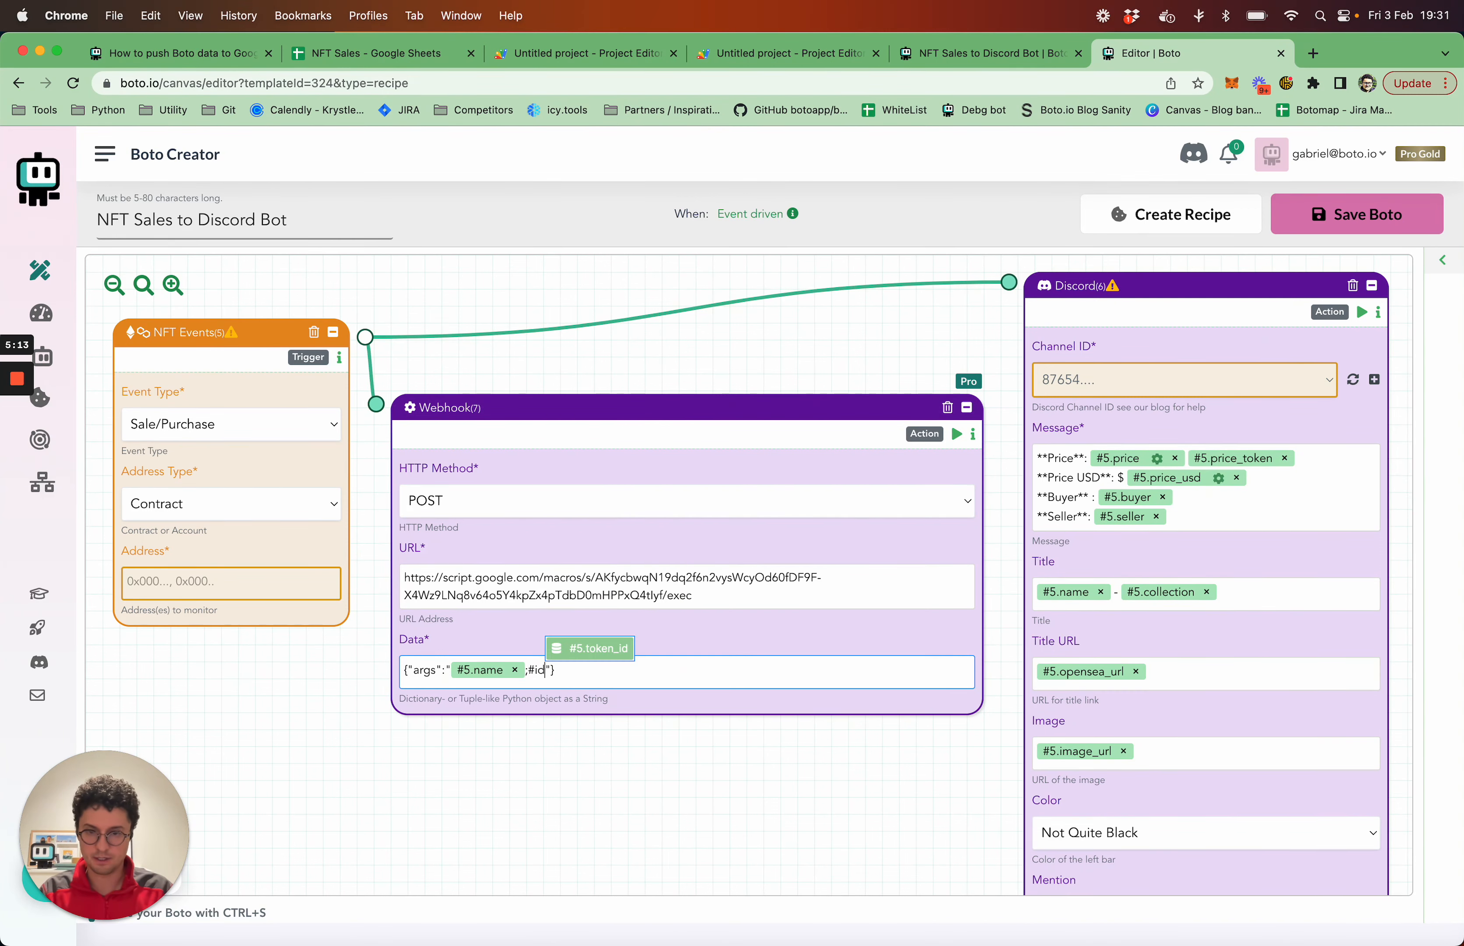
key(Return)
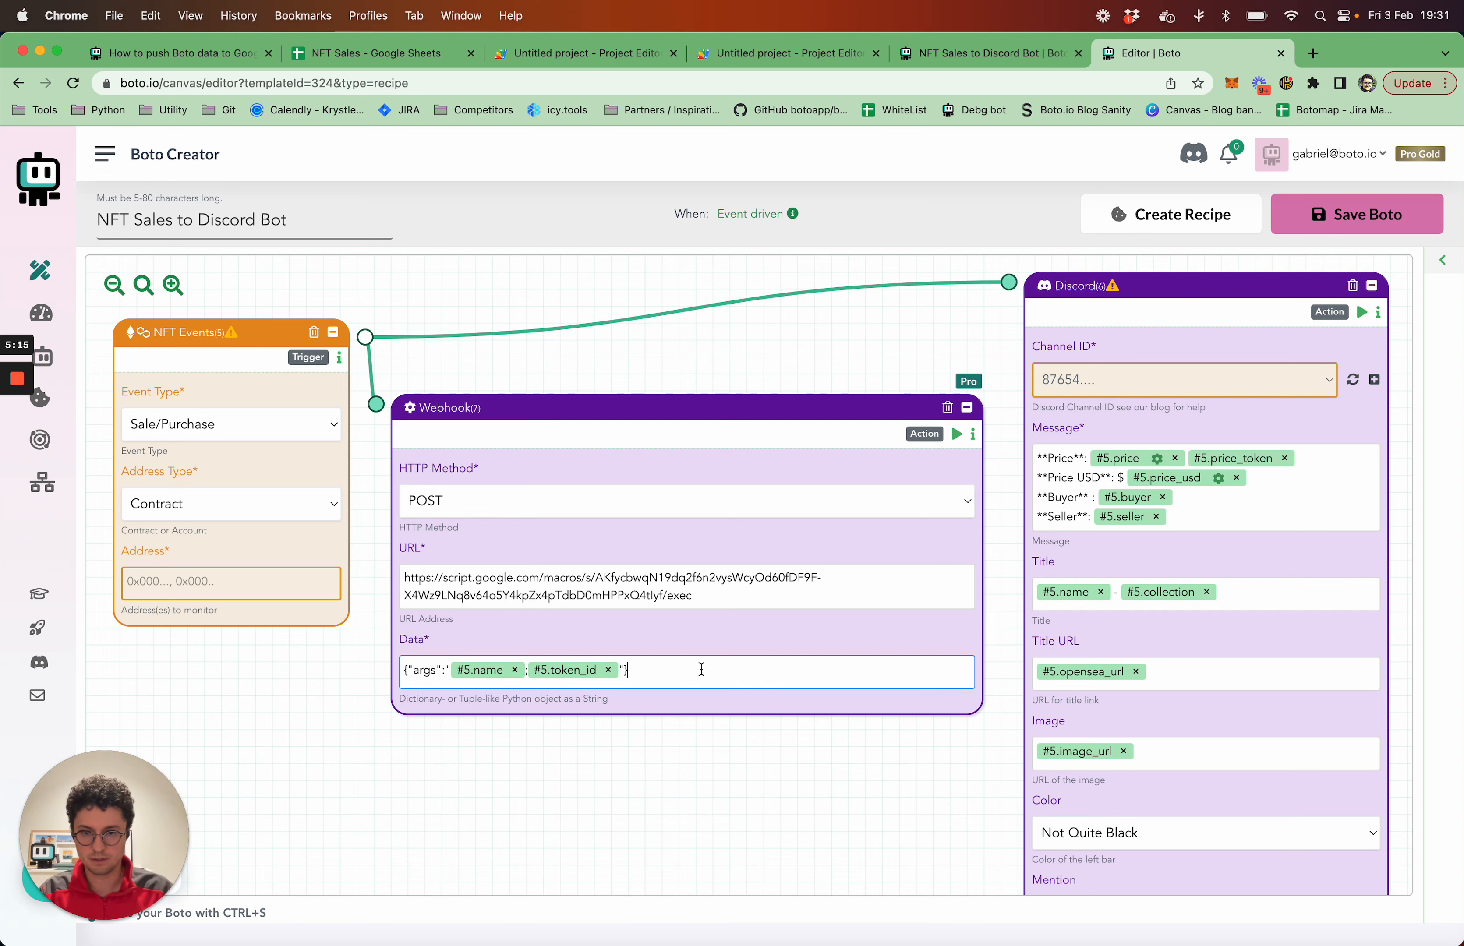
text(;#)
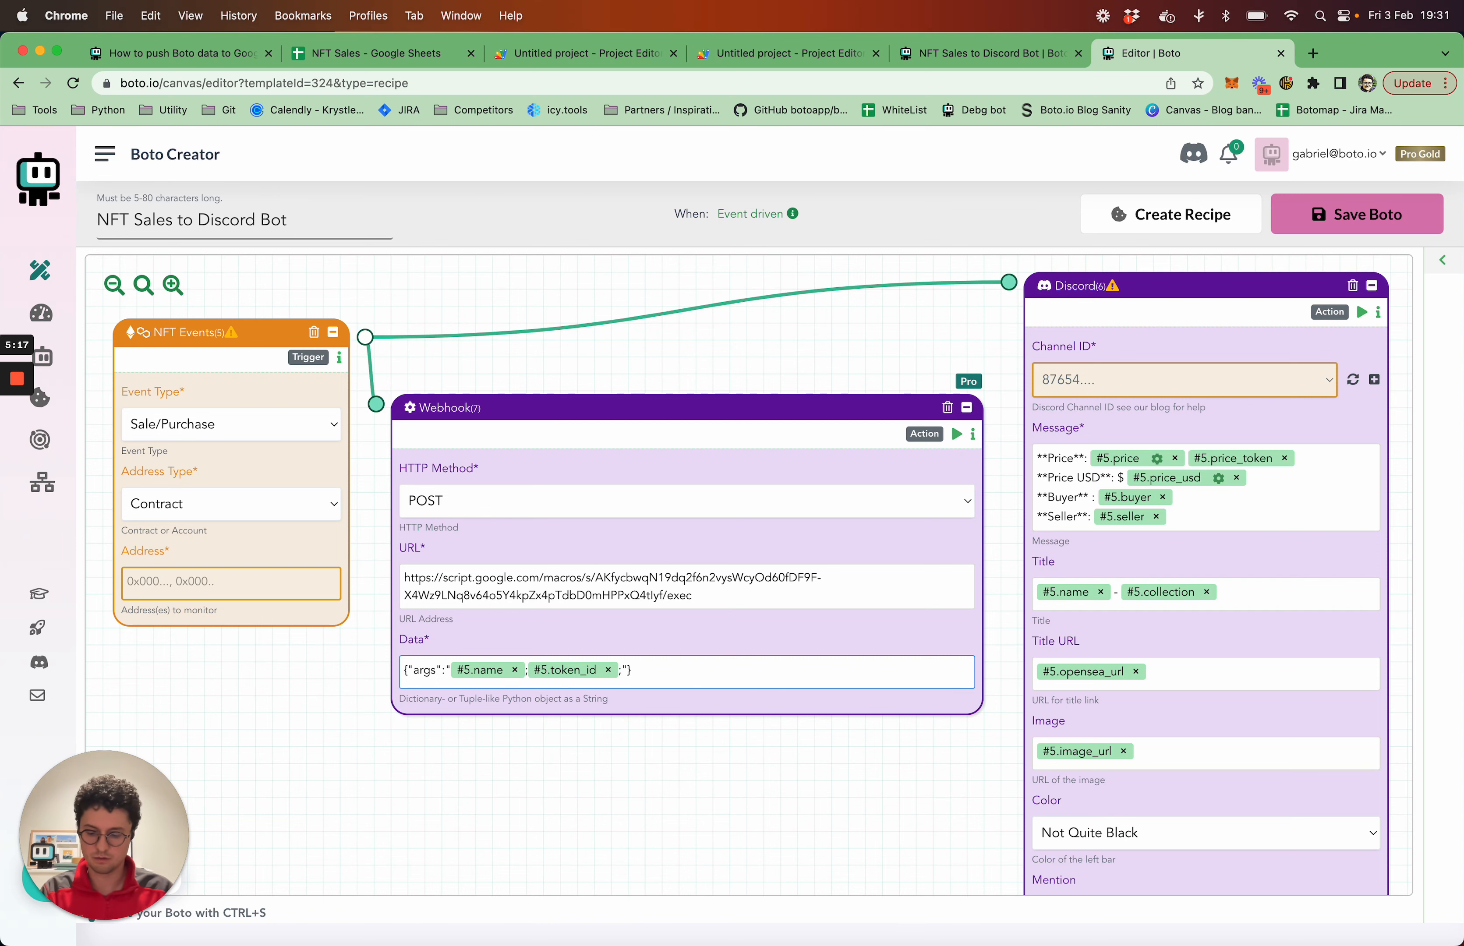
text(pri)
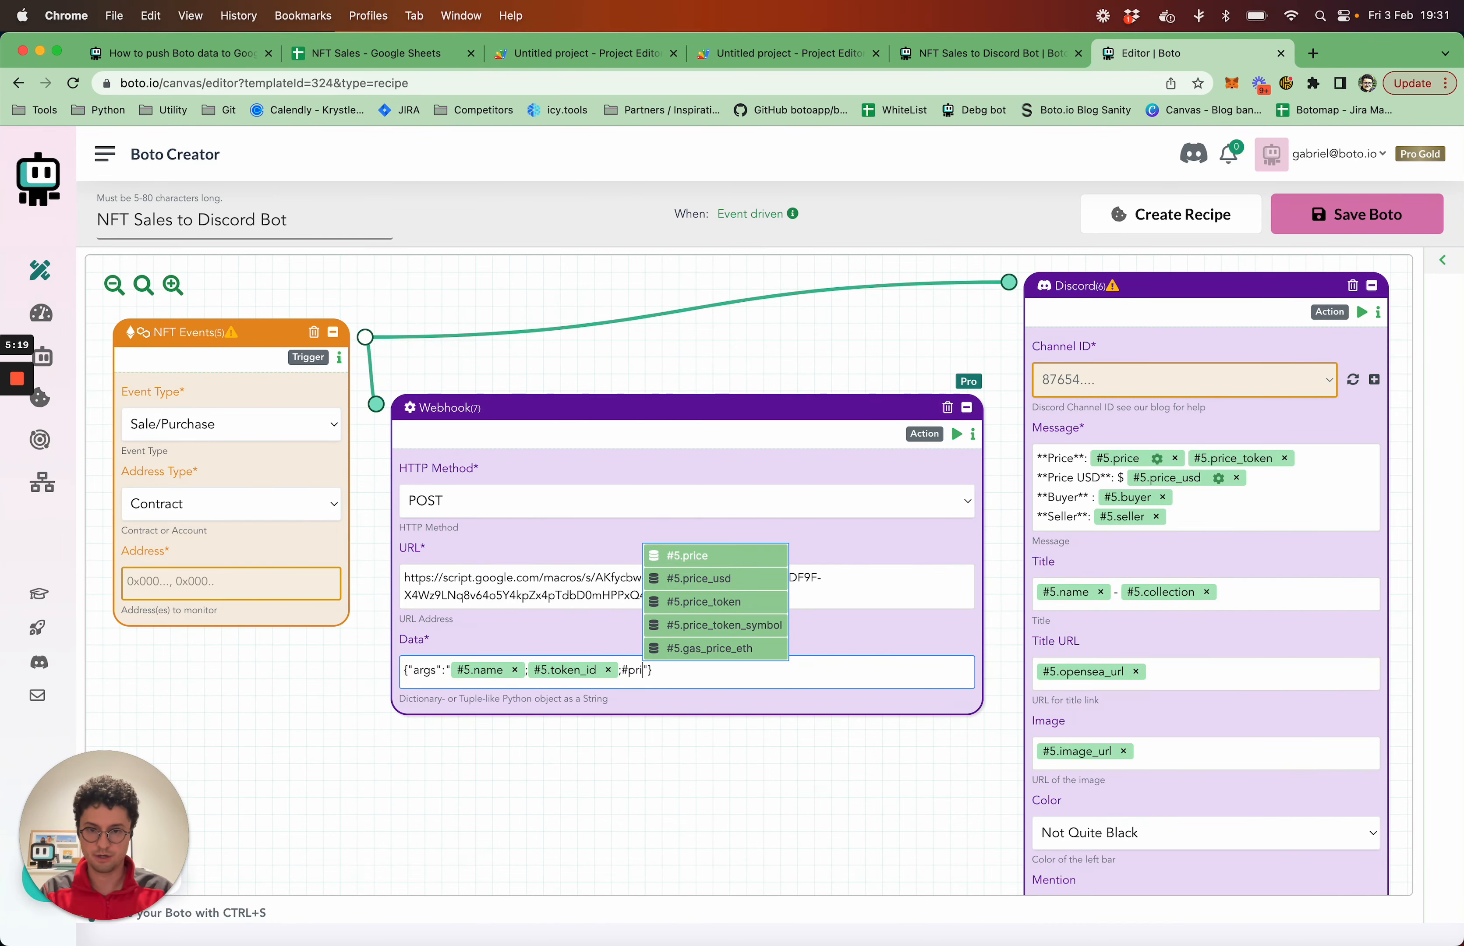
key(Return)
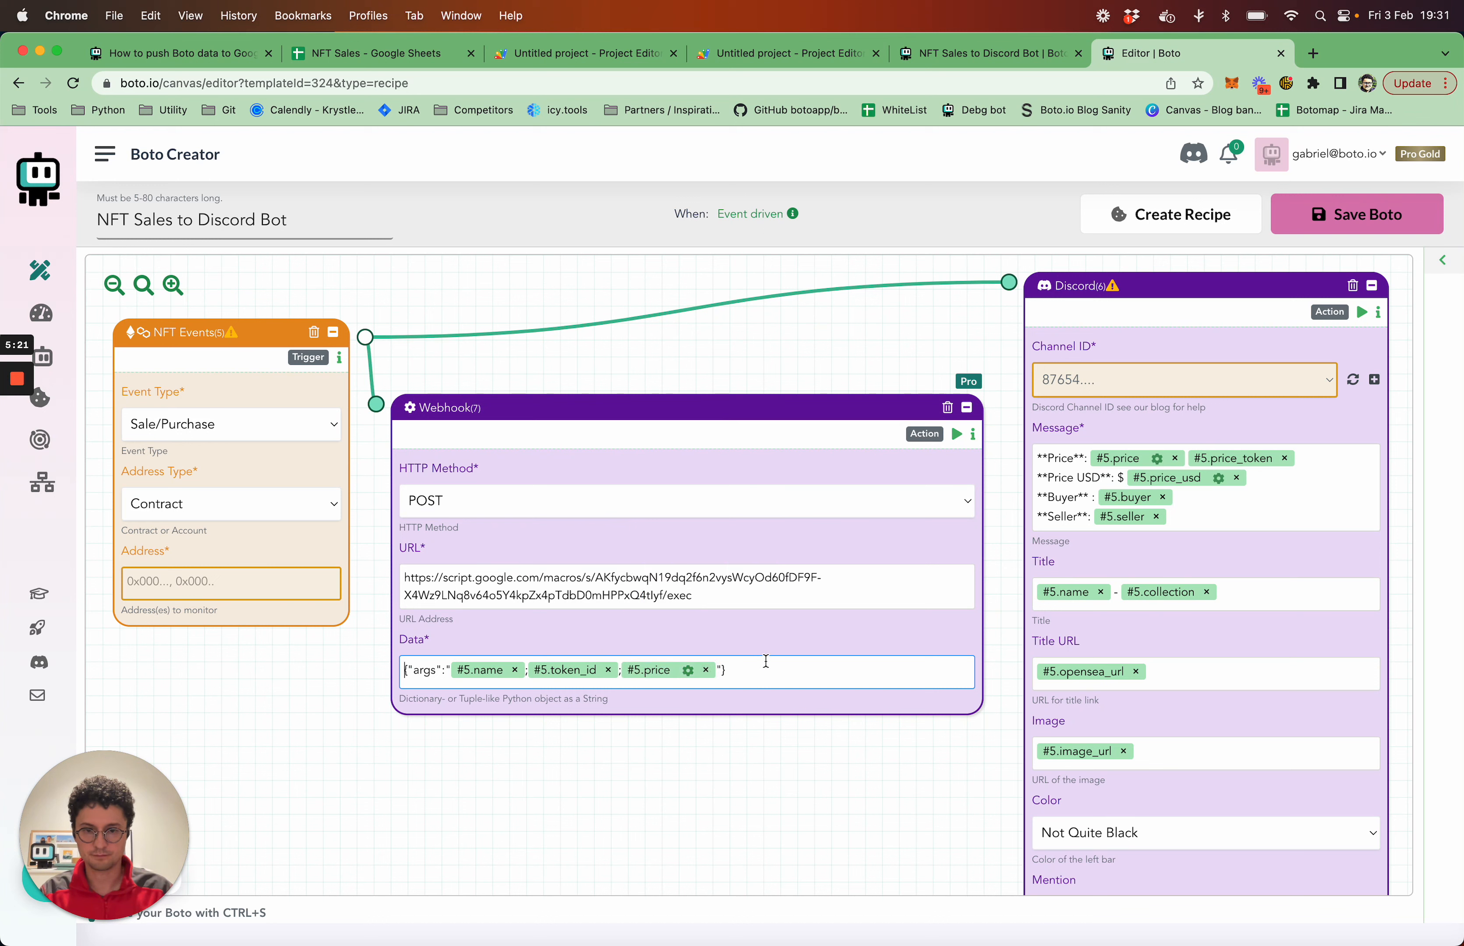
Add a semicolon and the #5.price_token variable after #5.price, inside the closing quote of the webhook data
key(Left)
key(Left)
text(;)
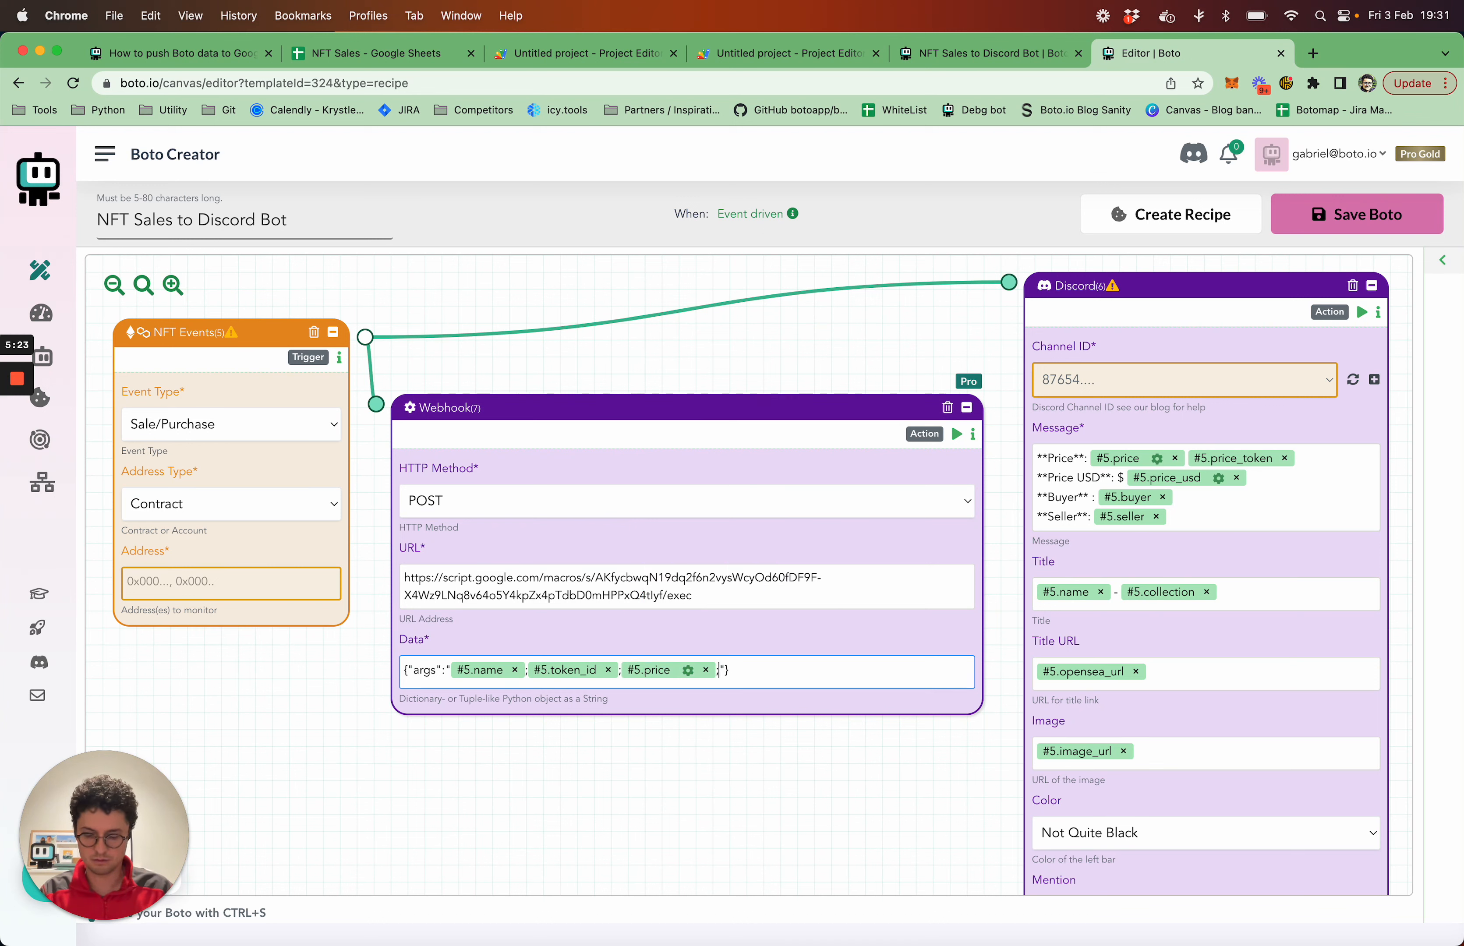
text(#5.price)
key(Down)
key(Down)
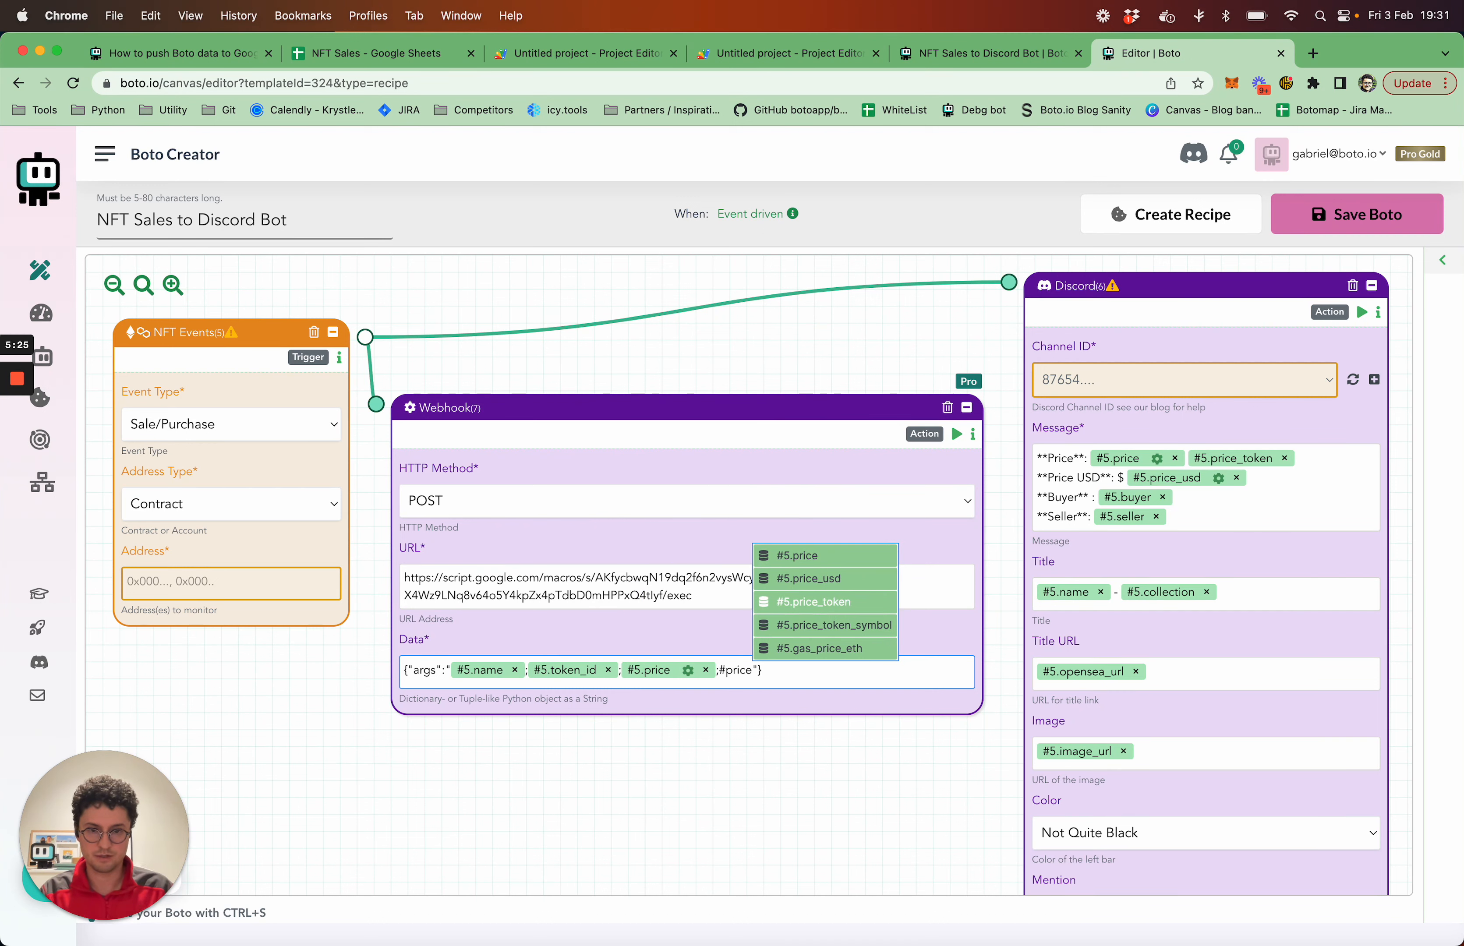
key(Return)
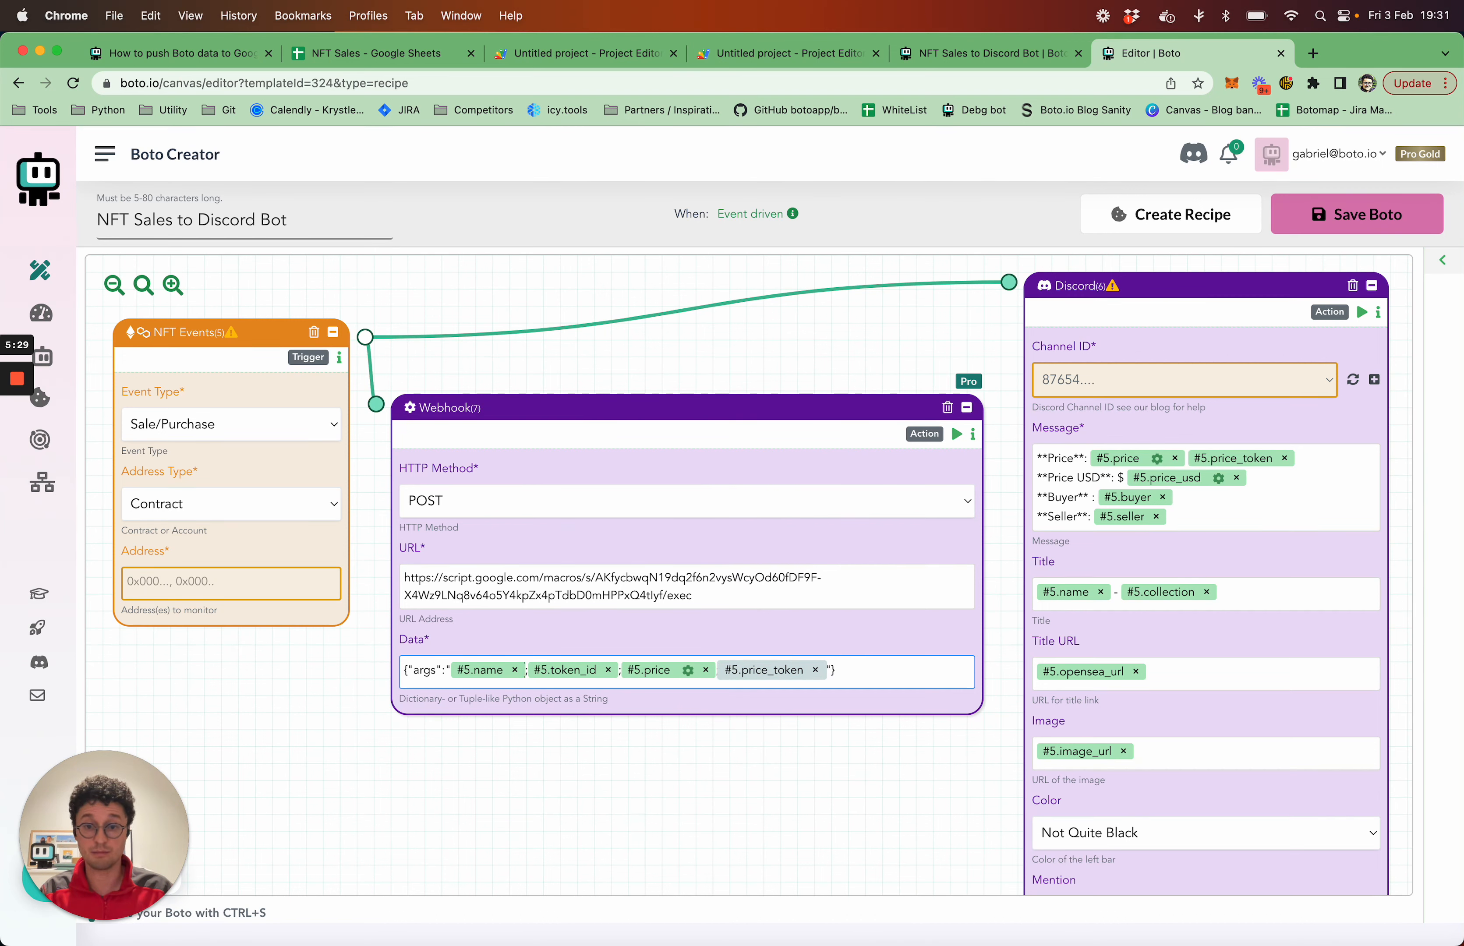
key(Right)
key(Right)
key(Right)
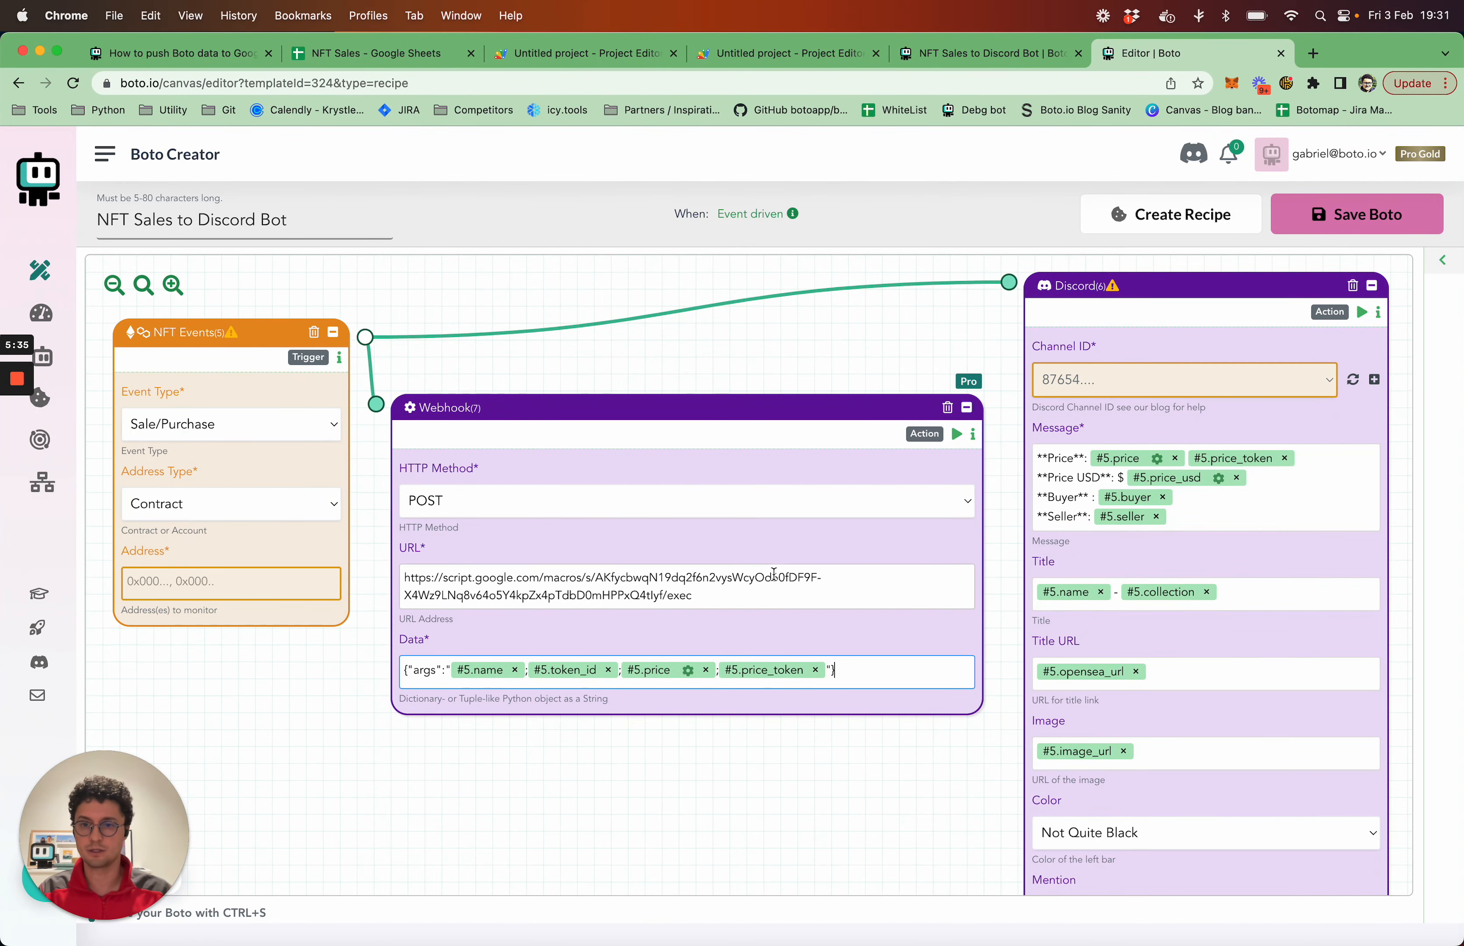
Set the Discord block's channel to Boto Team - debug-2
click(1255, 382)
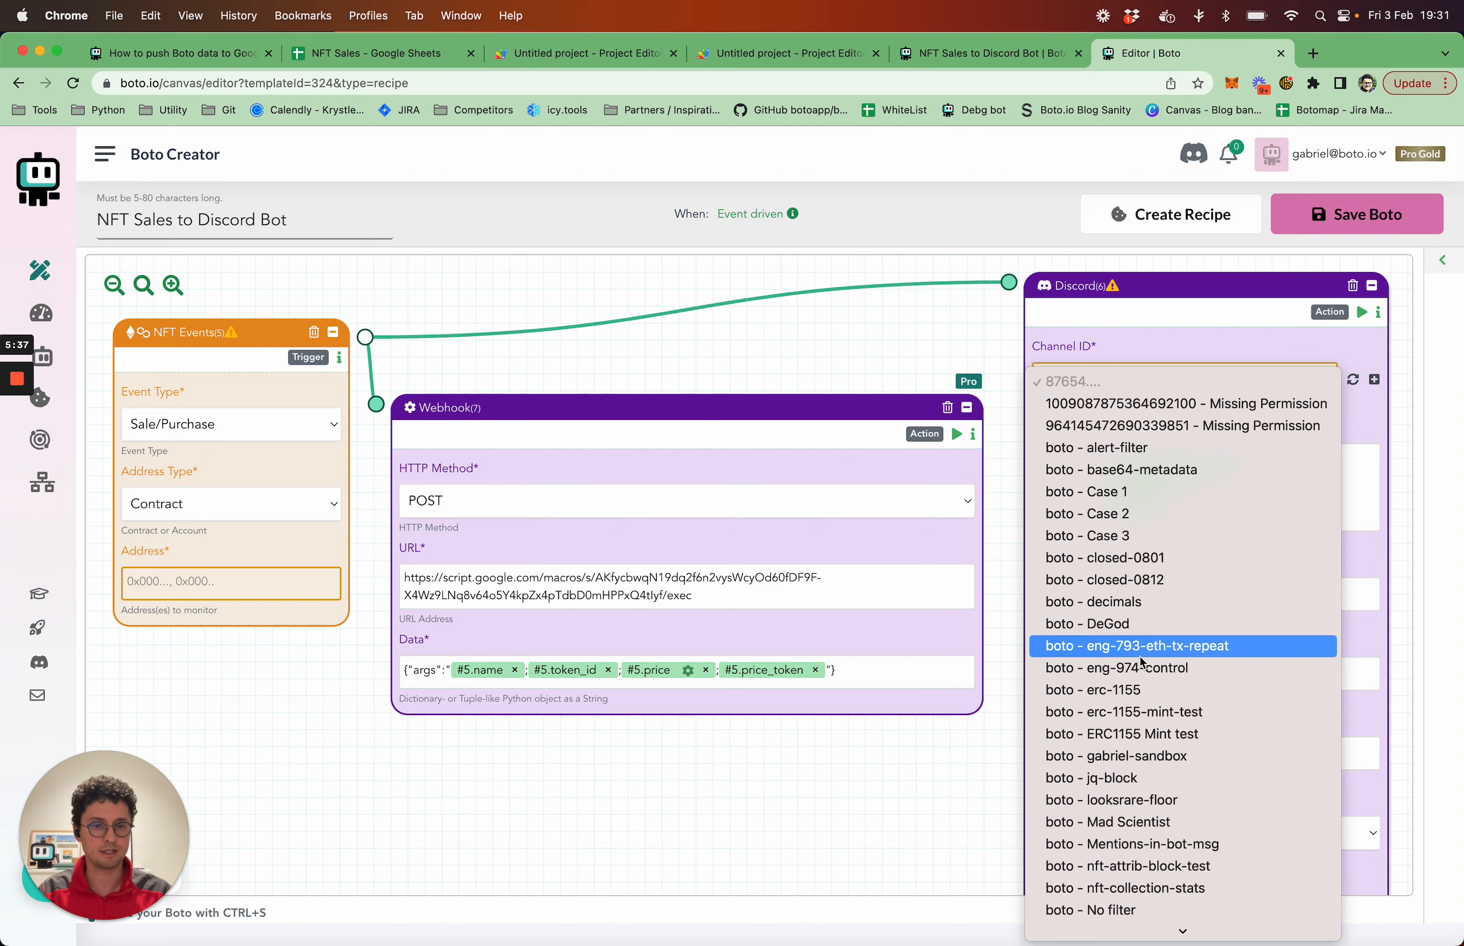
scroll(1140, 659, down, 20)
scroll(1143, 663, up, 8)
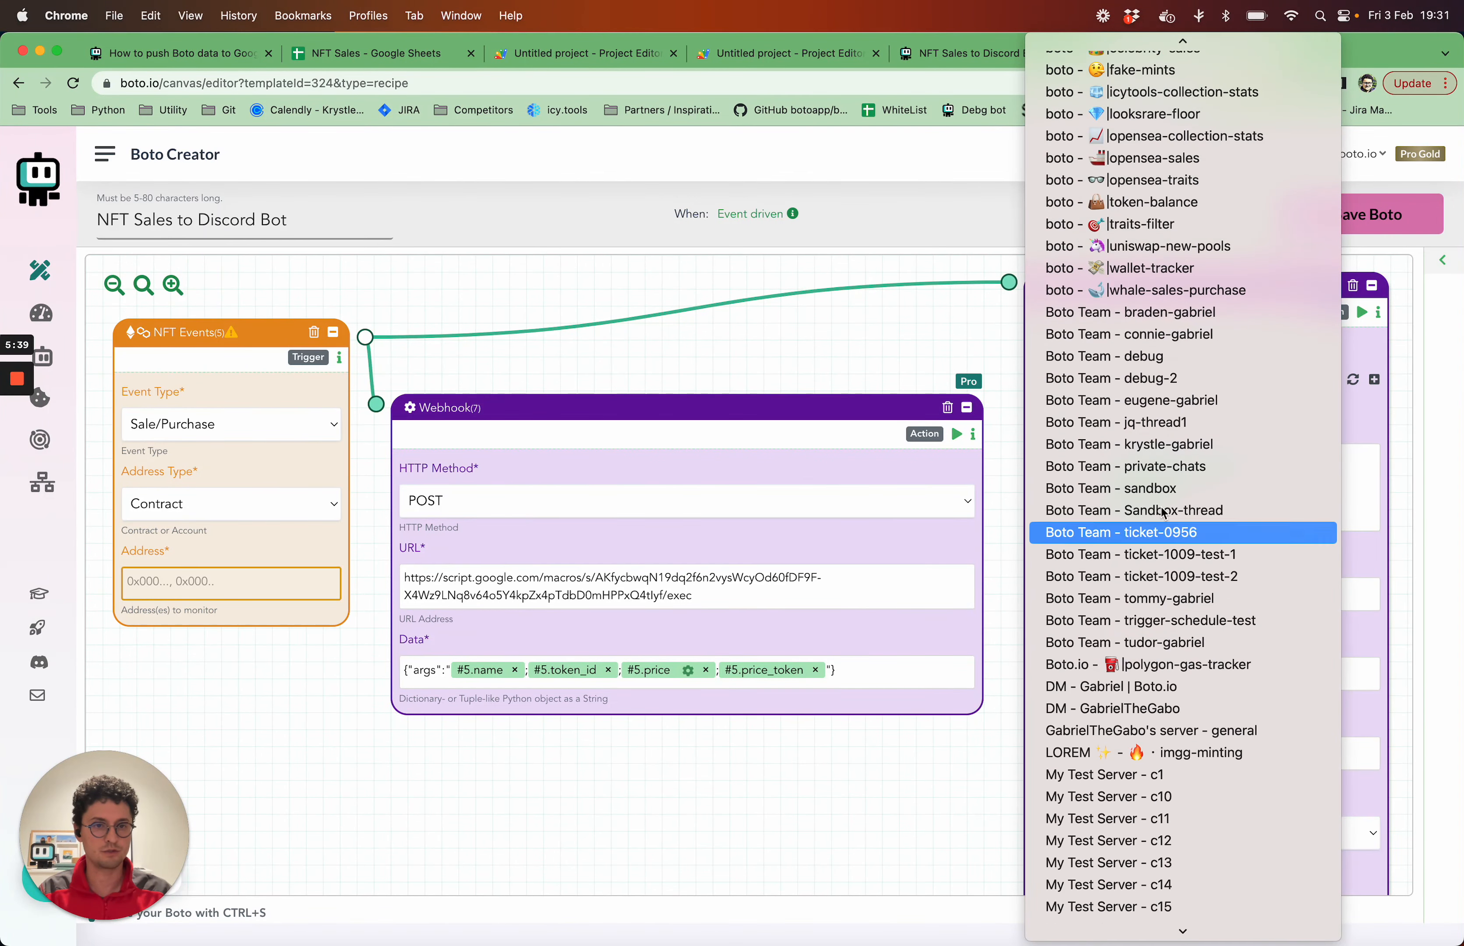
click(1161, 377)
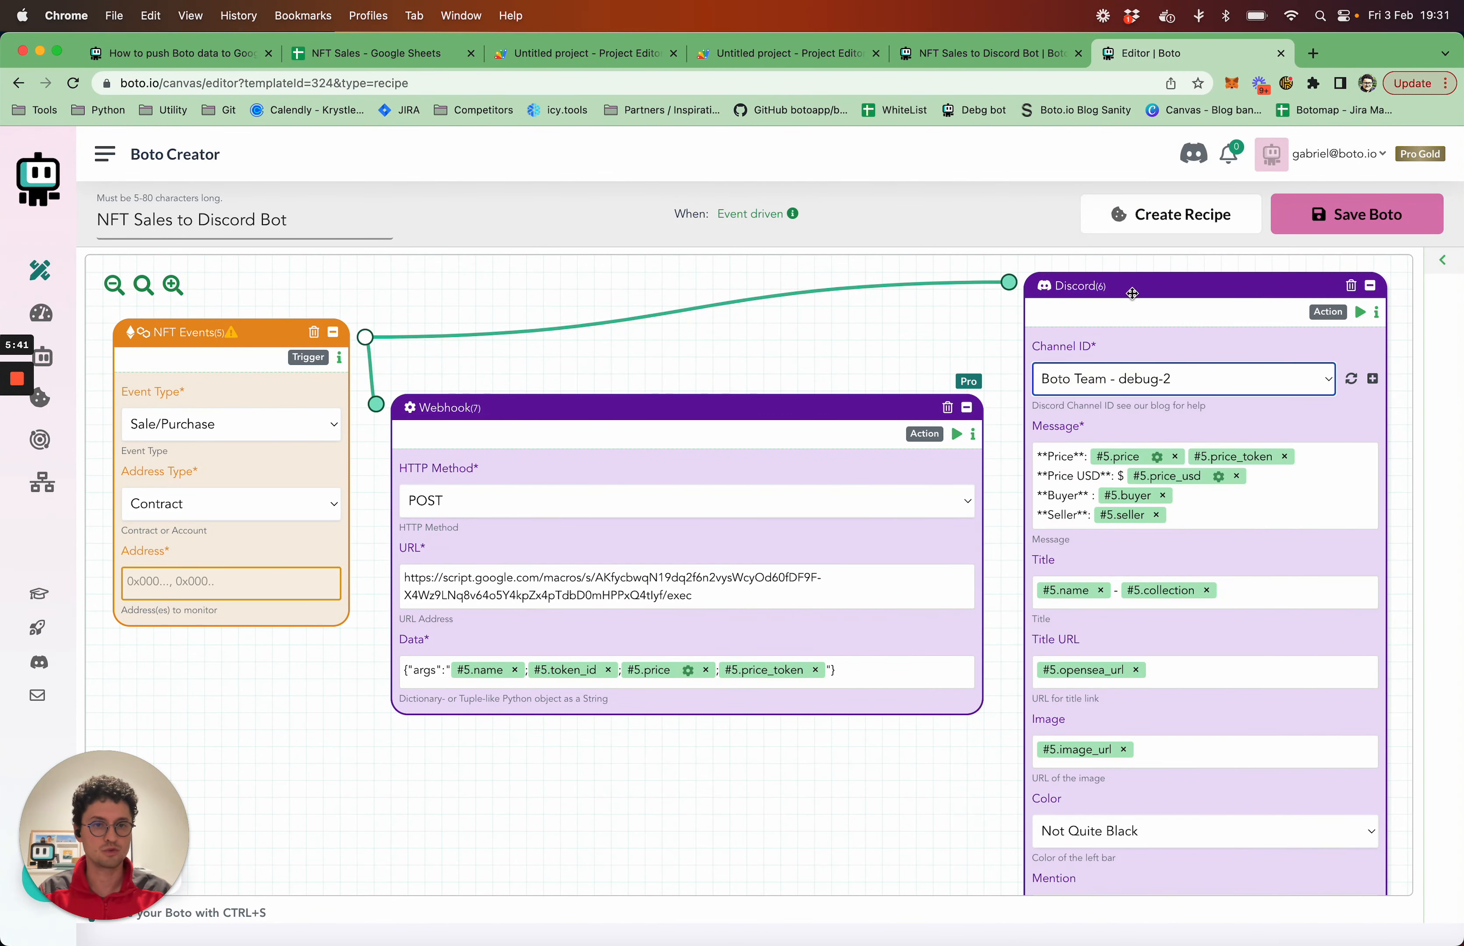
click(921, 322)
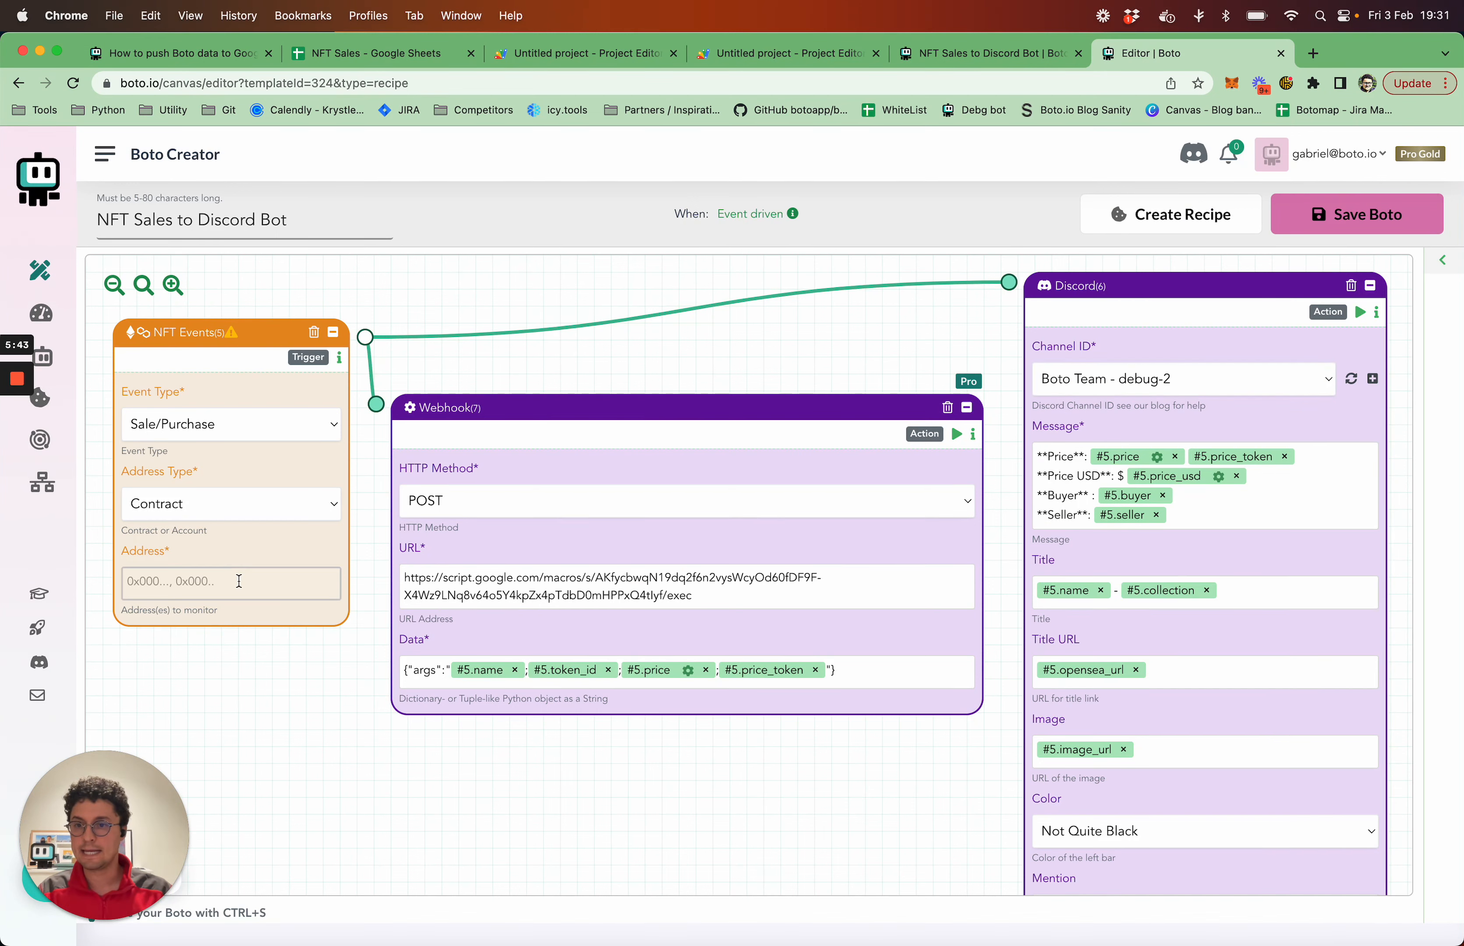
Open OpenSea in a new browser tab, search for "cool" and open the Cool Cats NFT collection
click(225, 579)
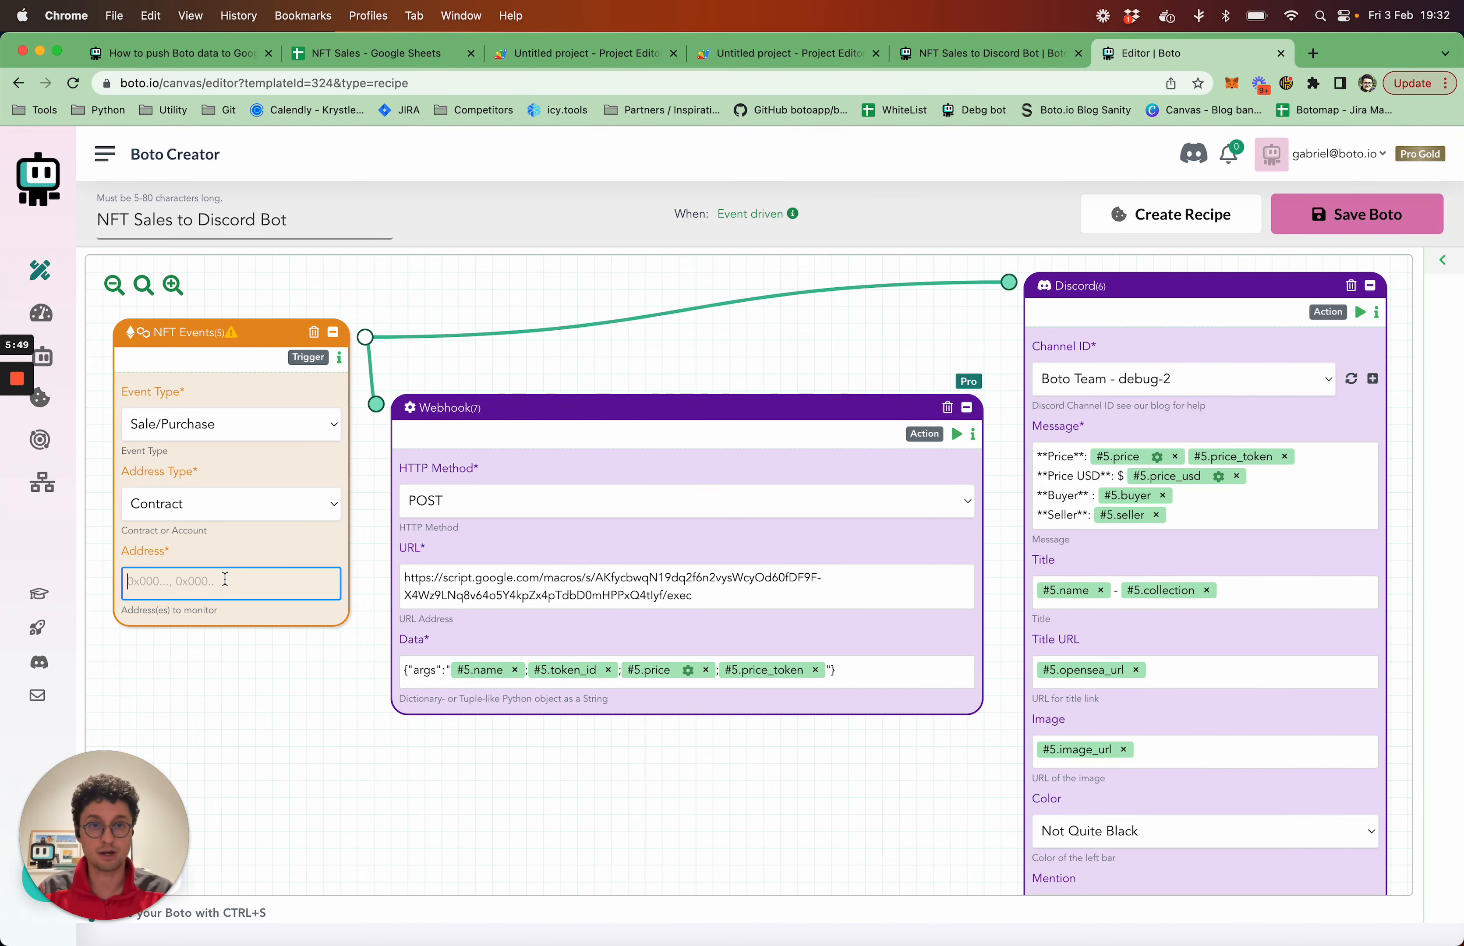
key(super+t)
text(op)
key(Return)
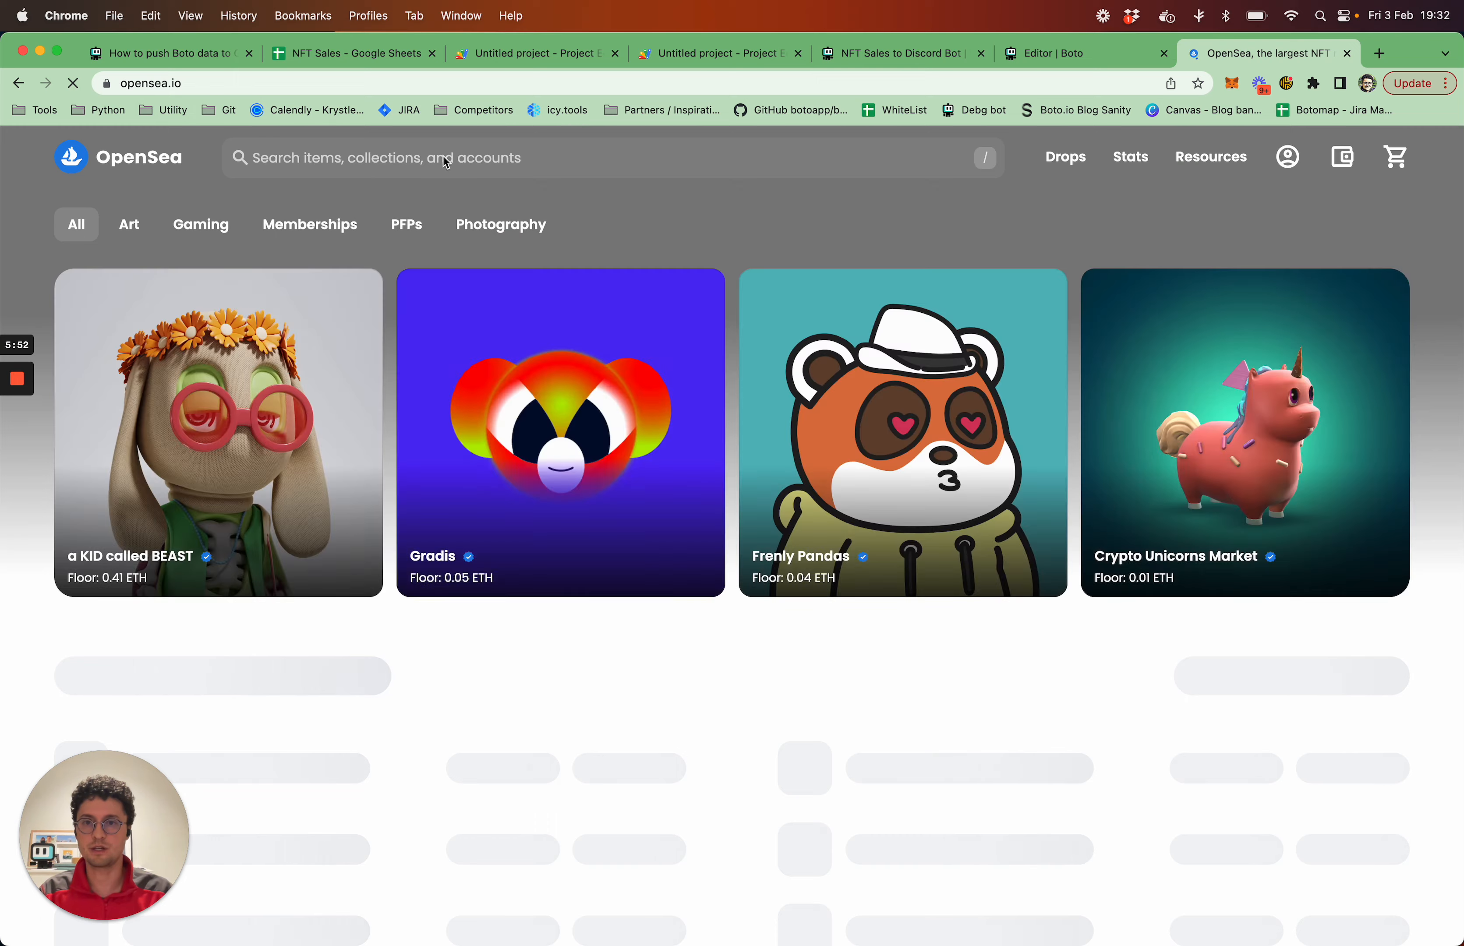
click(450, 153)
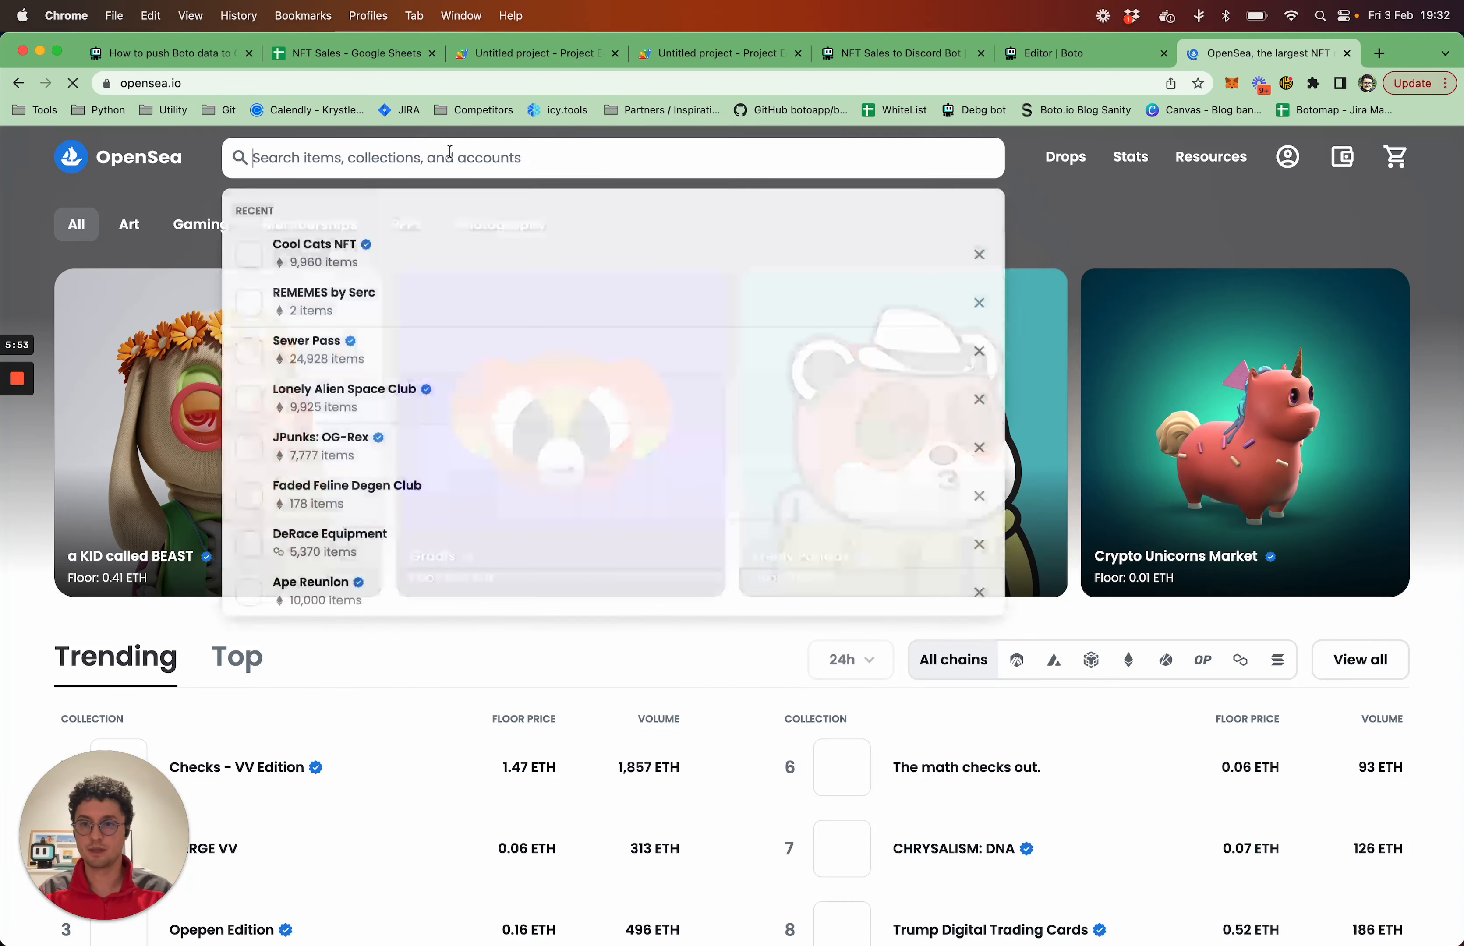
text(cool)
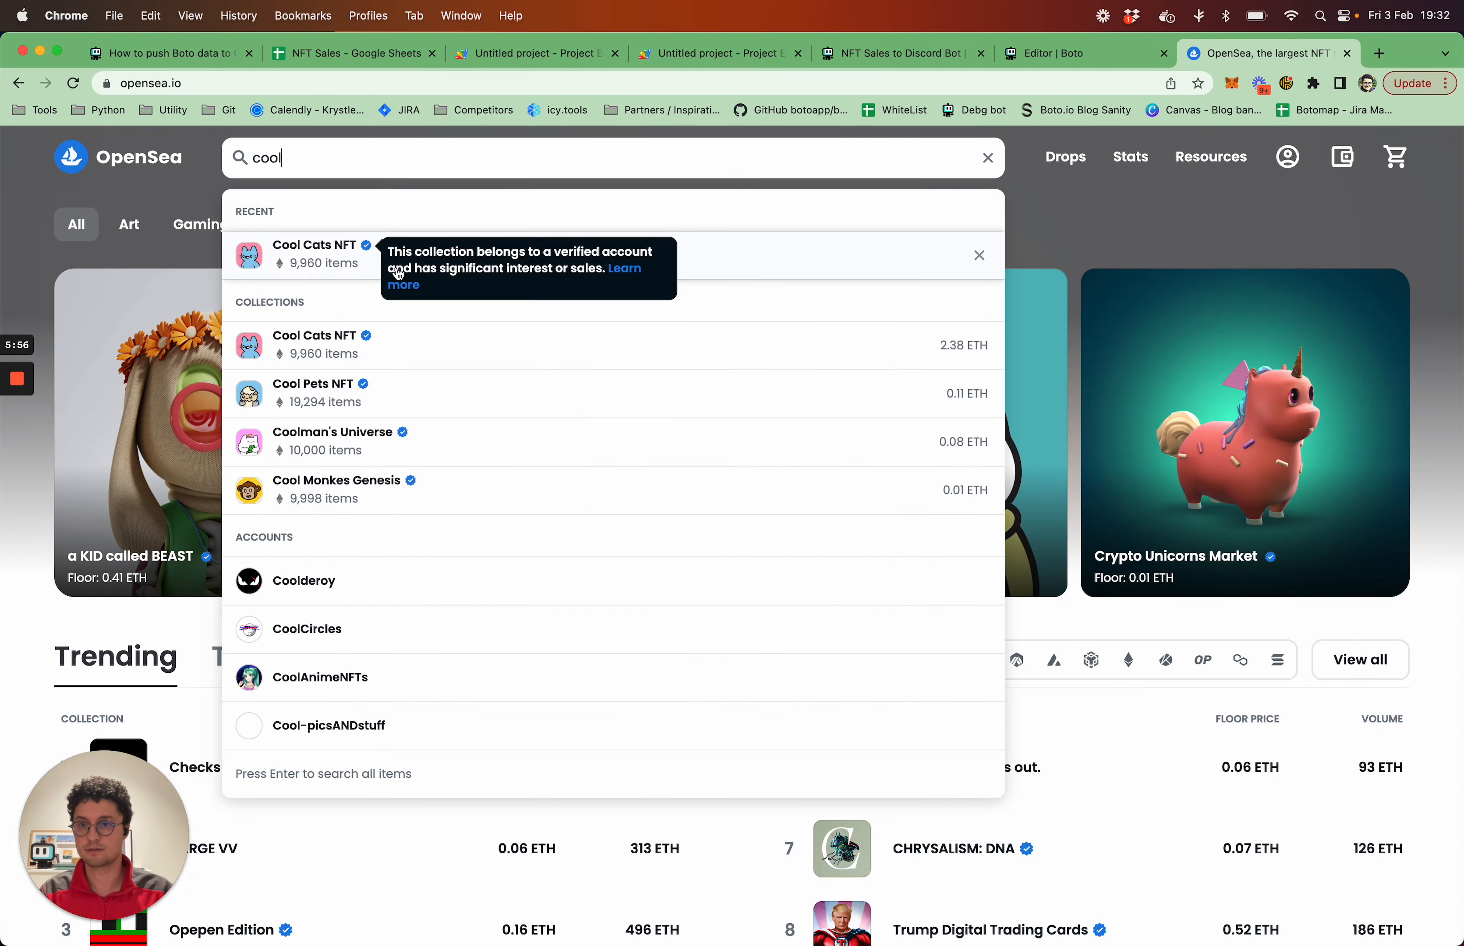
click(399, 274)
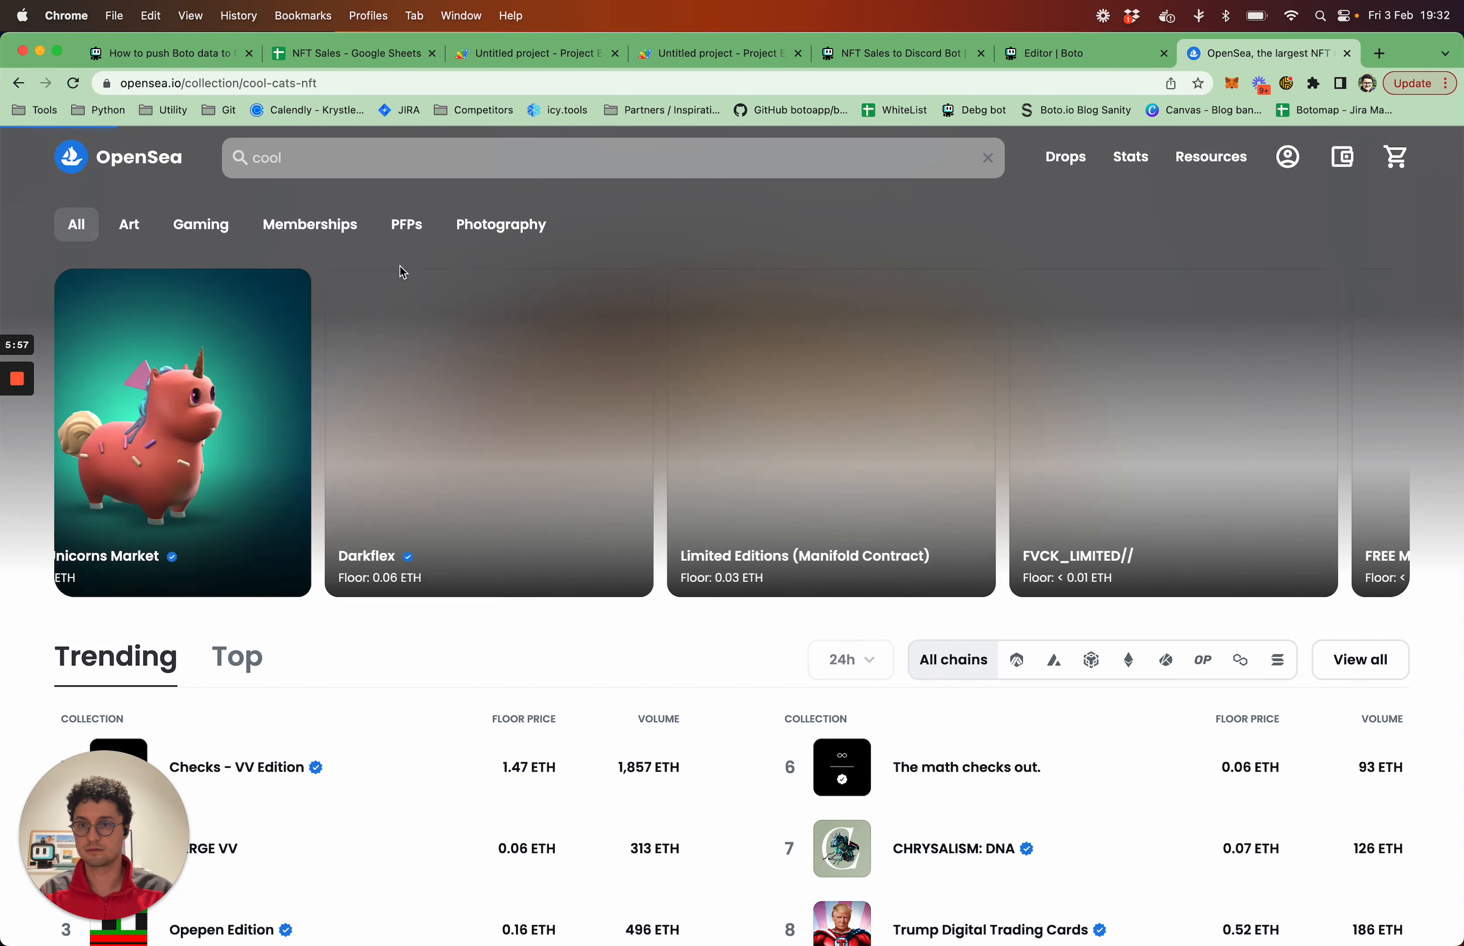
Copy the collection's contract address from the Cool Cat #411 page URL and enter it as the NFT Events block's monitored address in Boto
scroll(714, 609, down, 10)
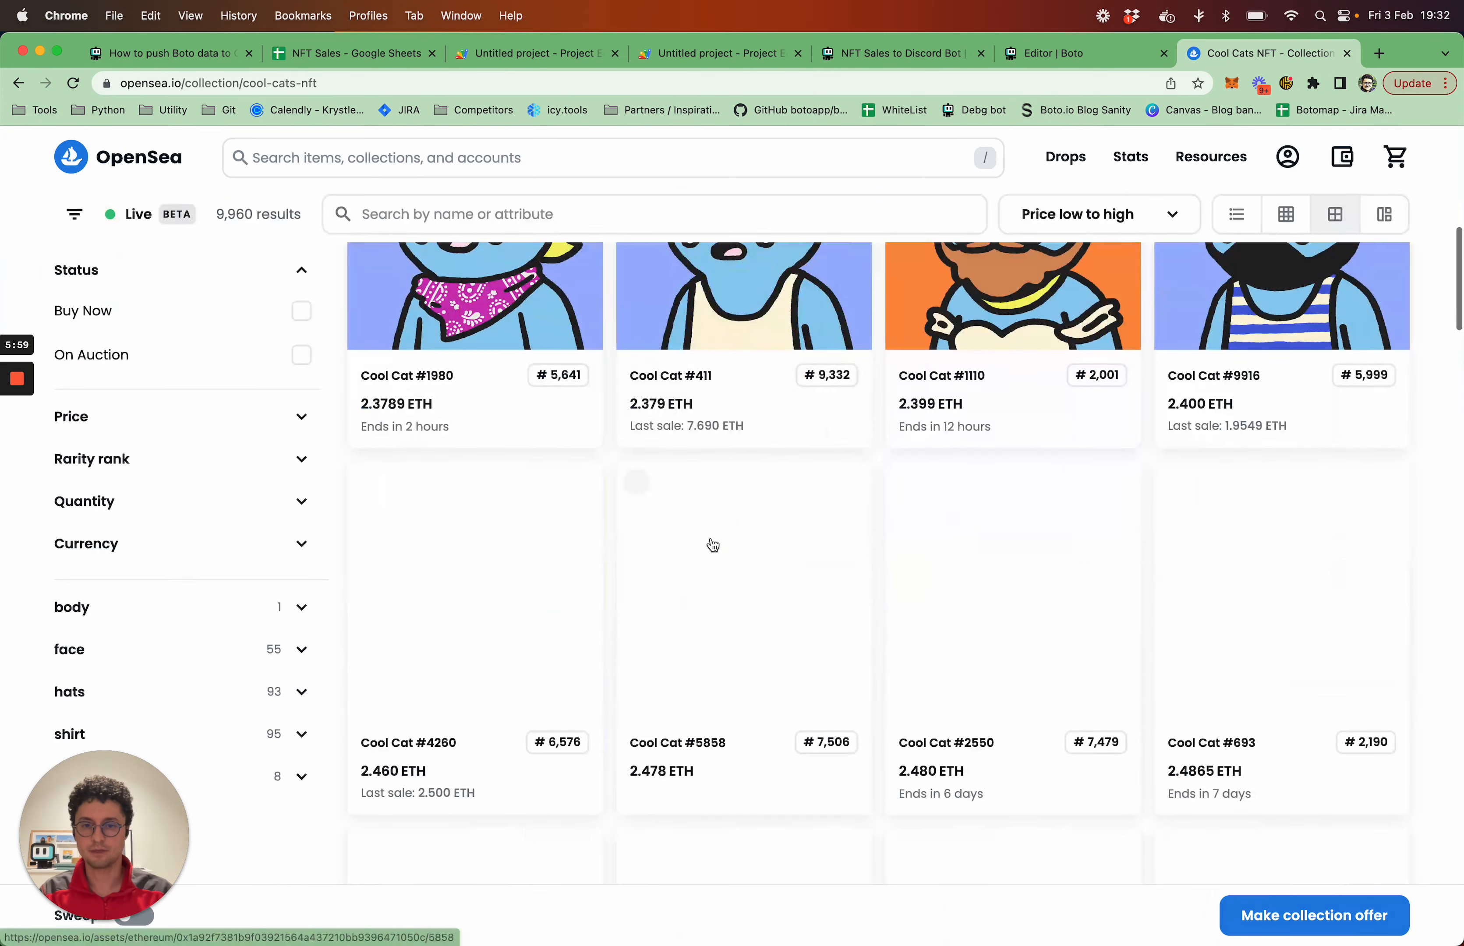
click(714, 344)
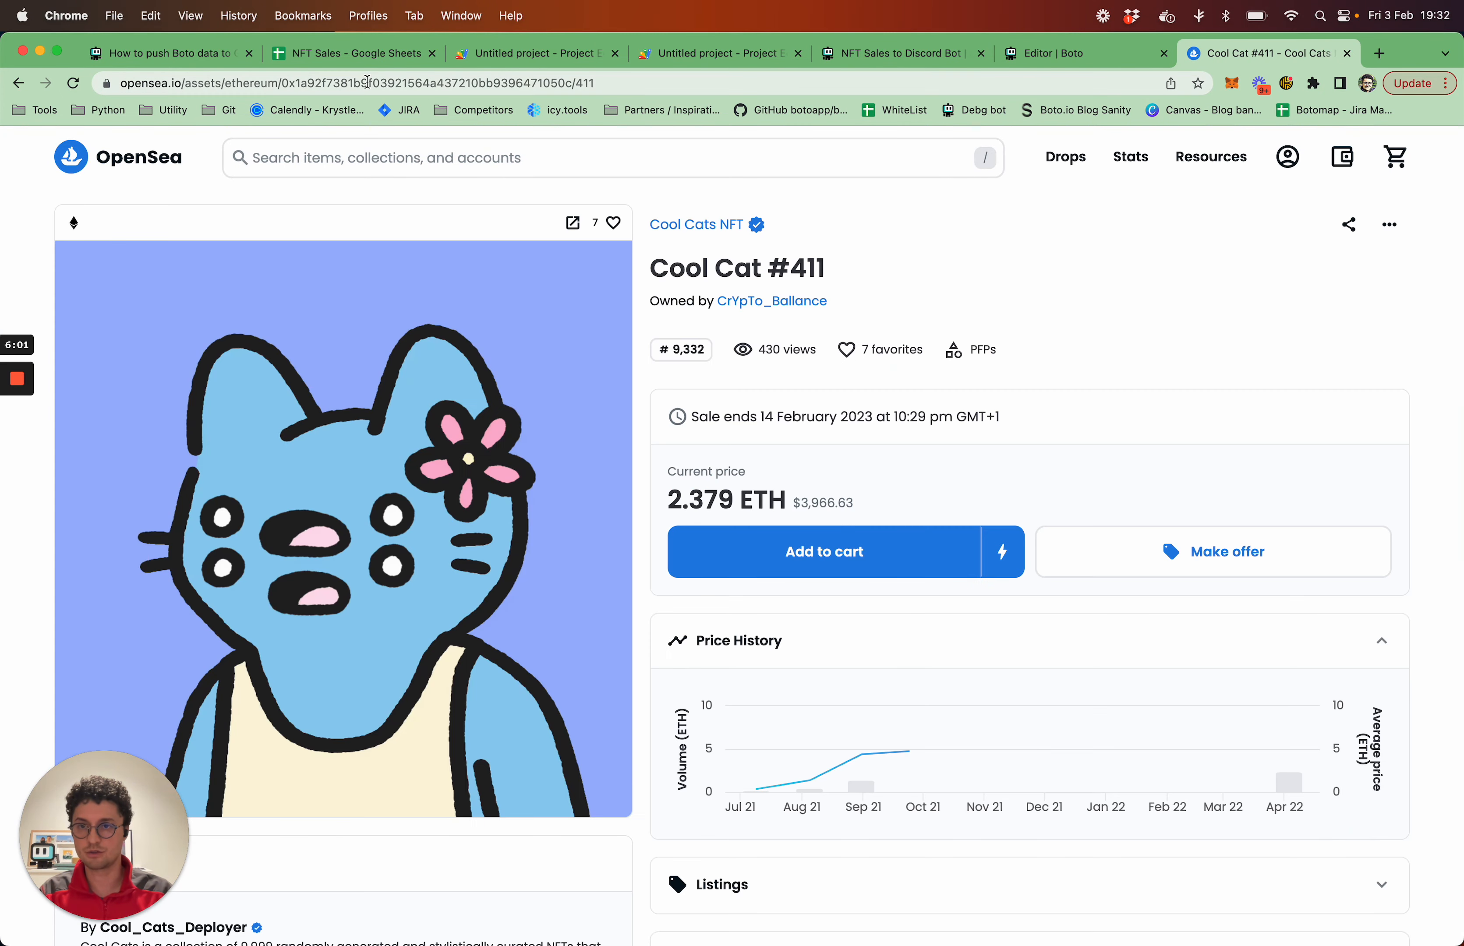
double_click(367, 83)
key(cmd+c)
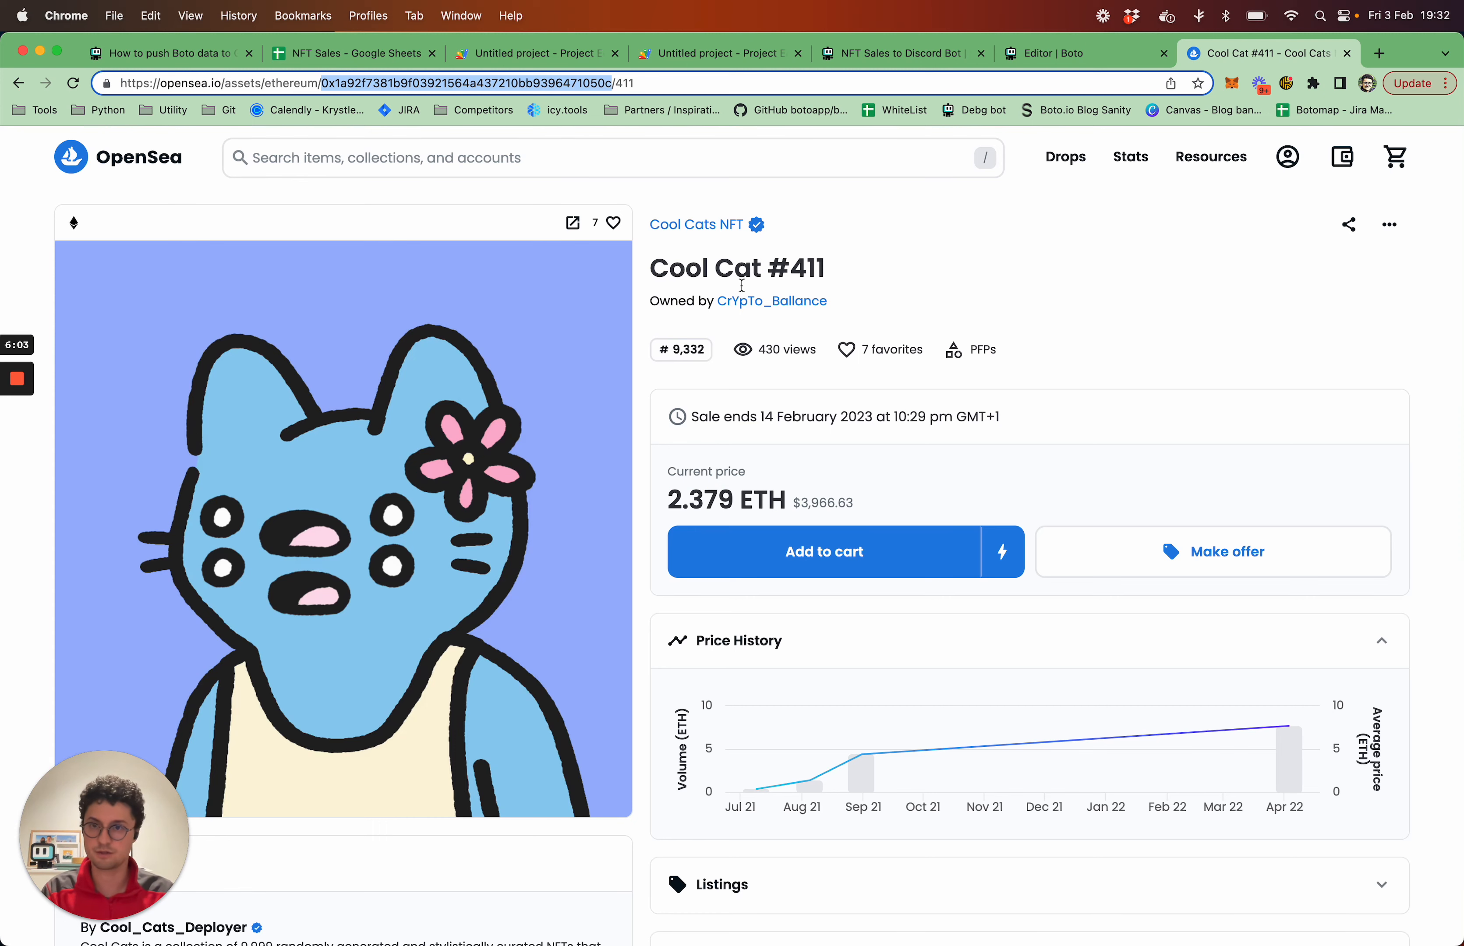
click(1035, 62)
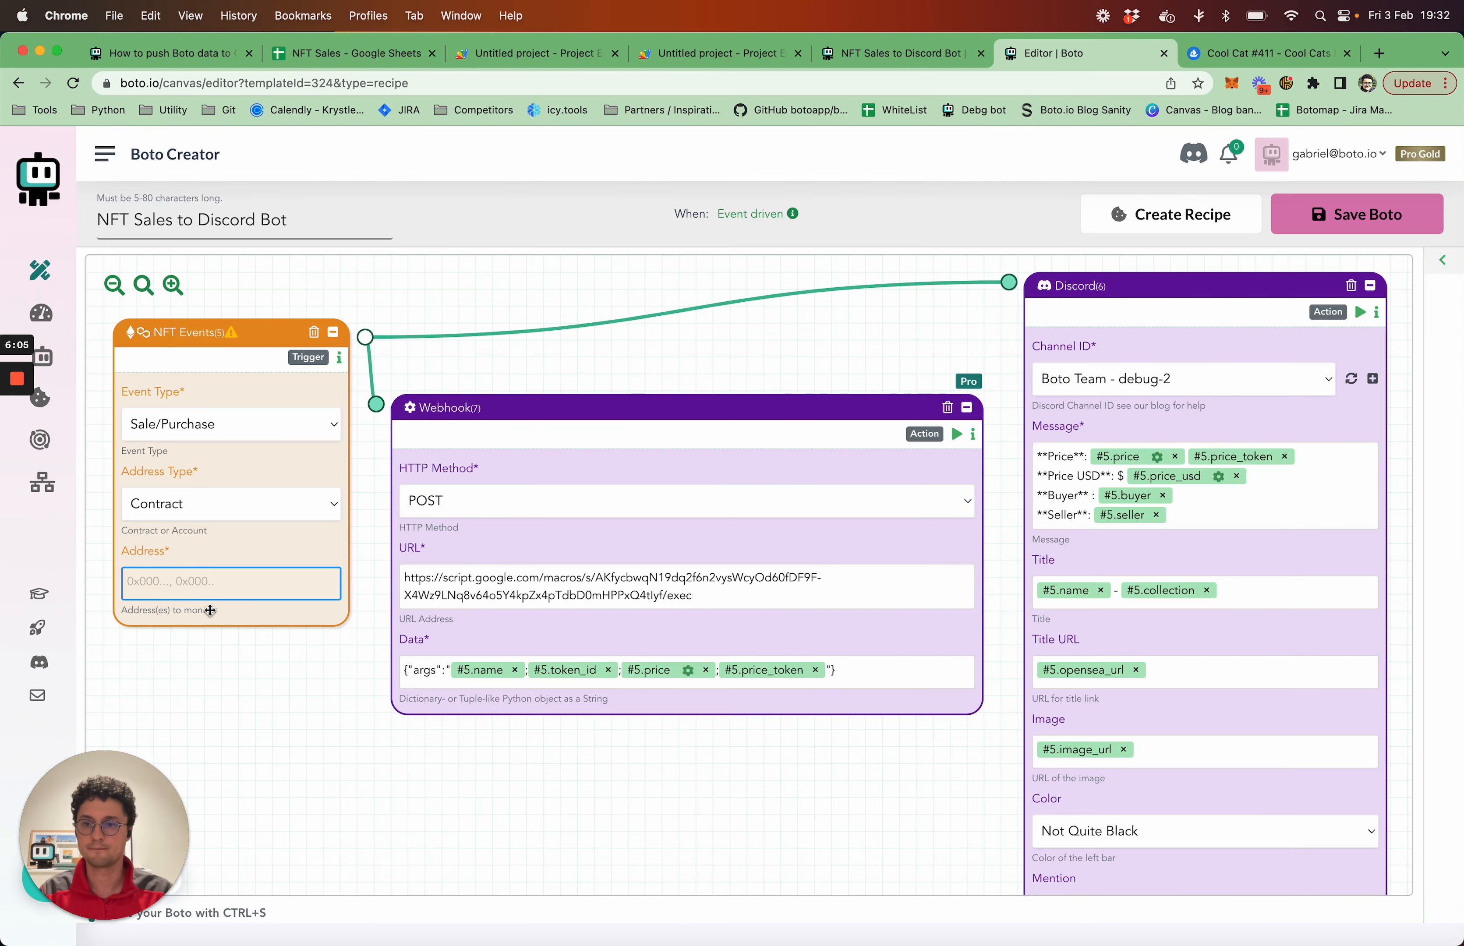
click(223, 591)
key(cmd+v)
Move the Webhook and Discord blocks on the canvas to leave space beside the widened NFT Events block
drag(594, 407, 642, 395)
drag(1156, 299, 1188, 298)
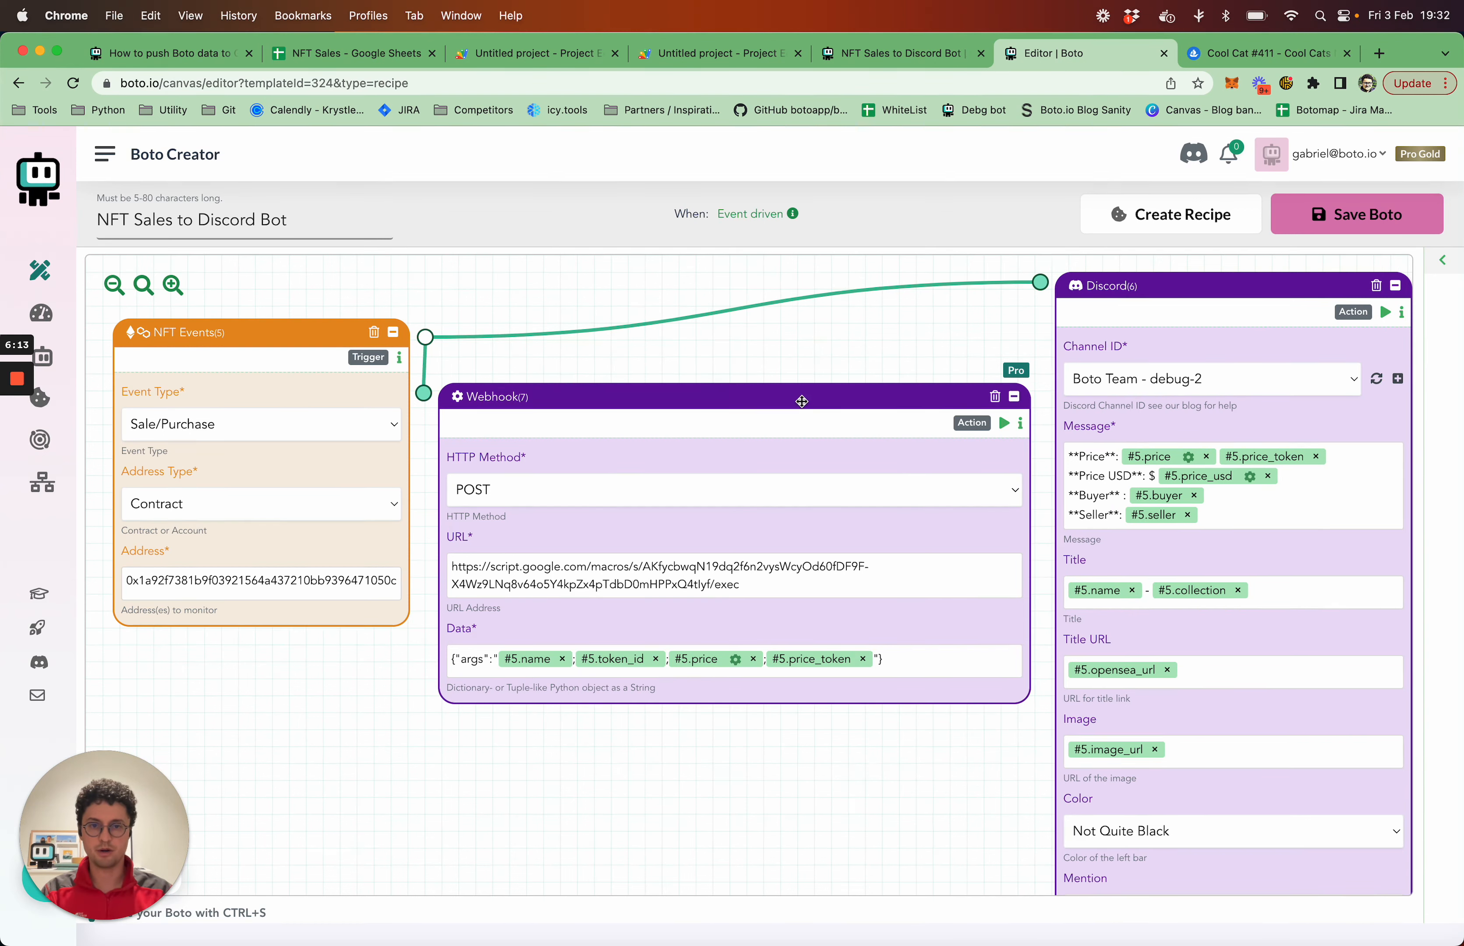
drag(803, 402, 804, 415)
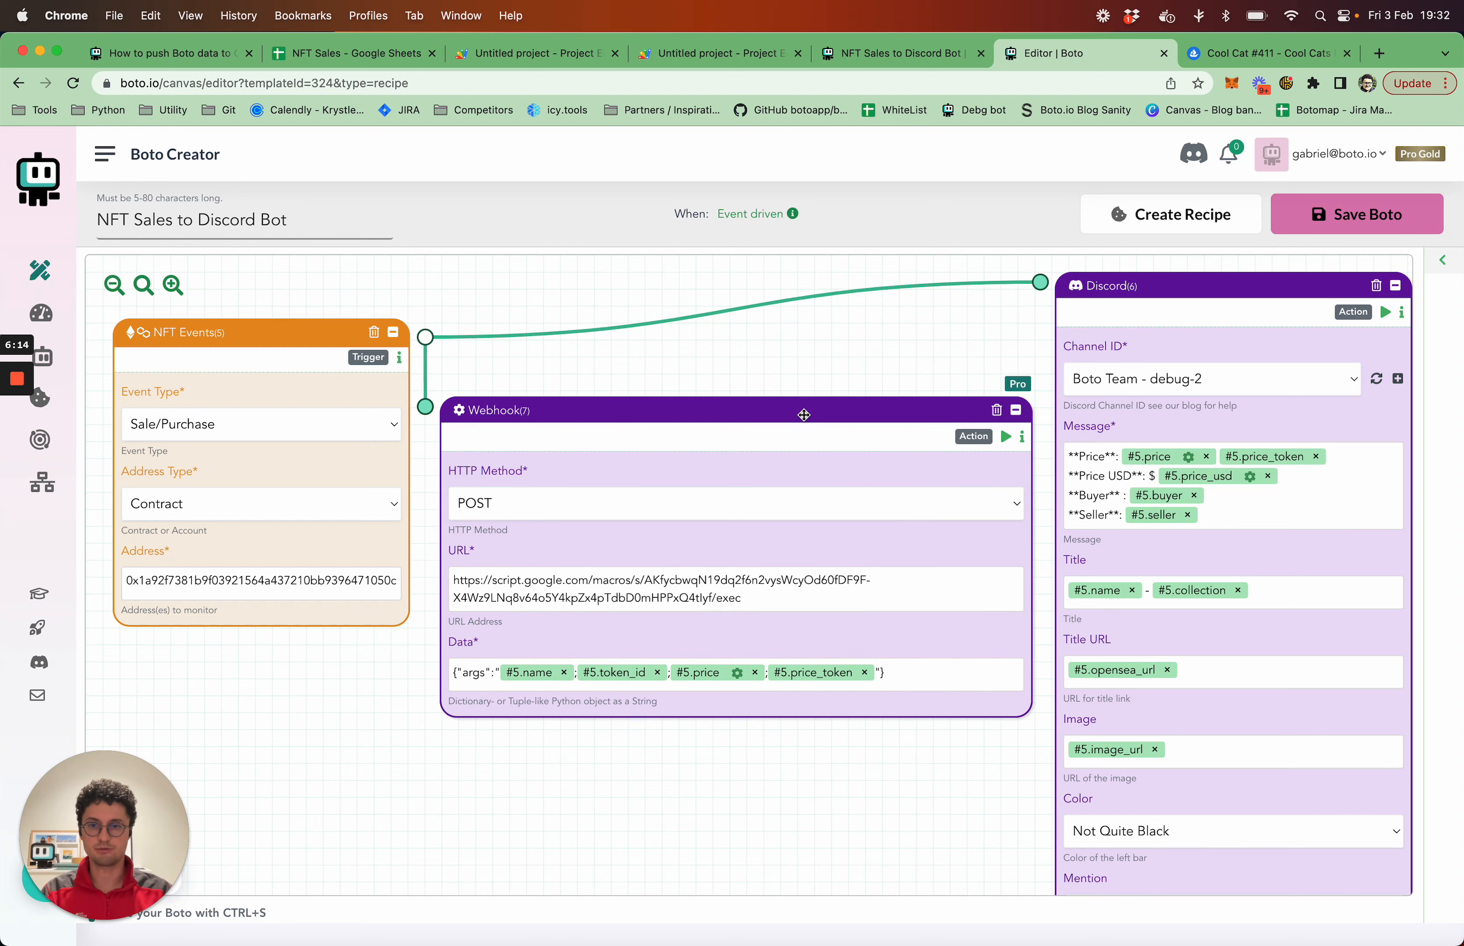
Save the NFT Sales to Discord Bot, switch it on and collapse the toolbox
click(1368, 220)
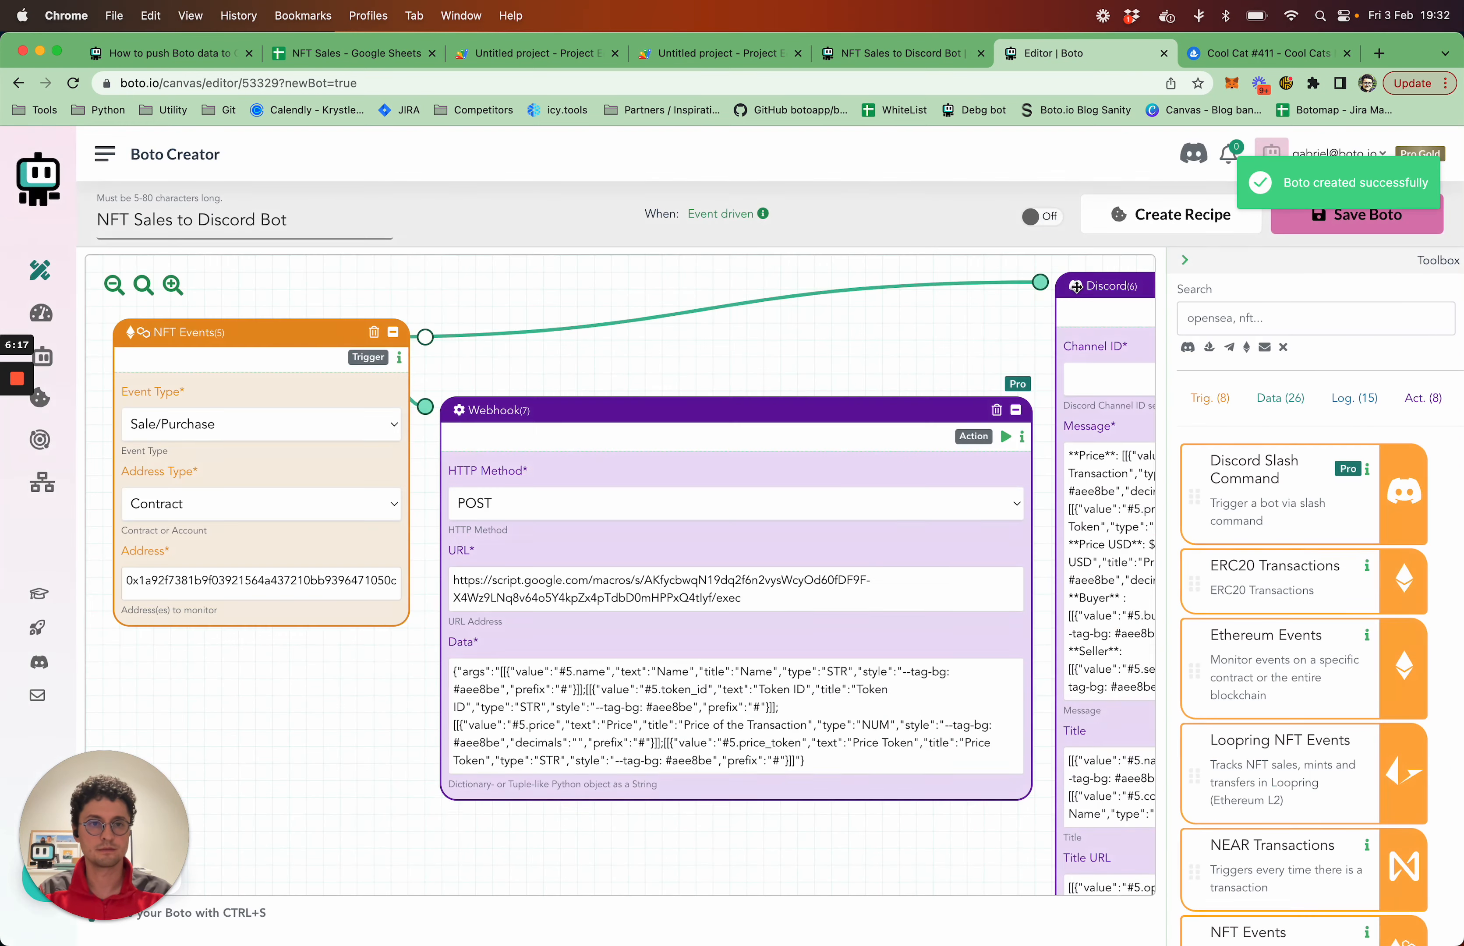
click(1045, 217)
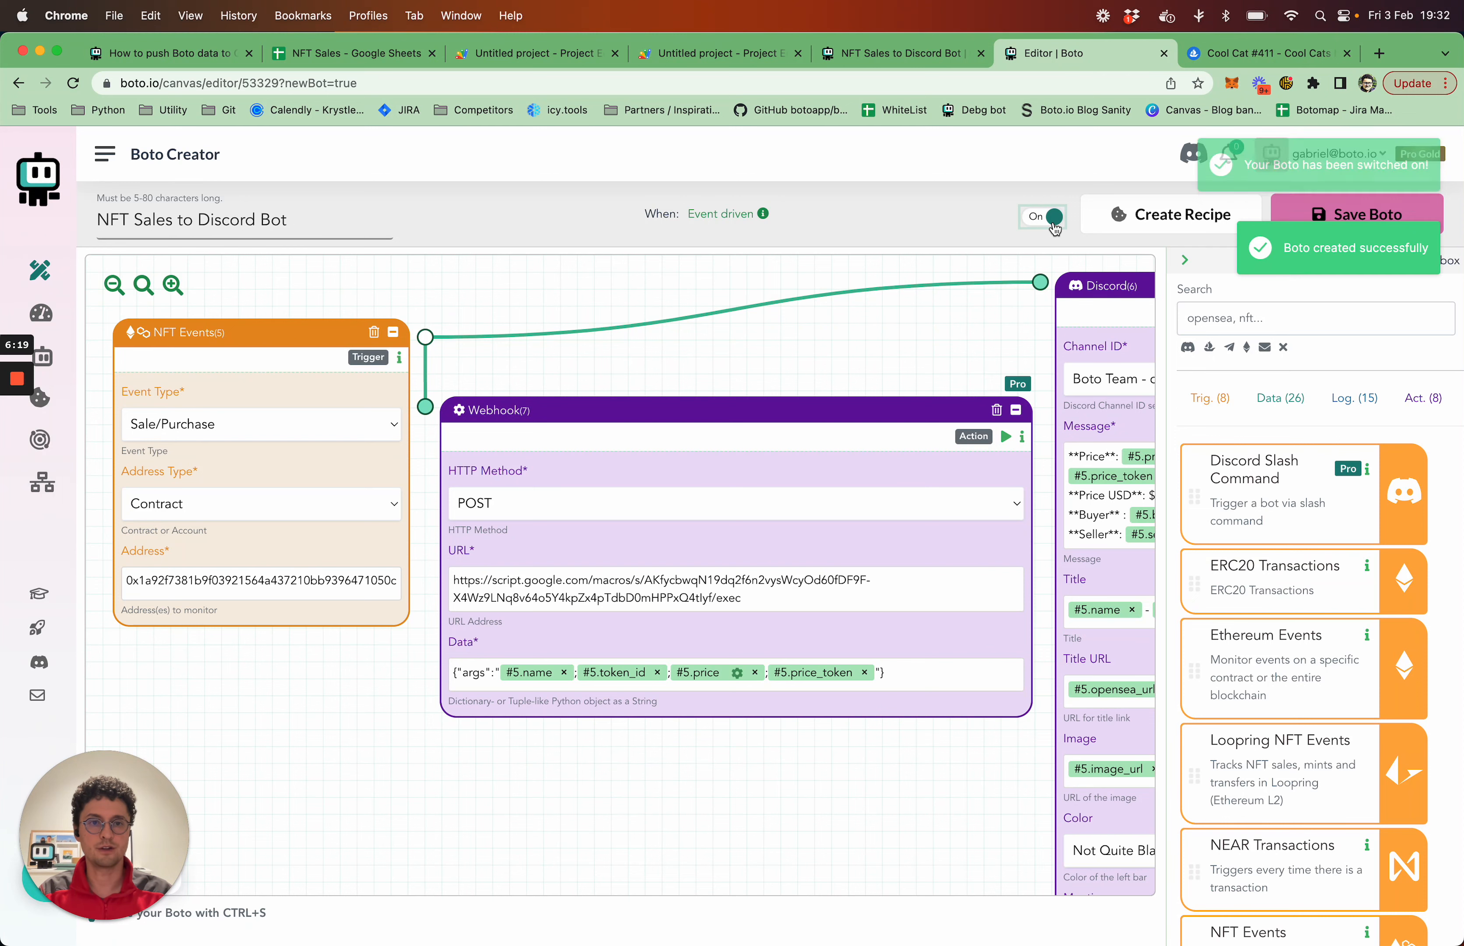
click(1186, 265)
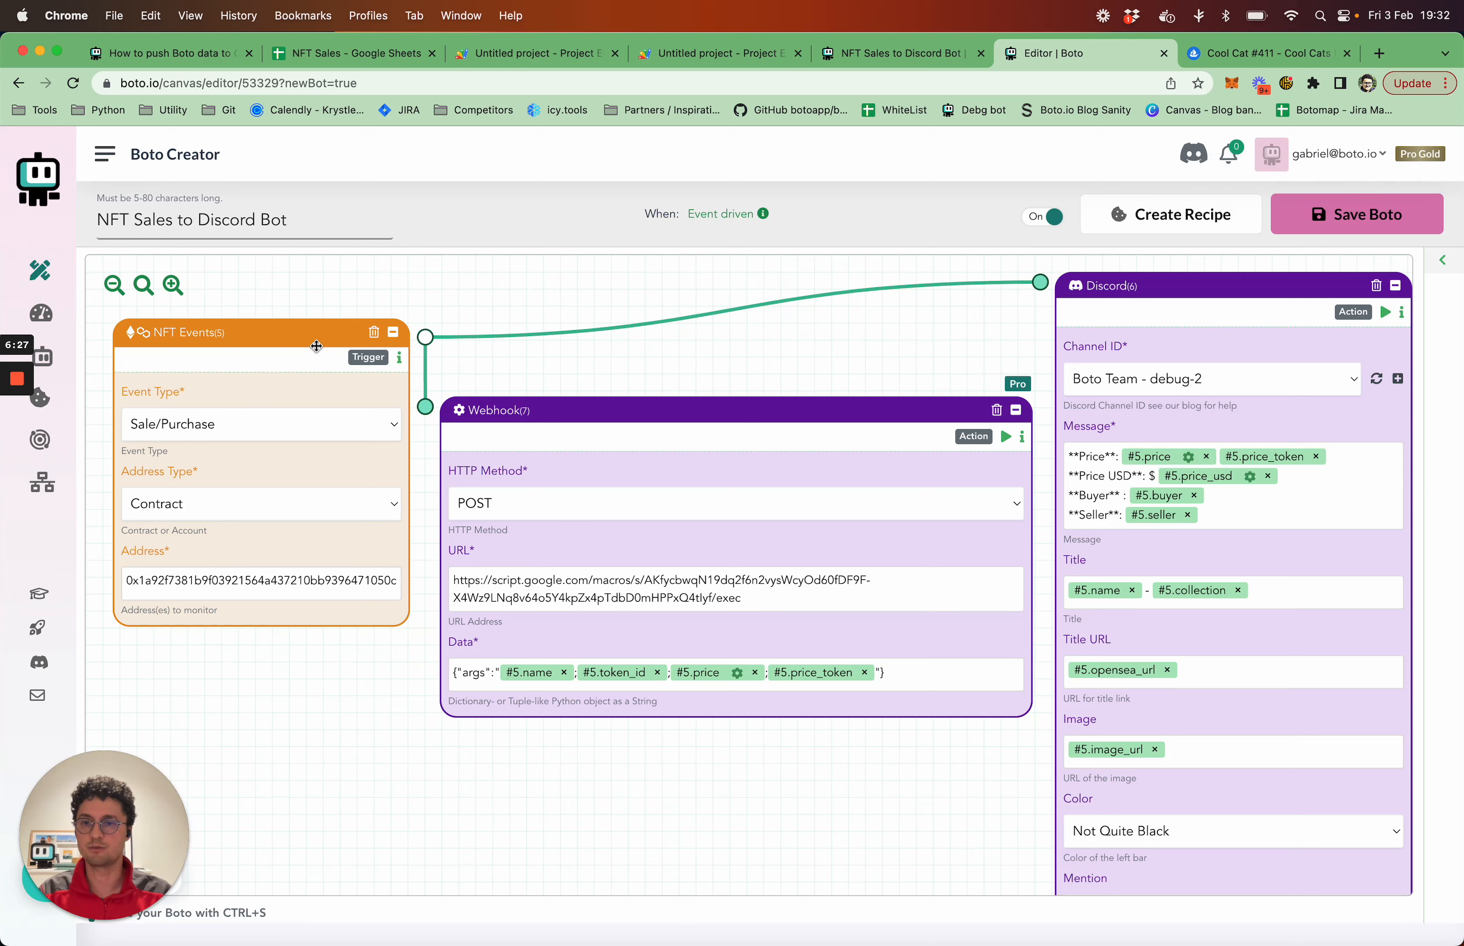
Spread the NFT Events, Discord and Webhook blocks slightly further apart on the canvas
drag(321, 338, 306, 343)
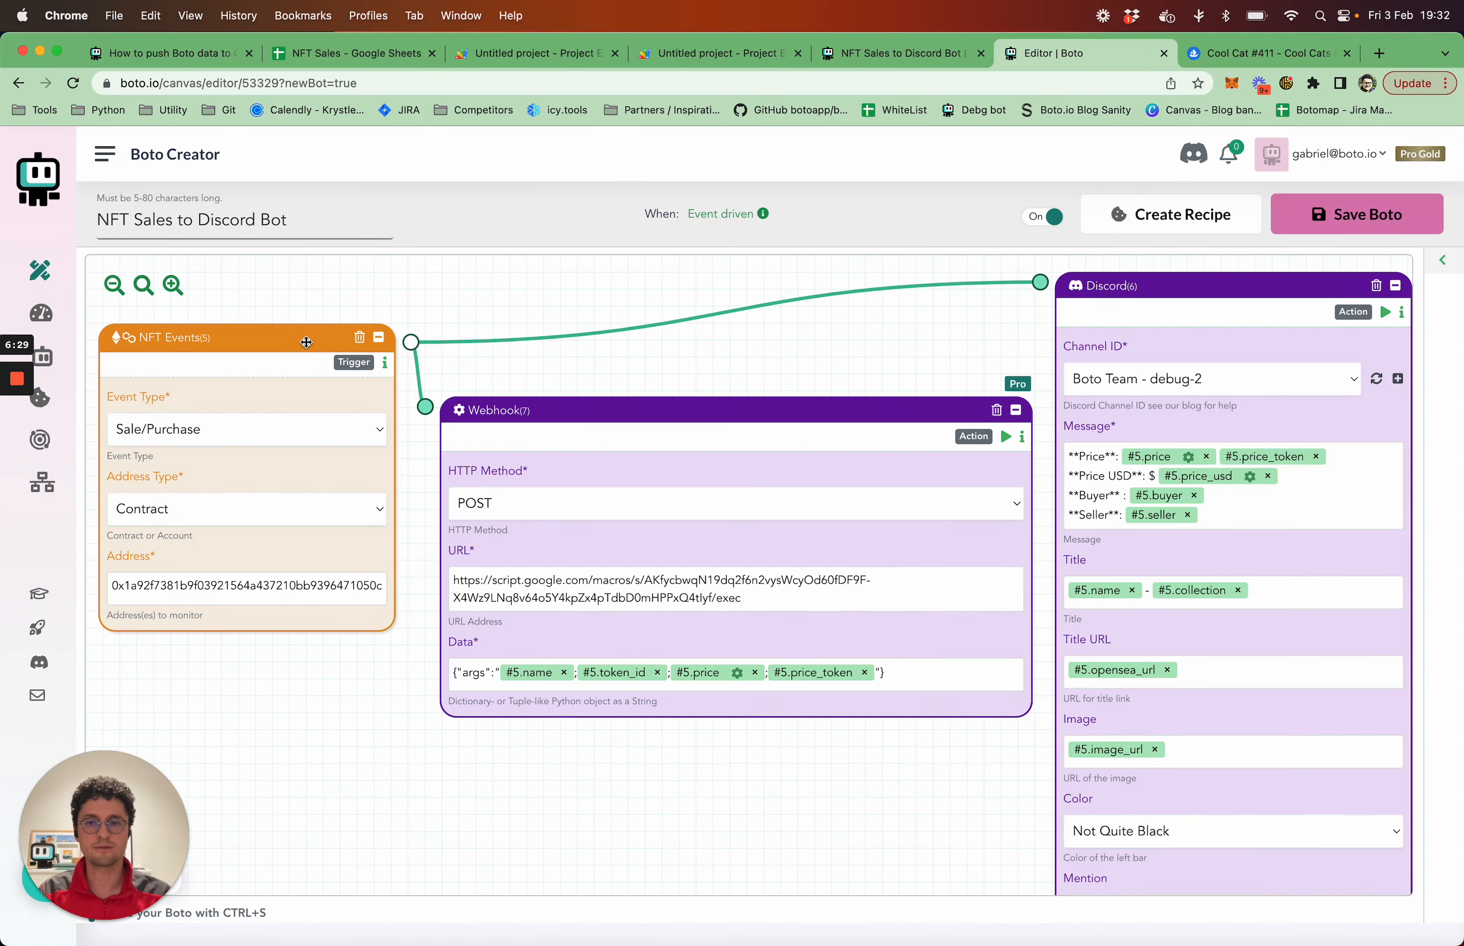
drag(1208, 294, 1222, 291)
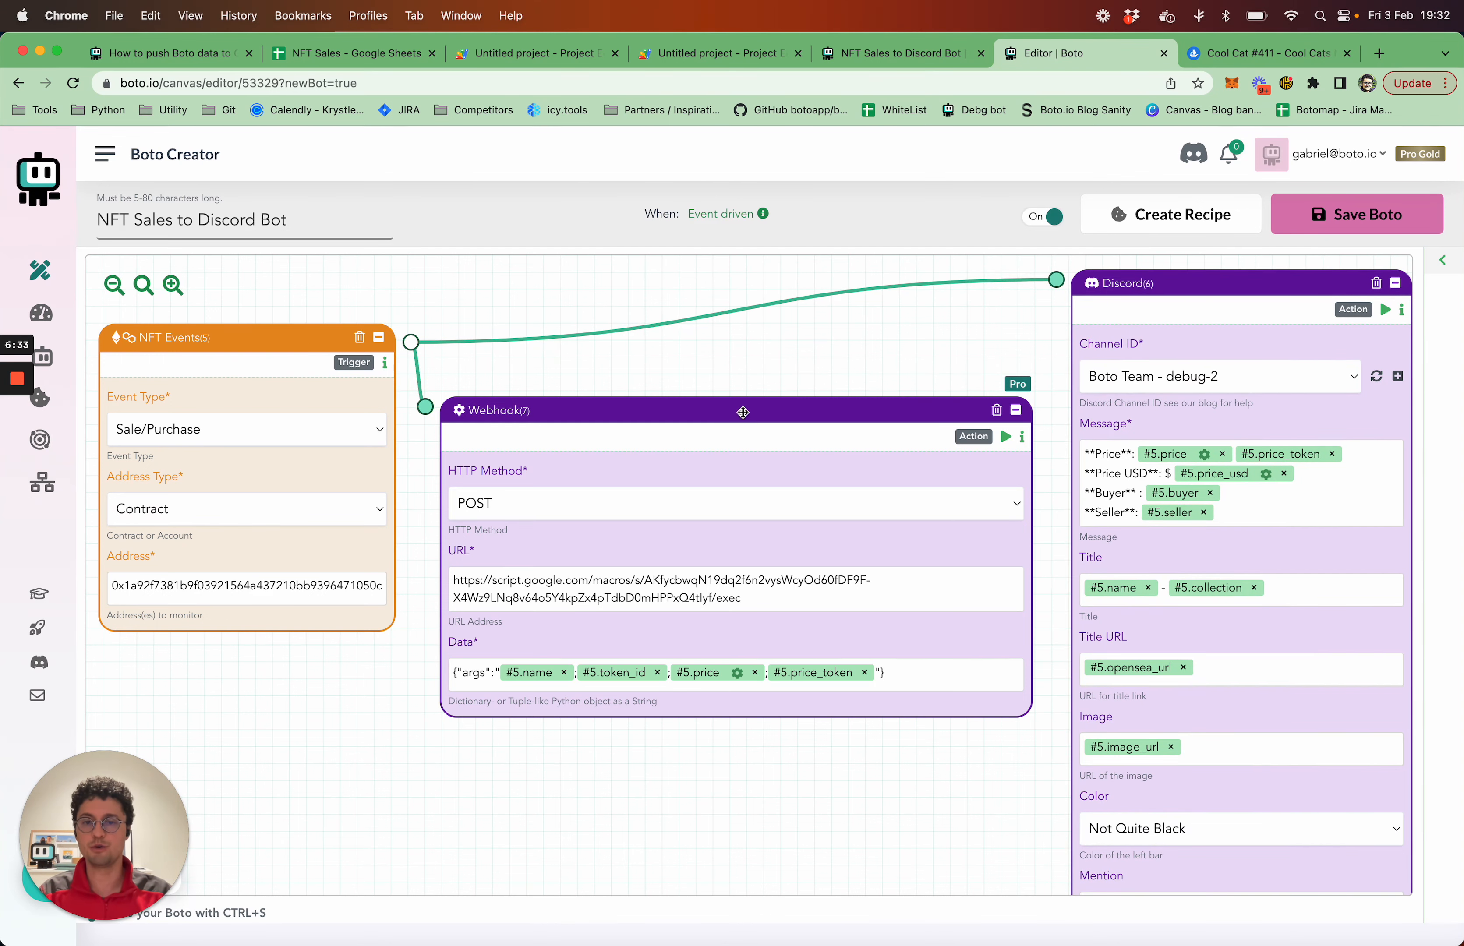
drag(743, 412, 747, 406)
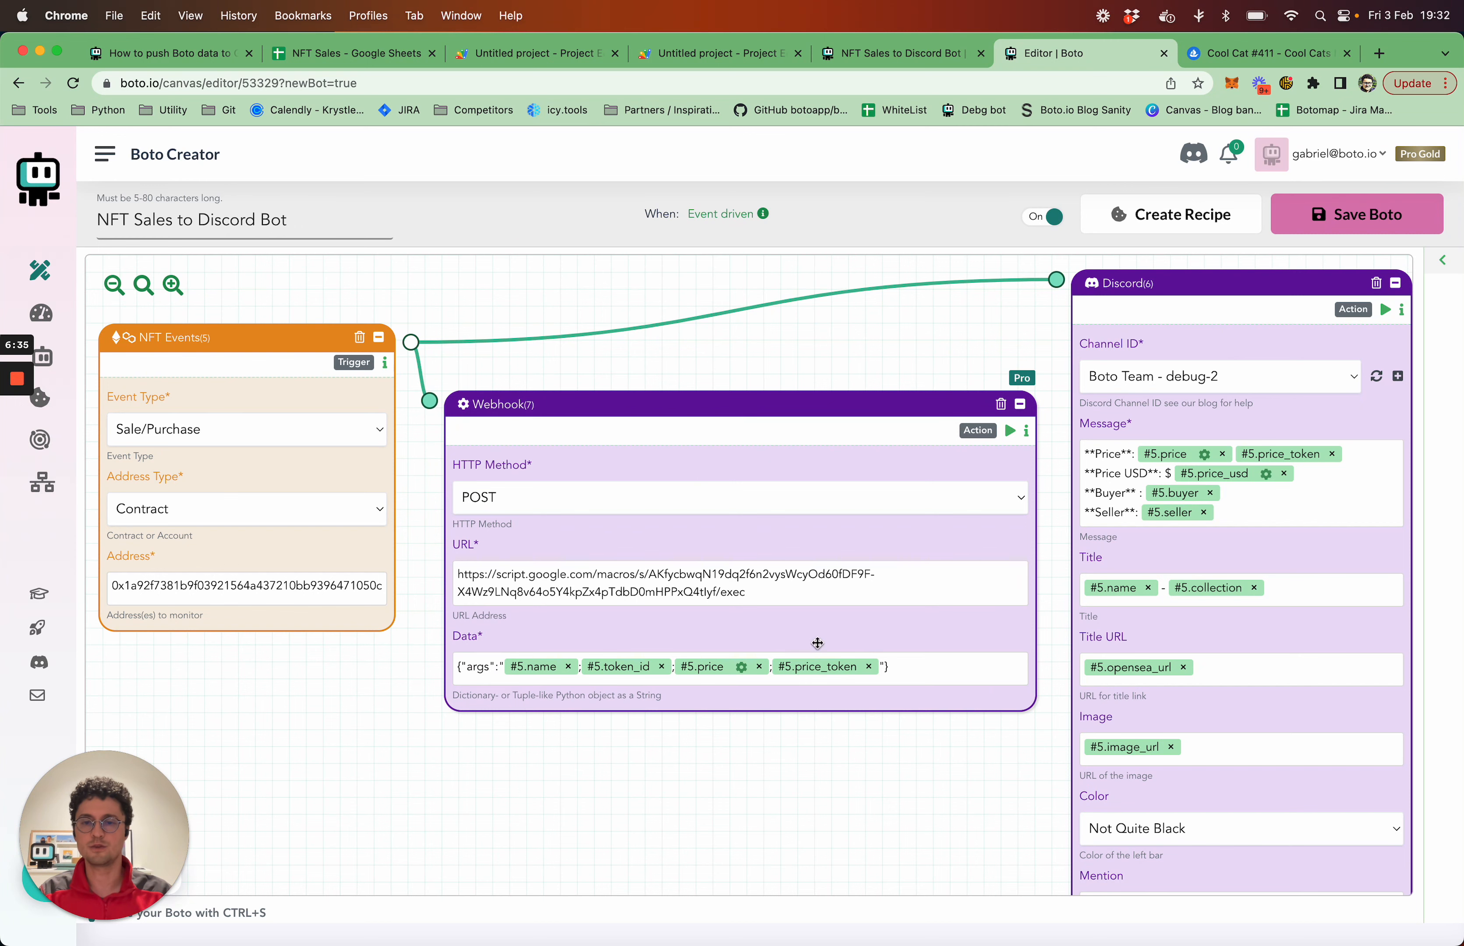
Check the NFT Sales Google Sheet, looking over the area under the Name, ID, Price and Price token headers
click(347, 59)
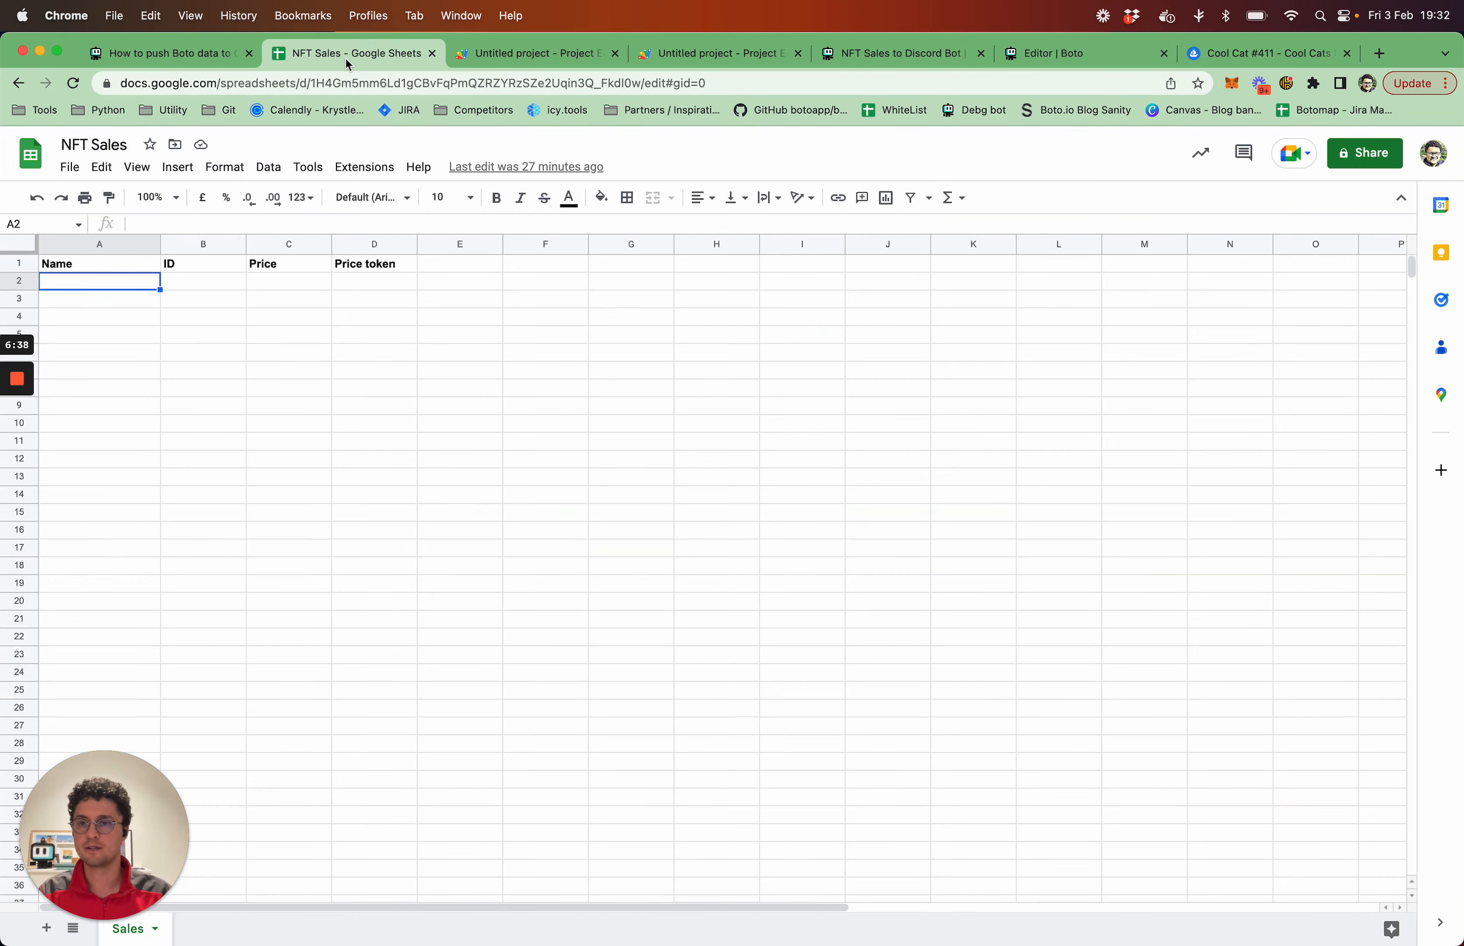
click(270, 318)
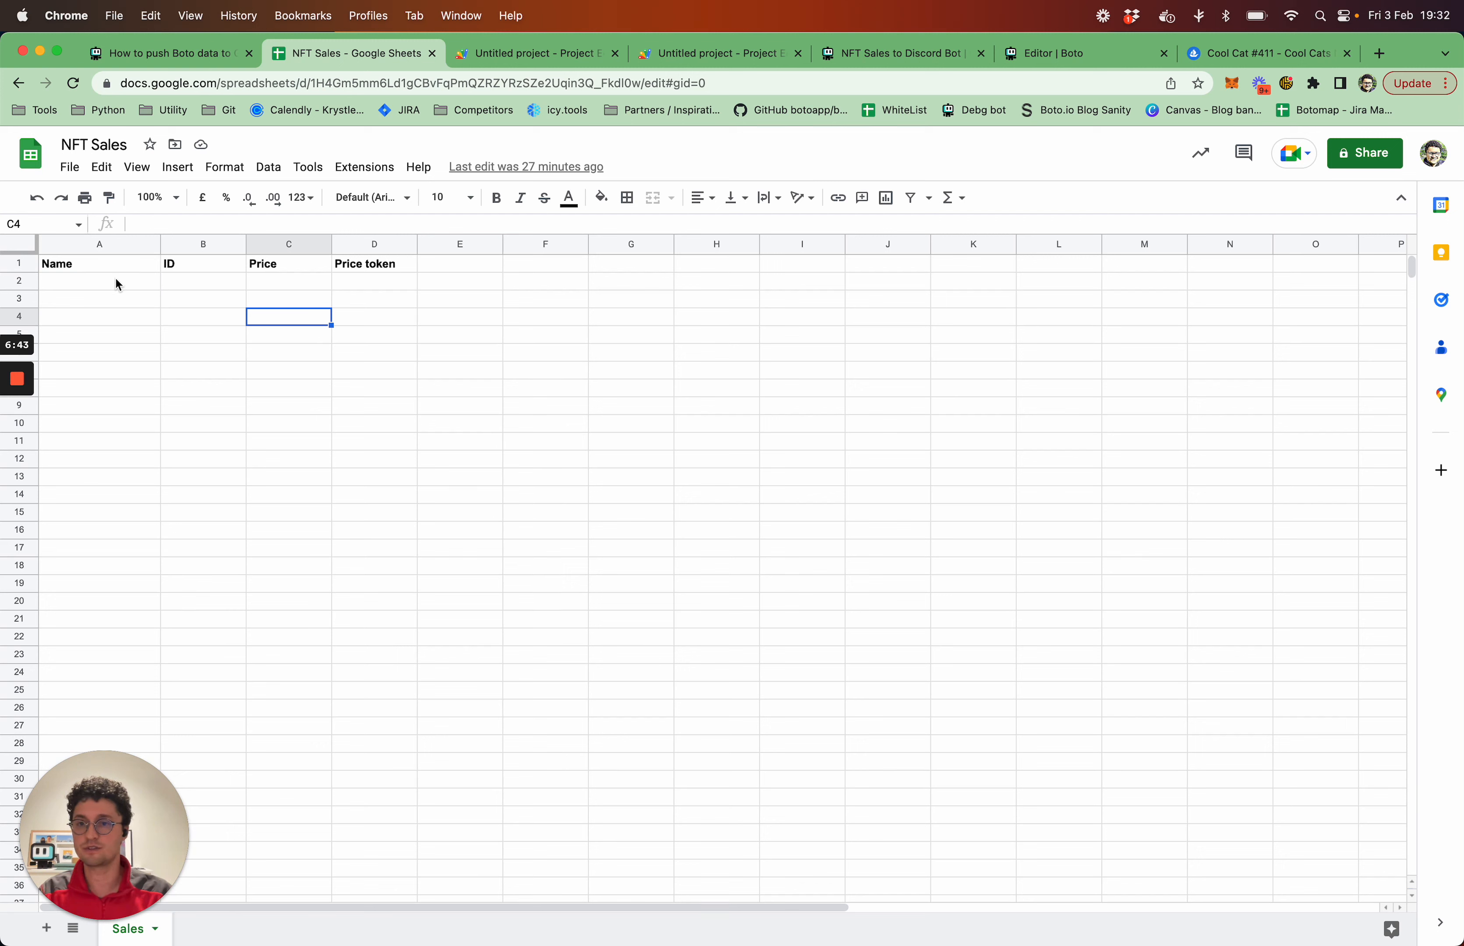
drag(119, 285, 376, 548)
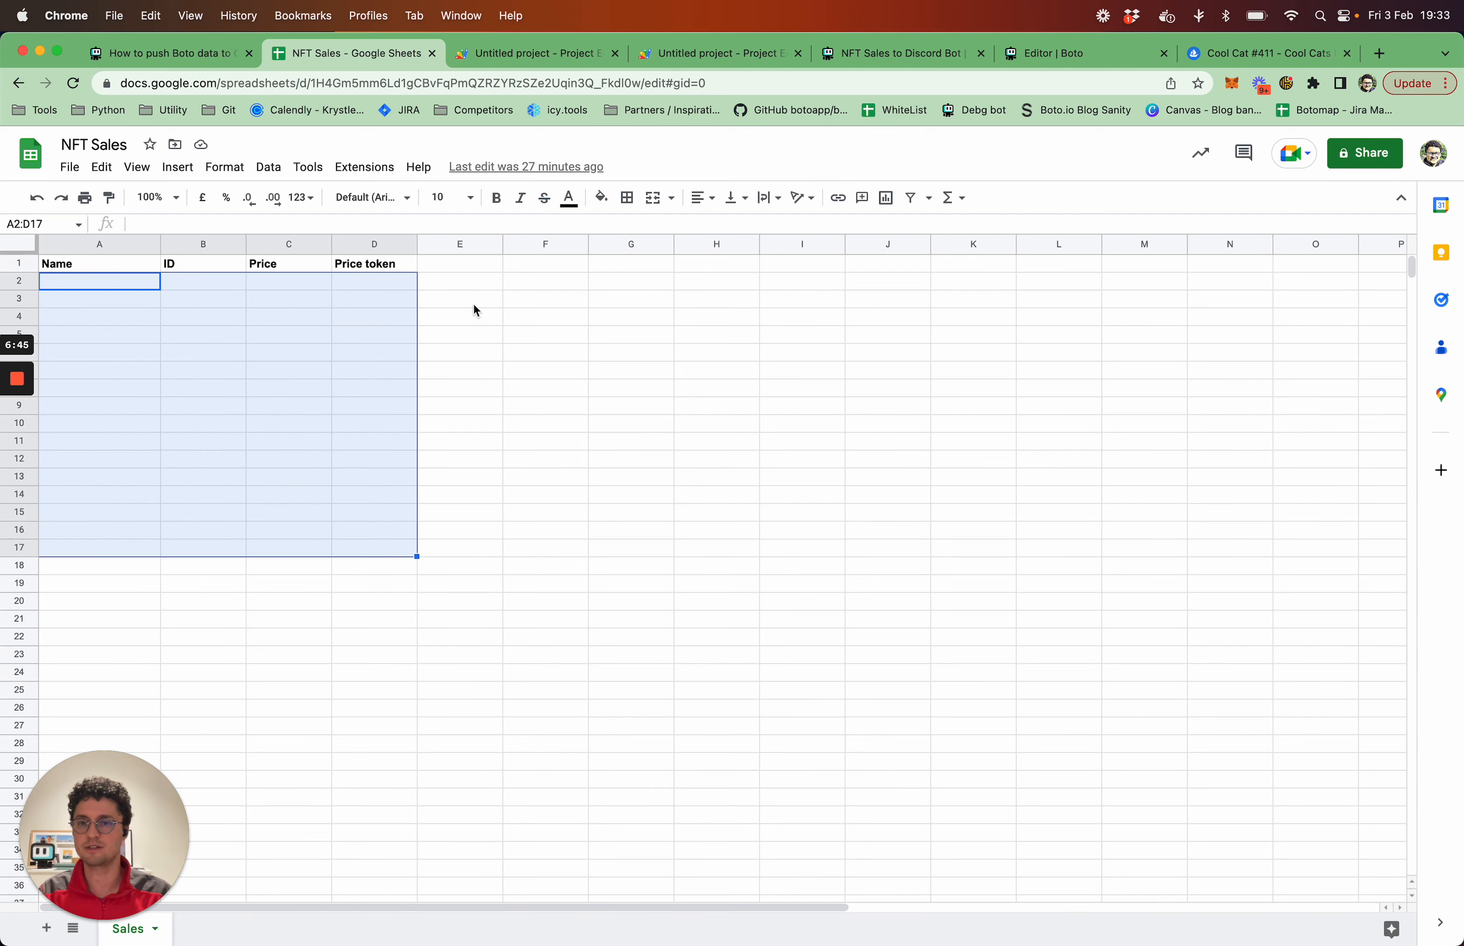
click(474, 305)
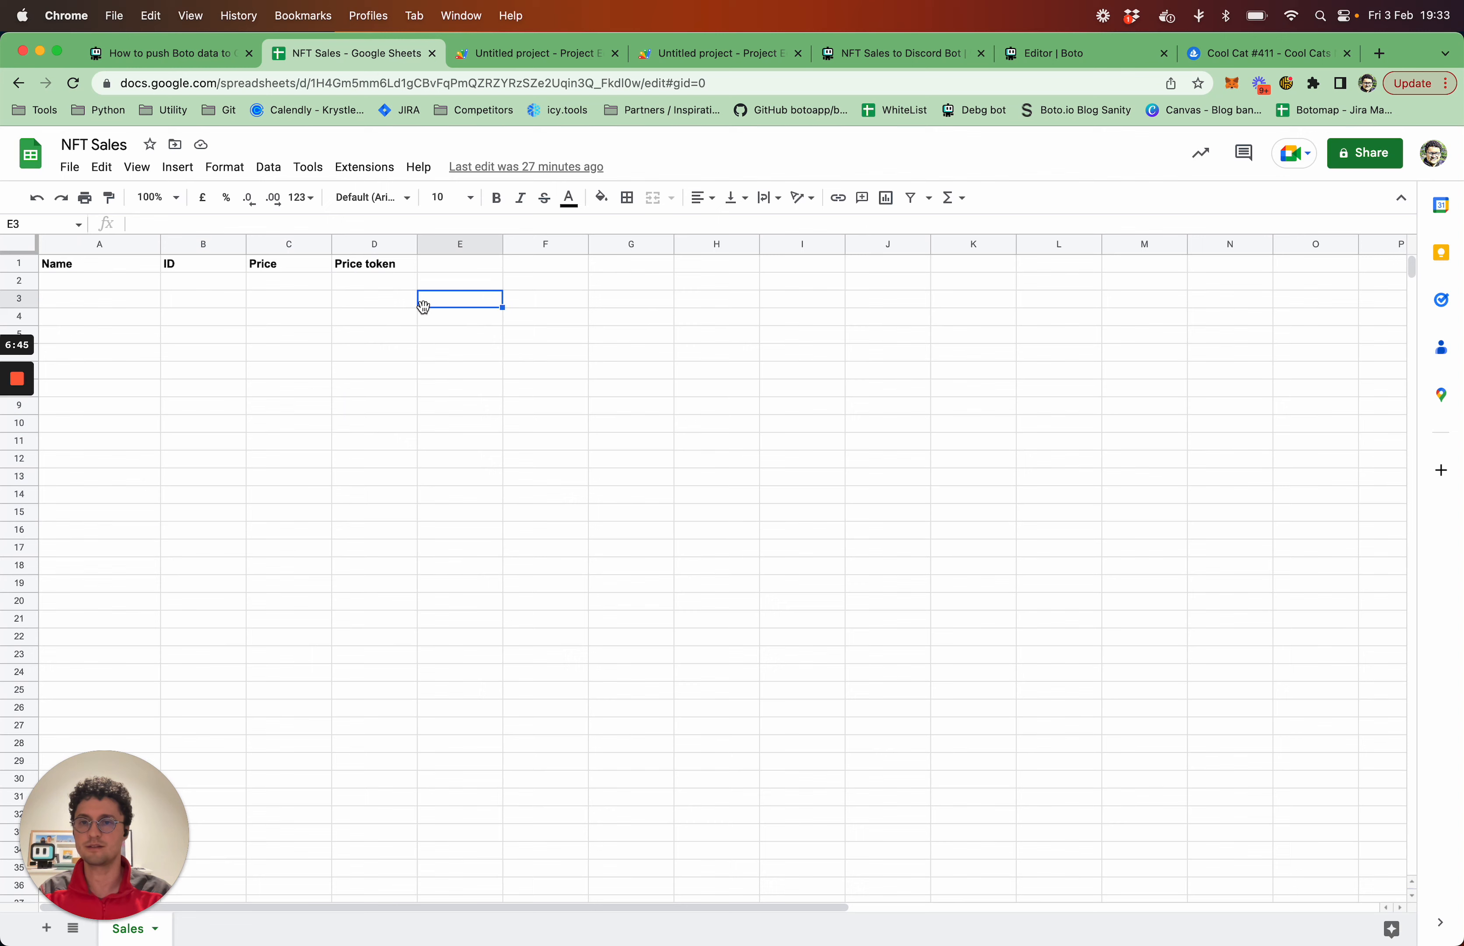
Return to the Boto editor, browse the toolbox's available blocks and collapse it again
click(1053, 59)
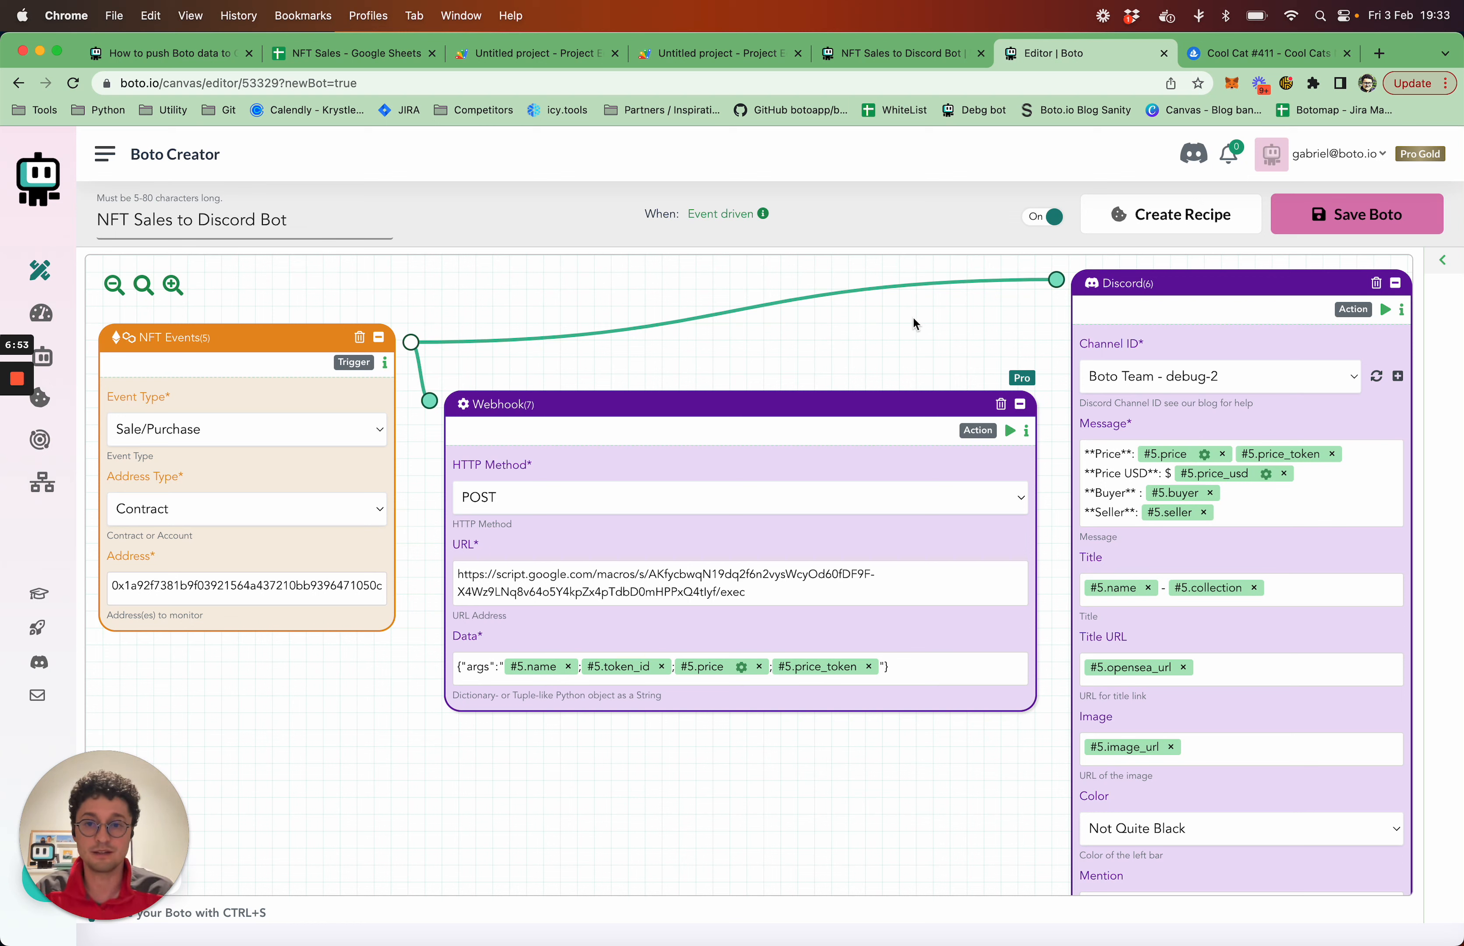
click(1442, 260)
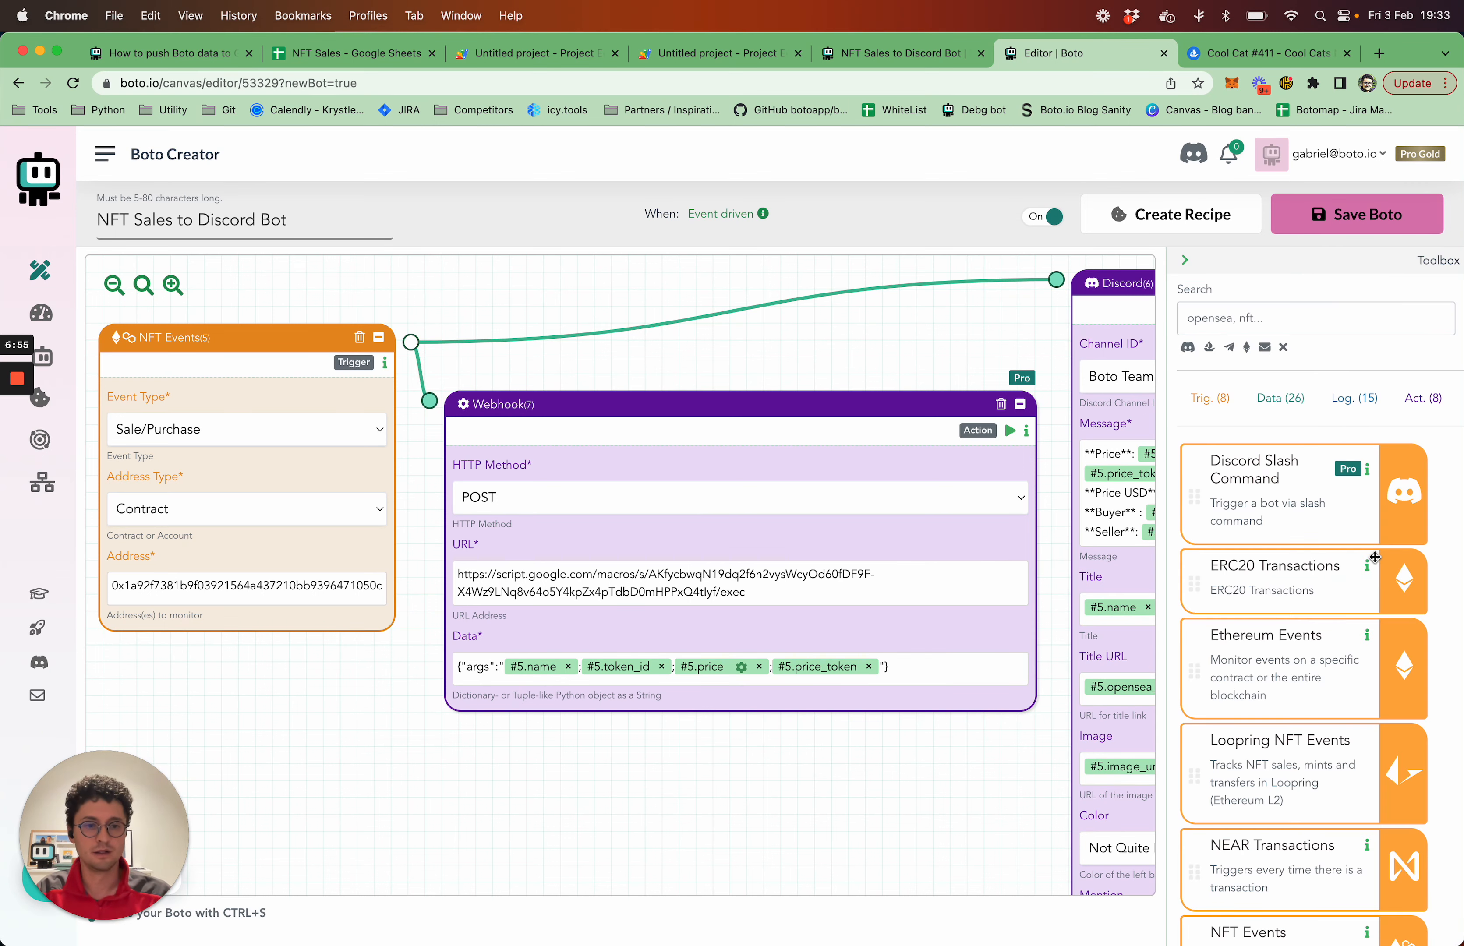
scroll(1375, 557, down, 20)
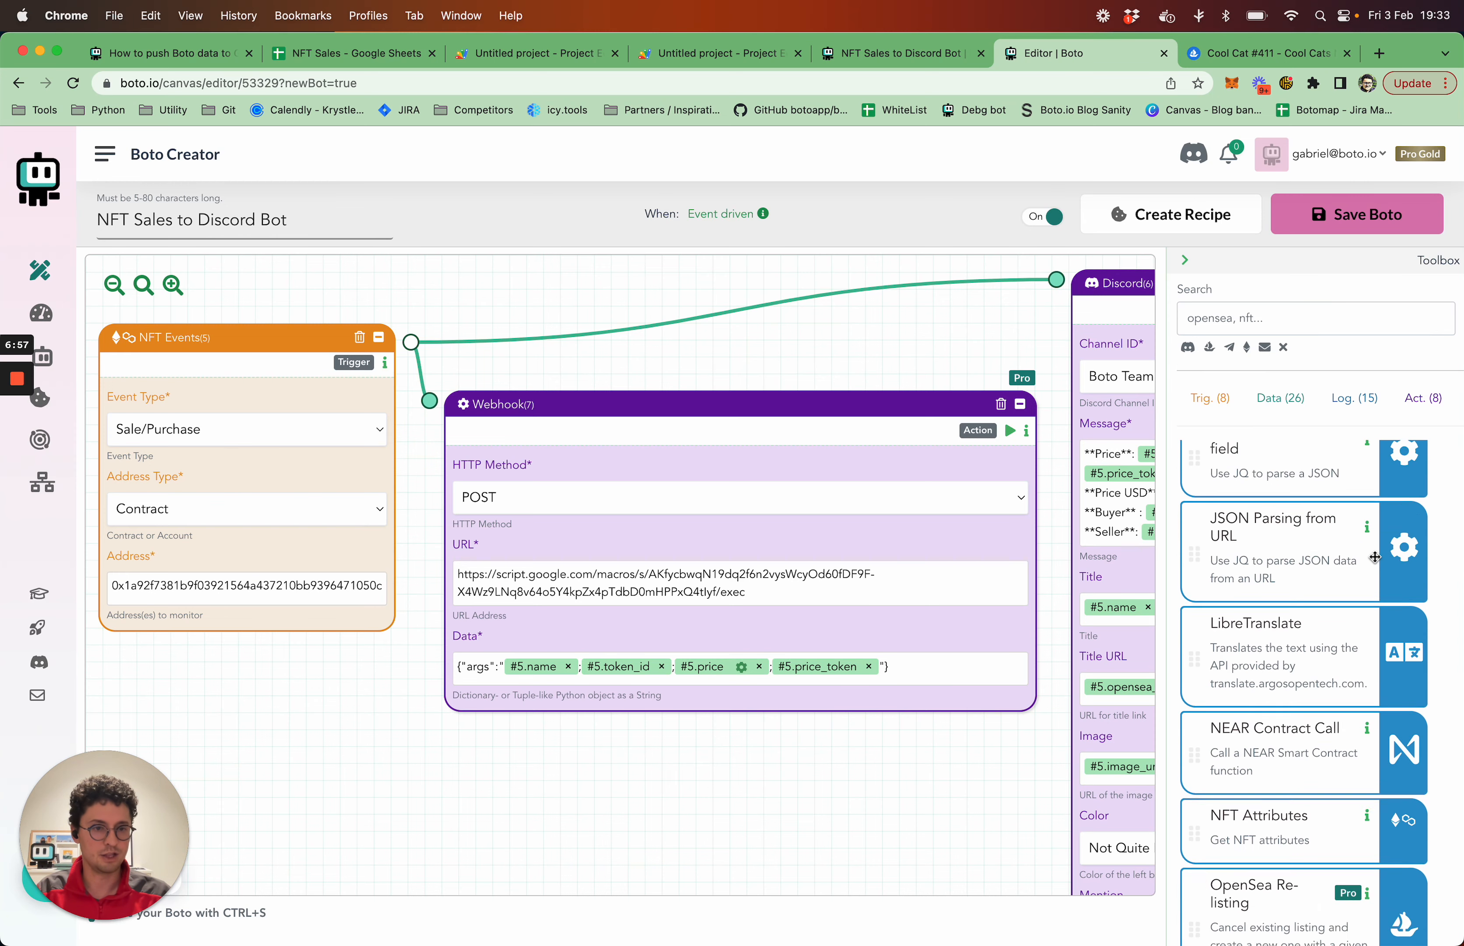
scroll(1375, 557, down, 2)
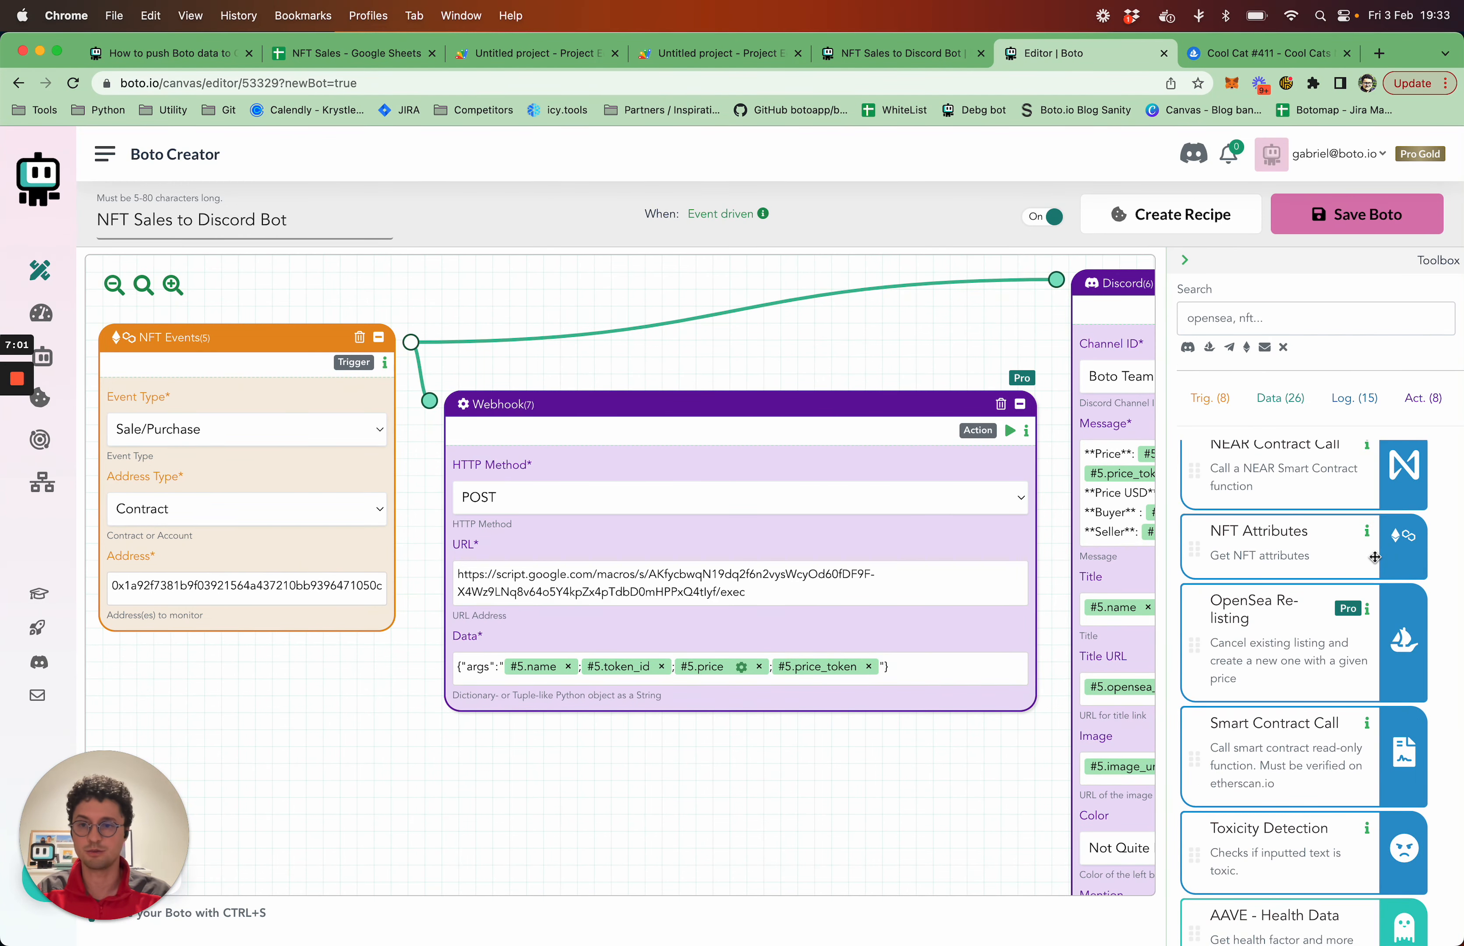
click(1185, 265)
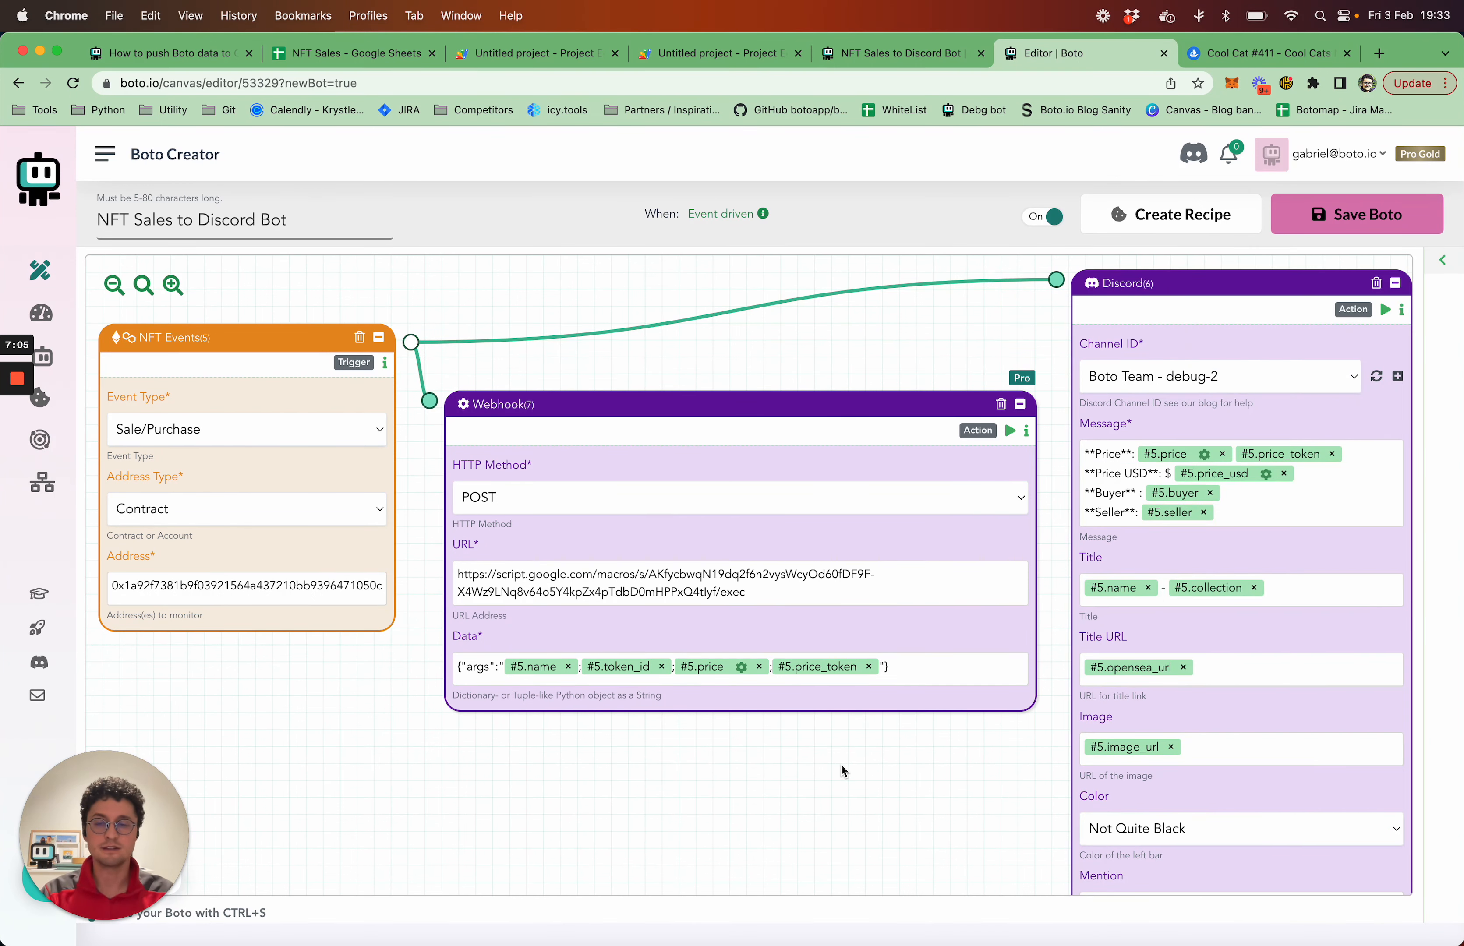